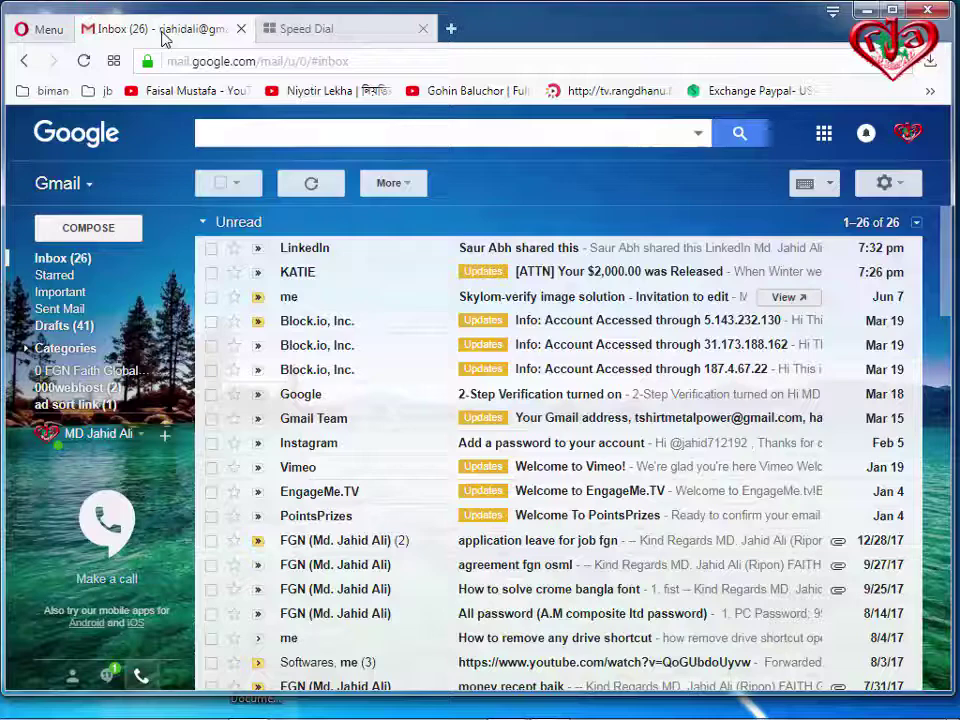
- Copy the Robikex referral link from Notepad and load it in a new Opera tab
{"action": "left_click", "coordinate": [452, 32]}
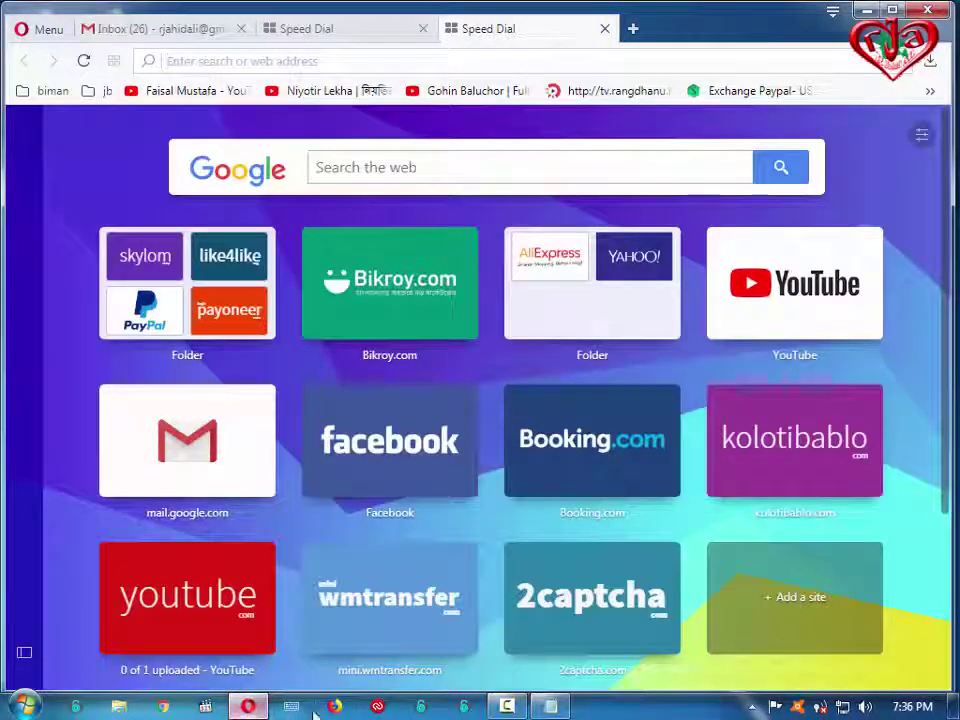
{"action": "left_click", "coordinate": [550, 706]}
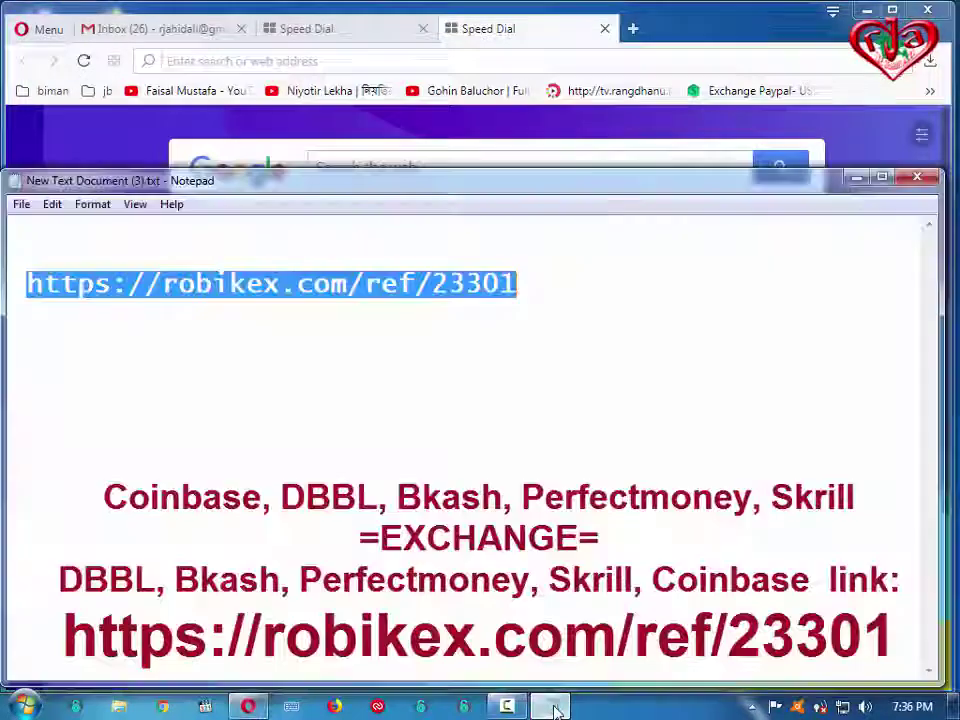
{"action": "right_click", "coordinate": [440, 285]}
{"action": "left_click", "coordinate": [500, 347]}
{"action": "left_click", "coordinate": [527, 37]}
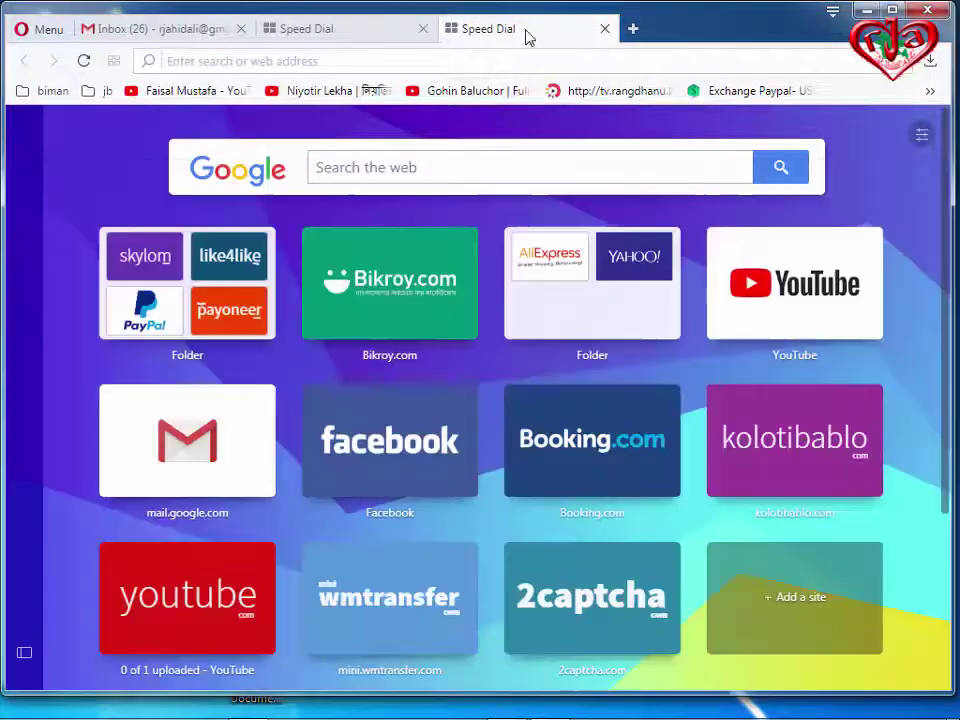
{"action": "right_click", "coordinate": [388, 62]}
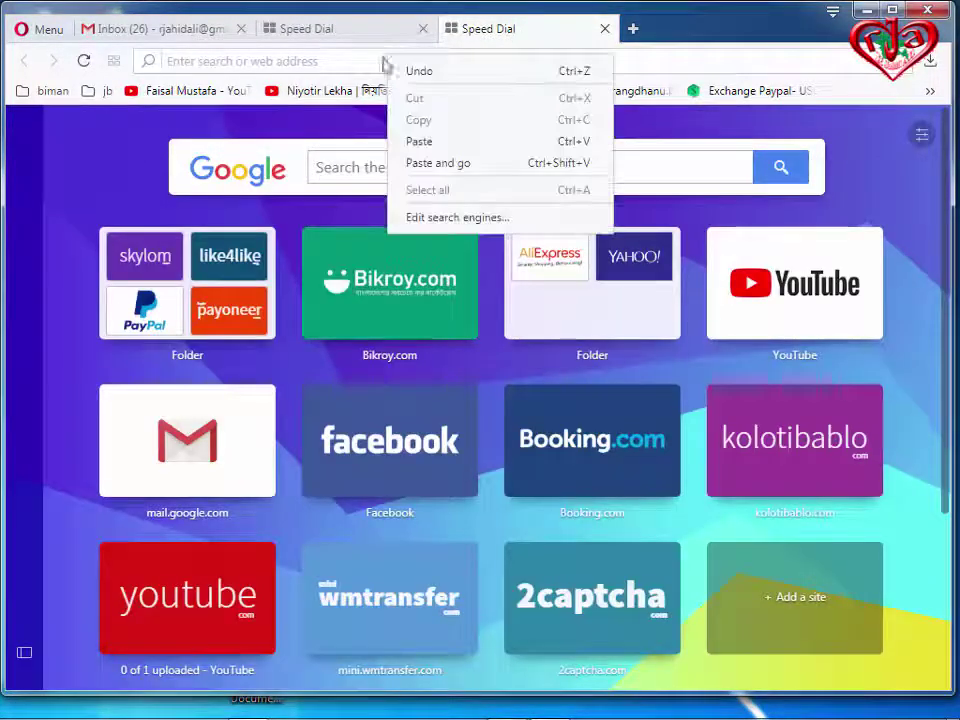
{"action": "left_click", "coordinate": [427, 164]}
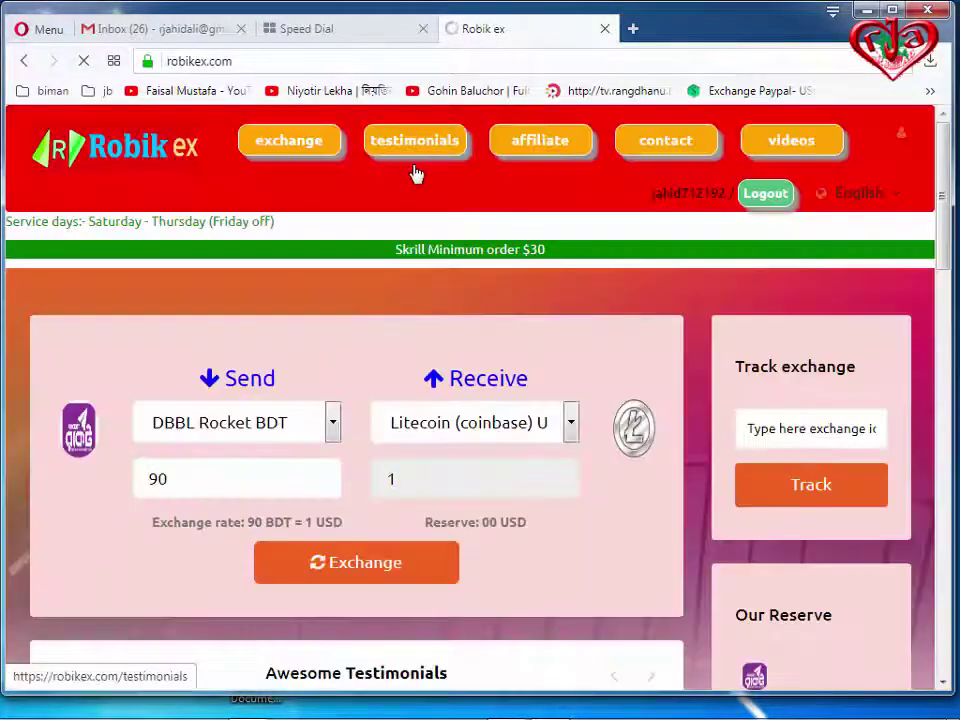
- Trash the top two Gmail inbox conversations, then return to the Robikex page
{"action": "left_click", "coordinate": [205, 29]}
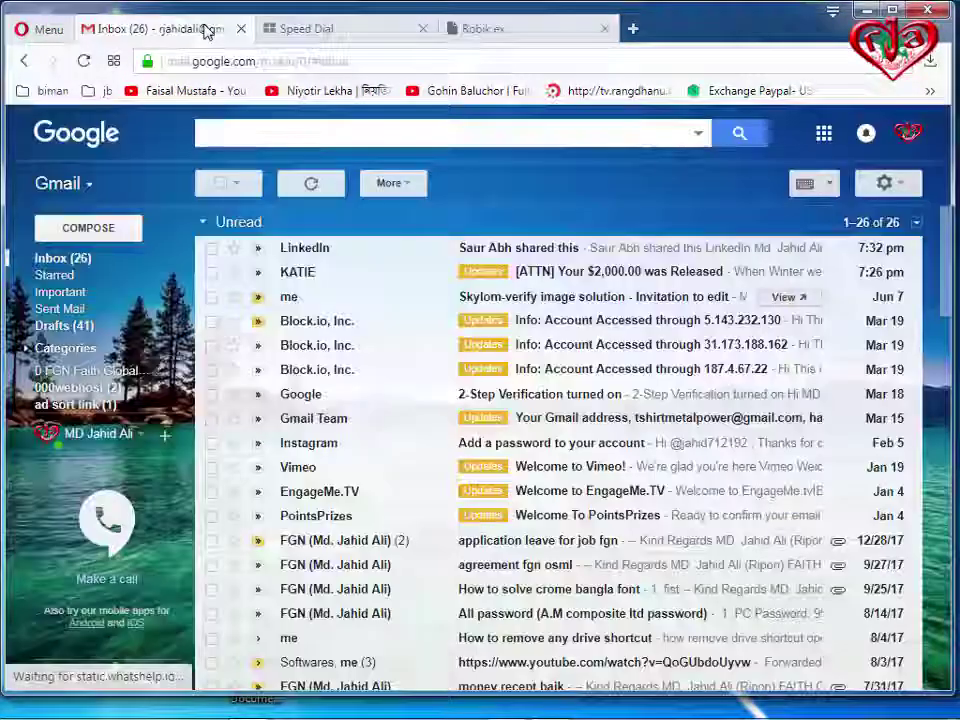
{"action": "left_click", "coordinate": [211, 248]}
{"action": "left_click", "coordinate": [211, 272]}
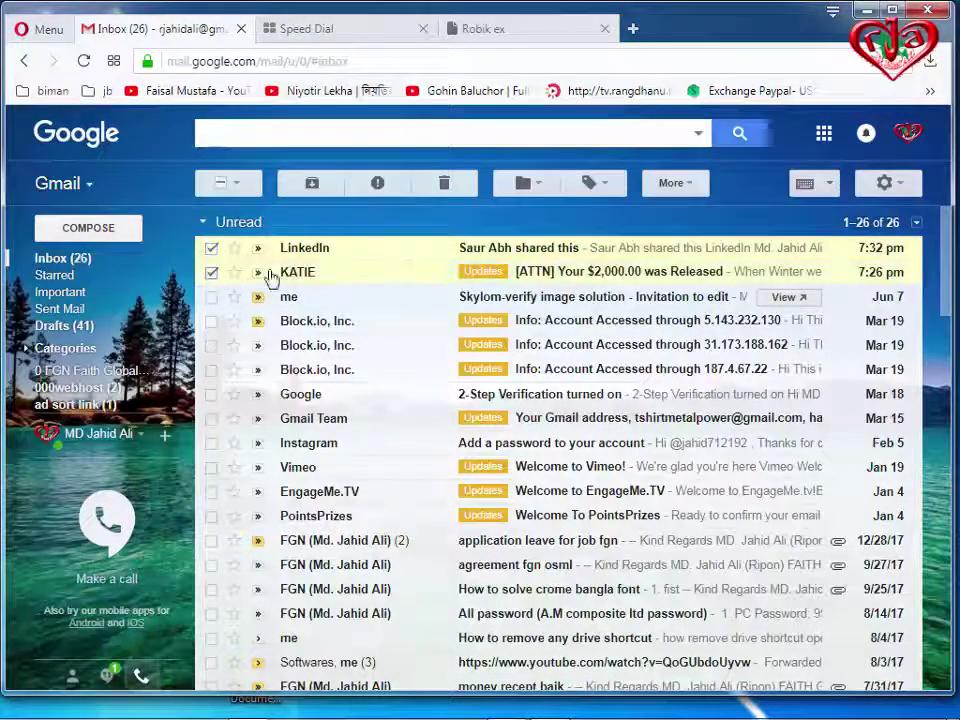
{"action": "left_click", "coordinate": [445, 184]}
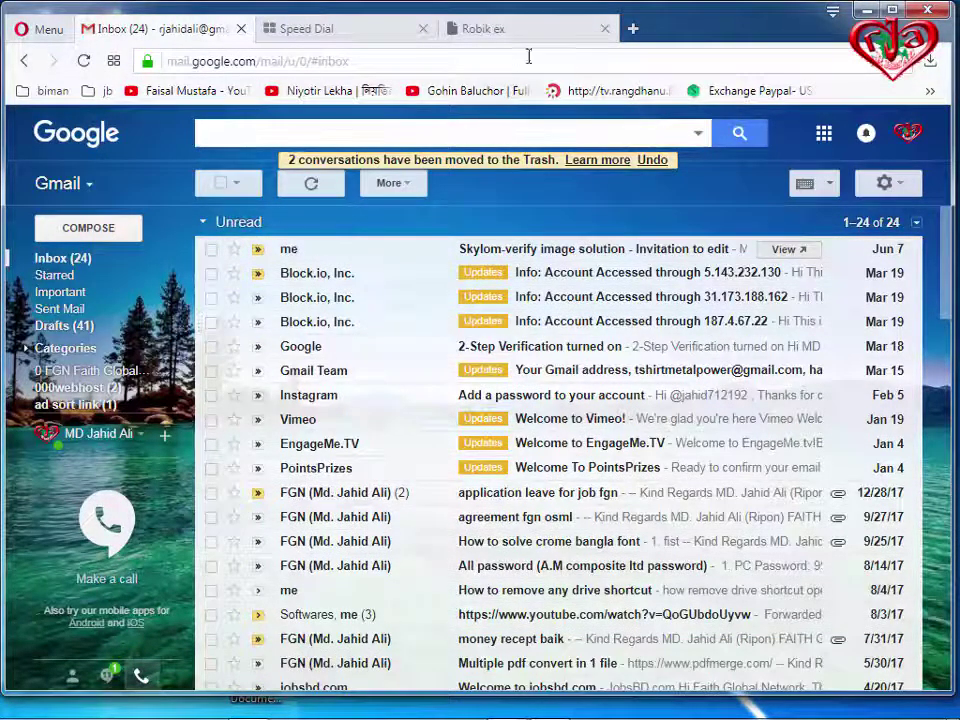
{"action": "left_click", "coordinate": [505, 28]}
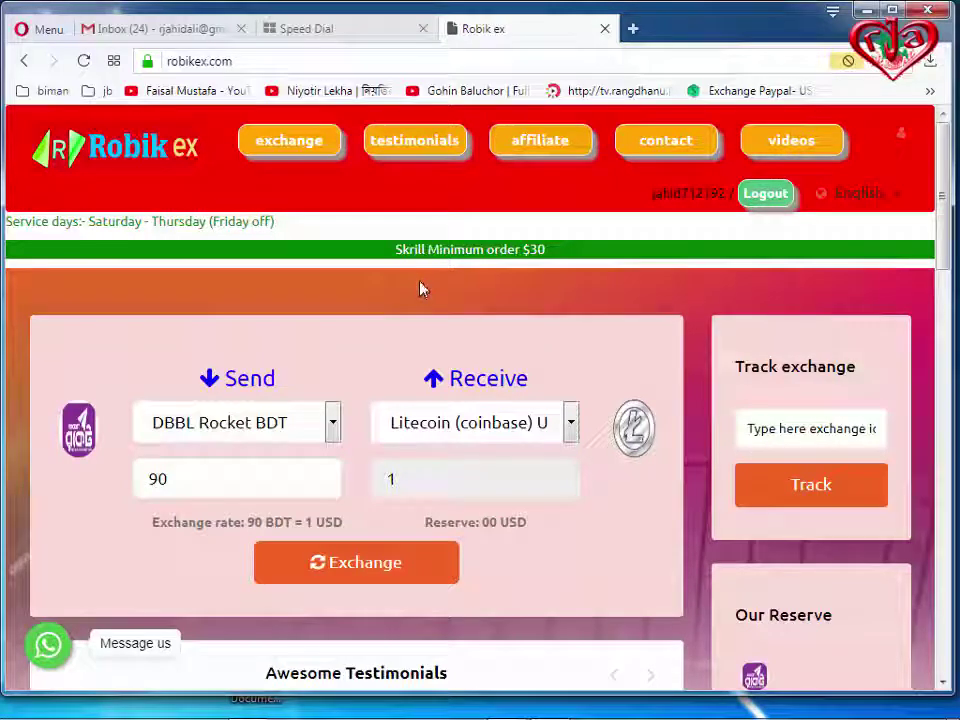
- Scroll the Robikex home page down and back up
{"action": "scroll", "coordinate": [620, 351], "scroll_direction": "down", "scroll_amount": 2}
{"action": "scroll", "coordinate": [620, 351], "scroll_direction": "up", "scroll_amount": 2}
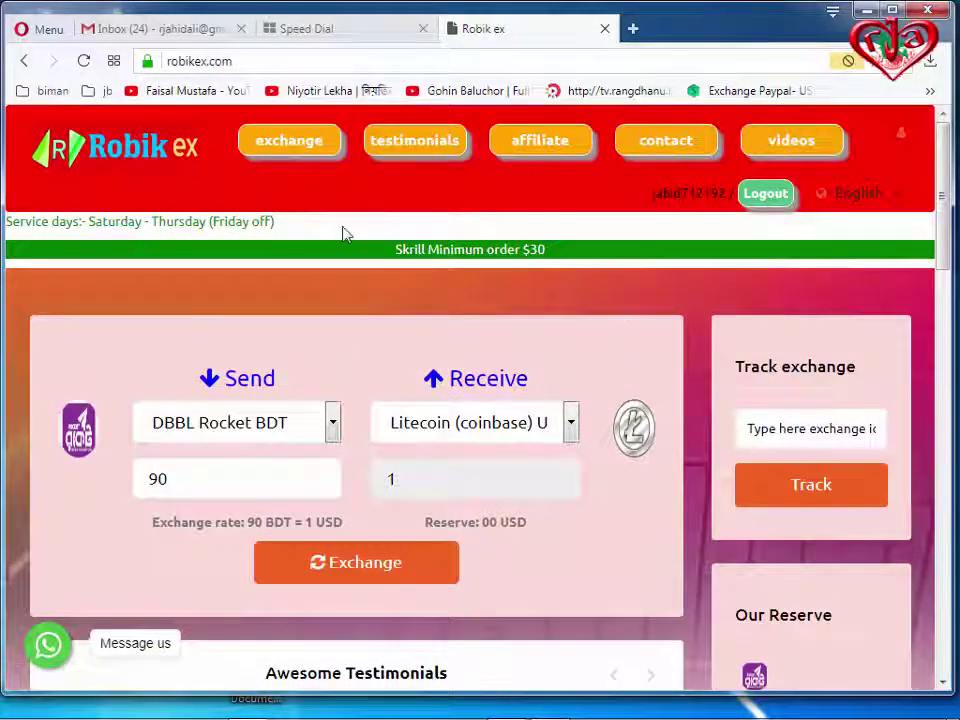
{"action": "left_click", "coordinate": [690, 203]}
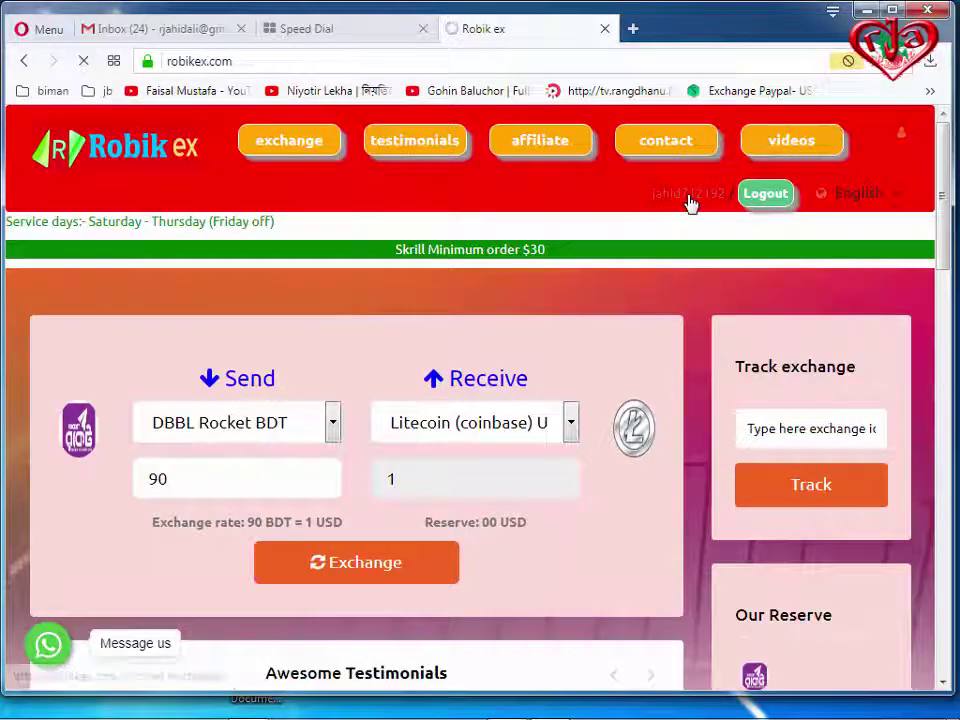
{"action": "scroll", "coordinate": [557, 383], "scroll_direction": "down", "scroll_amount": 1}
{"action": "scroll", "coordinate": [559, 383], "scroll_direction": "down", "scroll_amount": 2}
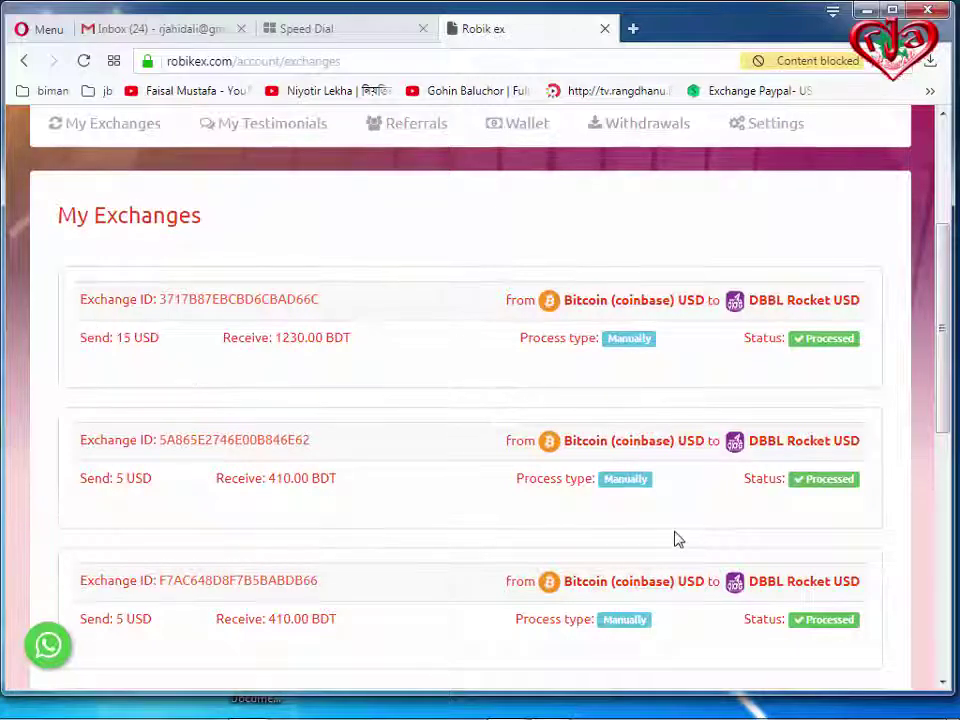
{"action": "scroll", "coordinate": [674, 540], "scroll_direction": "down", "scroll_amount": 1}
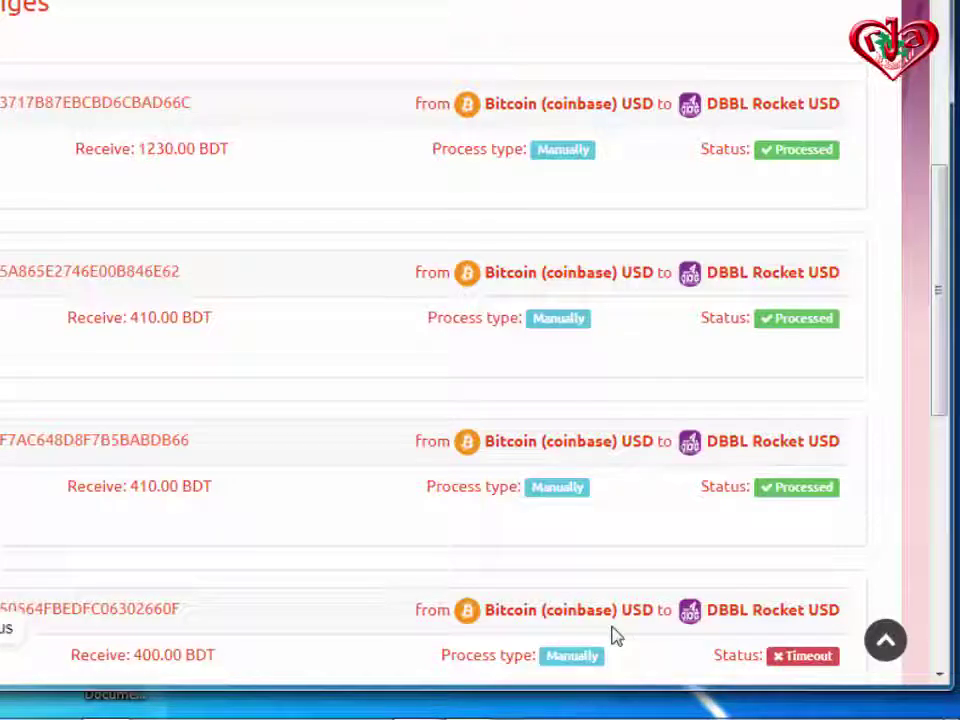
{"action": "scroll", "coordinate": [617, 630], "scroll_direction": "down", "scroll_amount": 3}
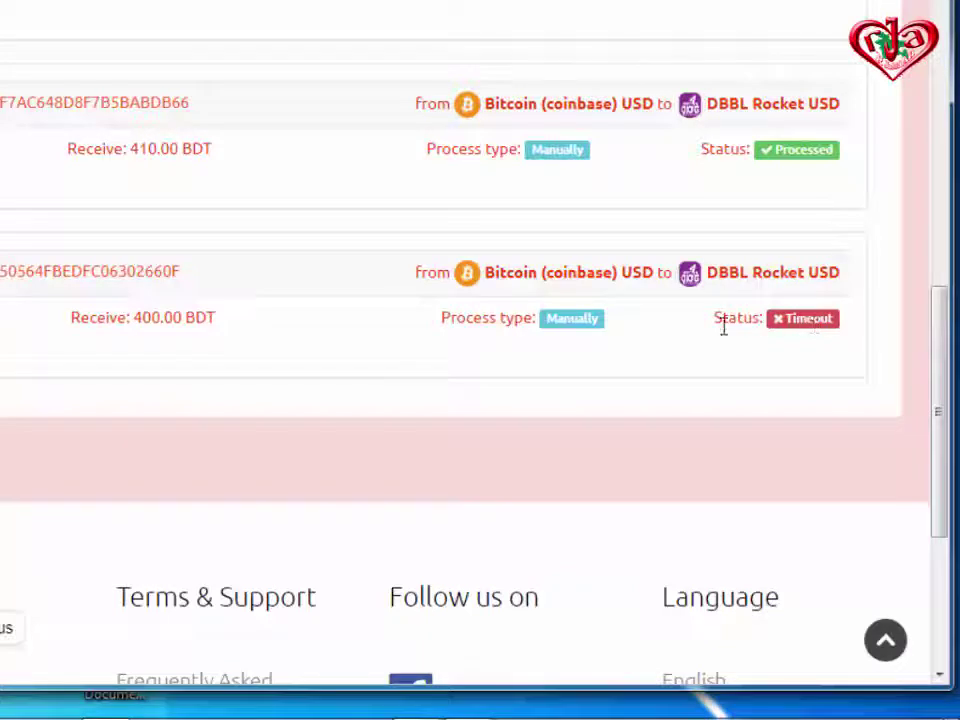
{"action": "scroll", "coordinate": [710, 400], "scroll_direction": "up", "scroll_amount": 3}
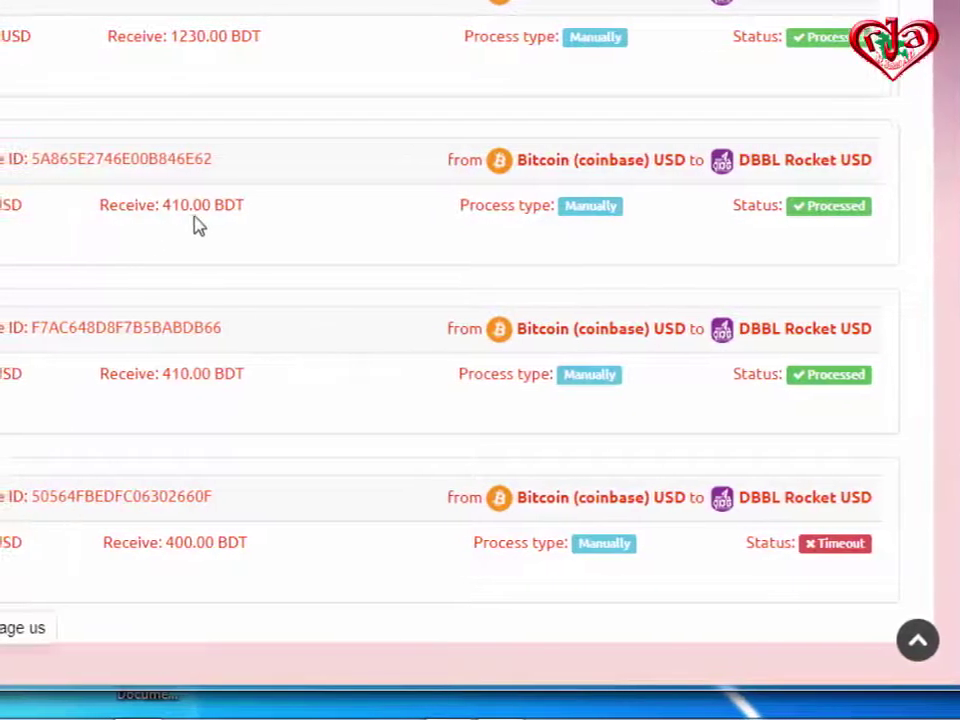
{"action": "scroll", "coordinate": [225, 306], "scroll_direction": "up", "scroll_amount": 1}
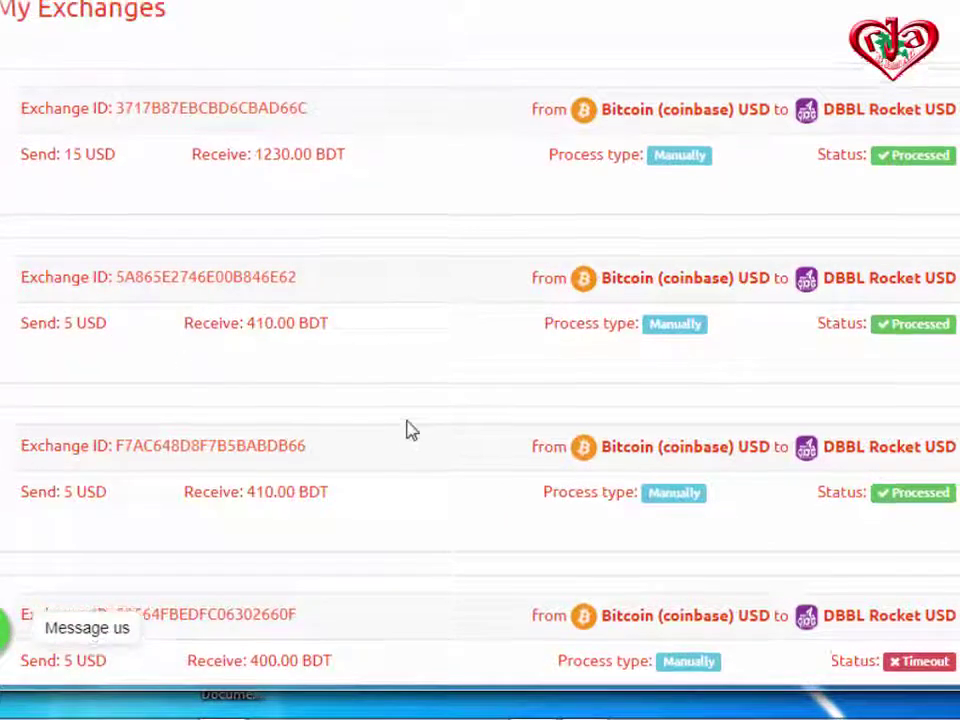
{"action": "scroll", "coordinate": [408, 430], "scroll_direction": "up", "scroll_amount": 4}
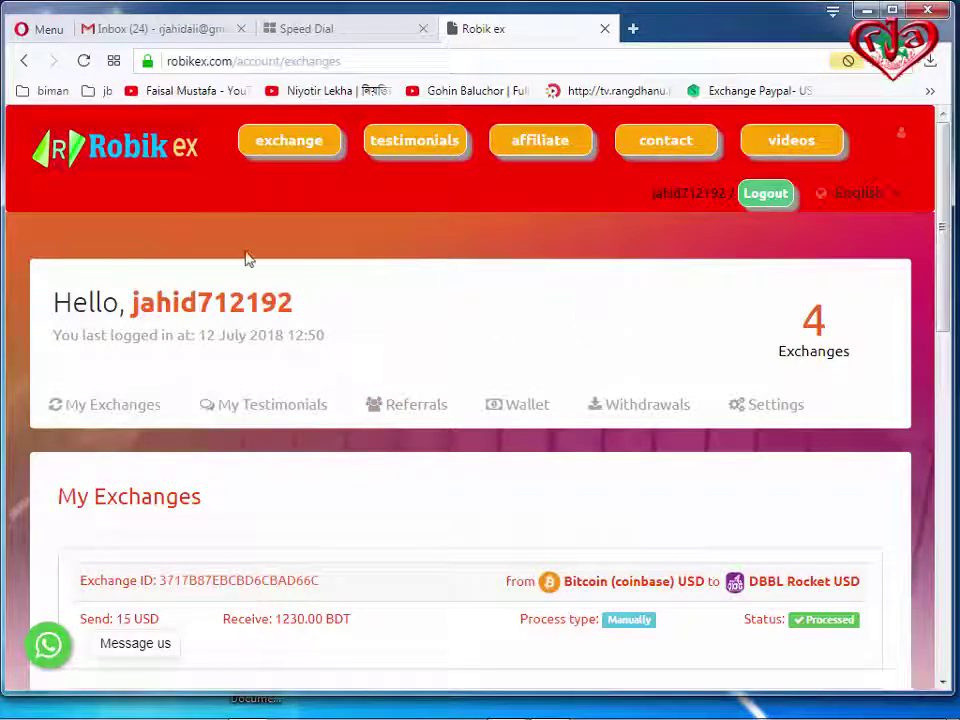
- Return to the Robikex exchange form and check today's date on the system calendar
{"action": "left_click", "coordinate": [295, 141]}
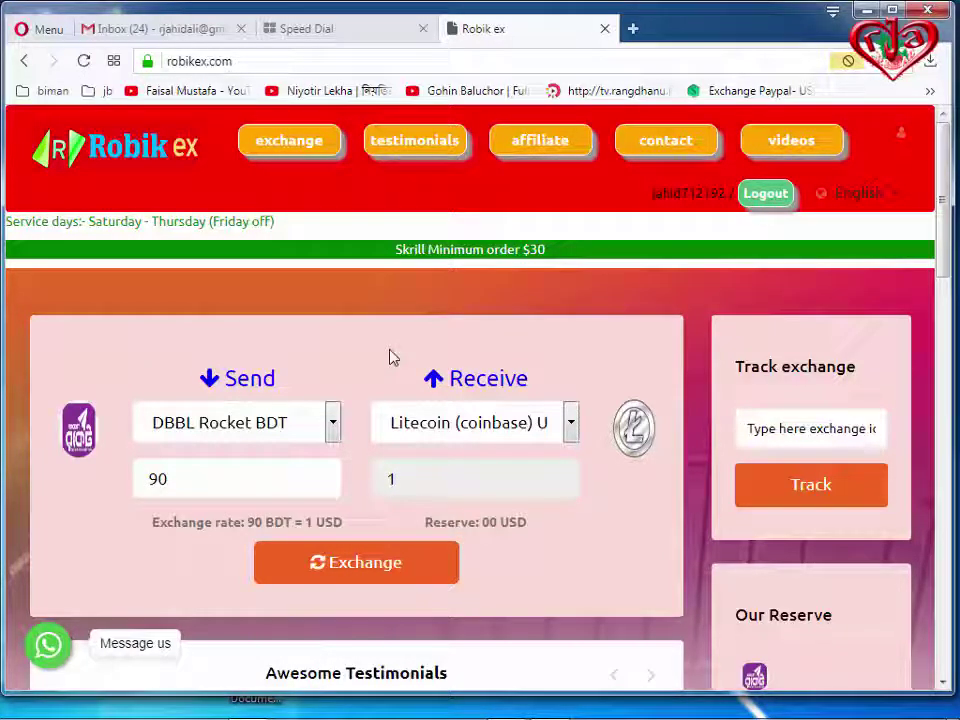
{"action": "left_click", "coordinate": [925, 705]}
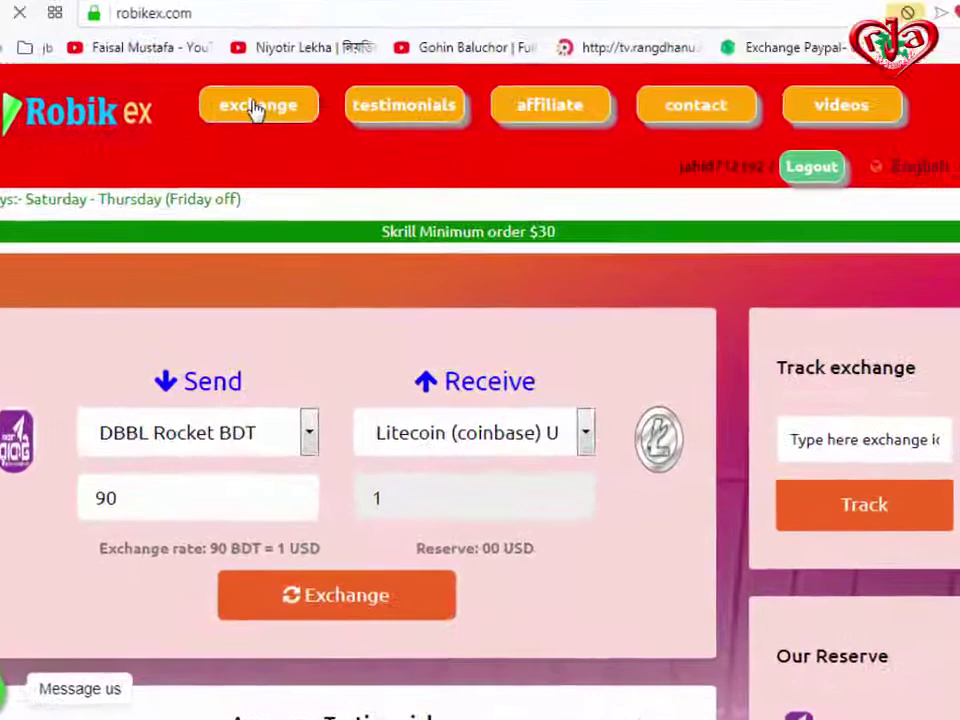
- Choose Bitcoin (coinbase) USD as the send currency and DBBL Rocket BDT as the receive currency
{"action": "left_click", "coordinate": [287, 142]}
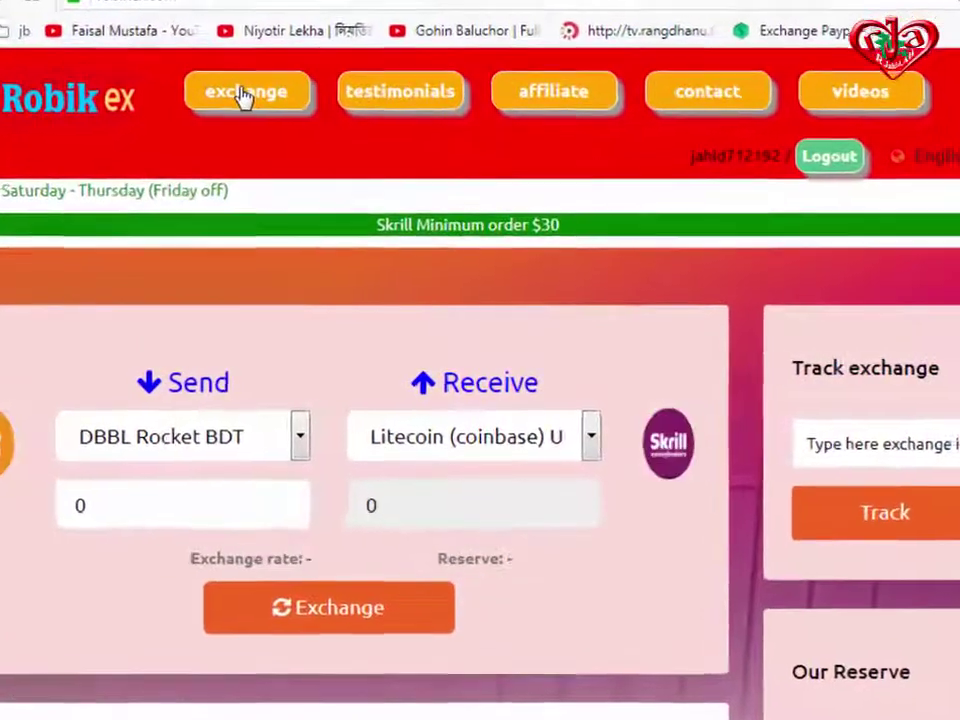
{"action": "left_click", "coordinate": [285, 446]}
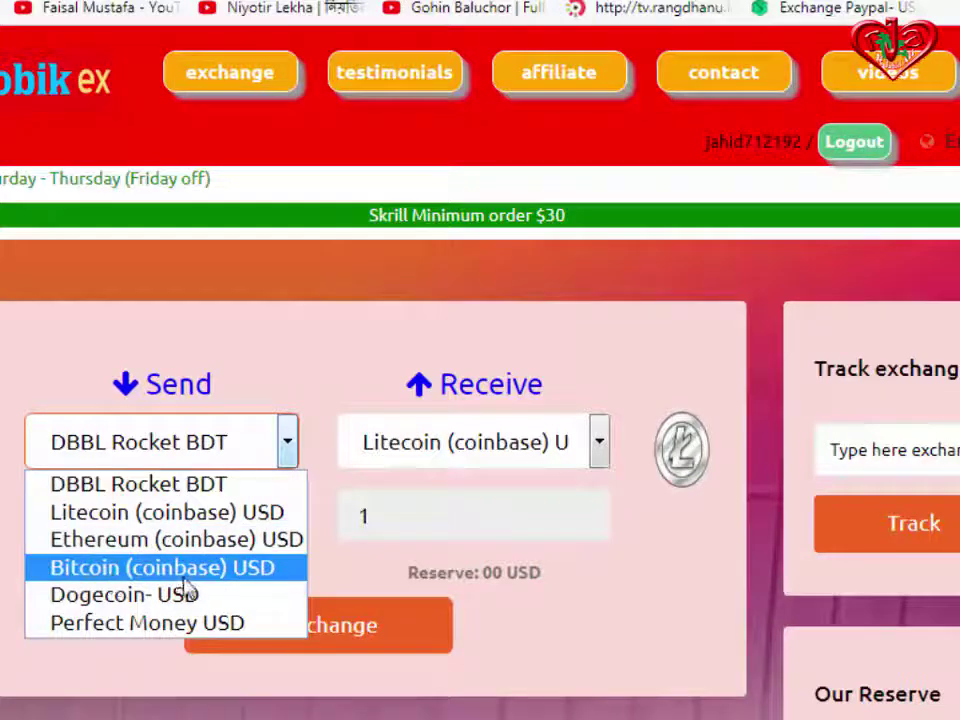
{"action": "key", "text": "Escape"}
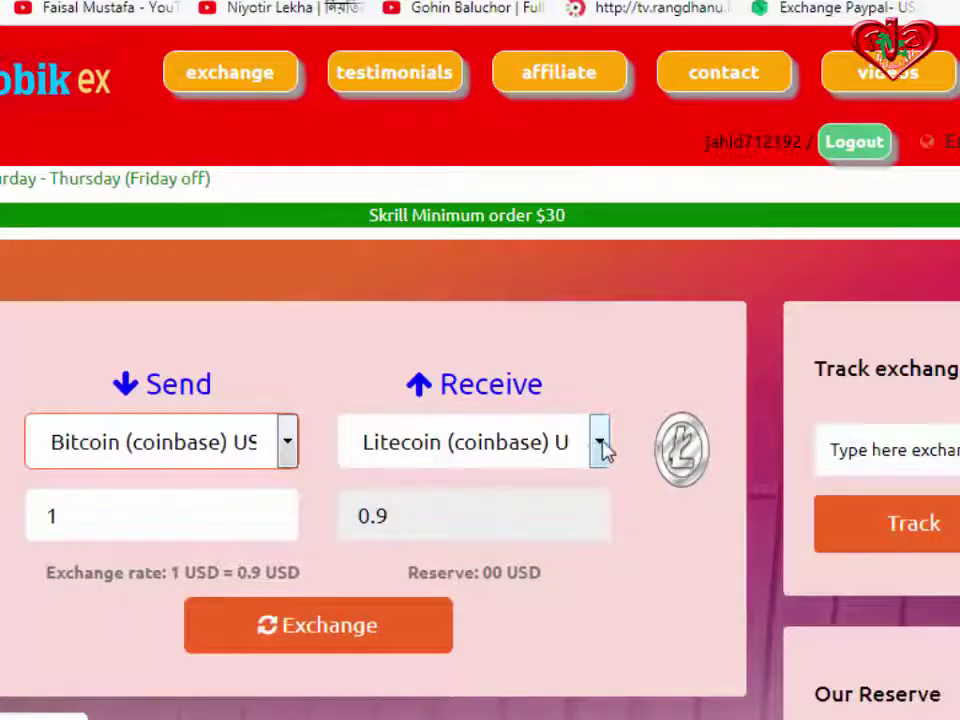
{"action": "left_click", "coordinate": [600, 450]}
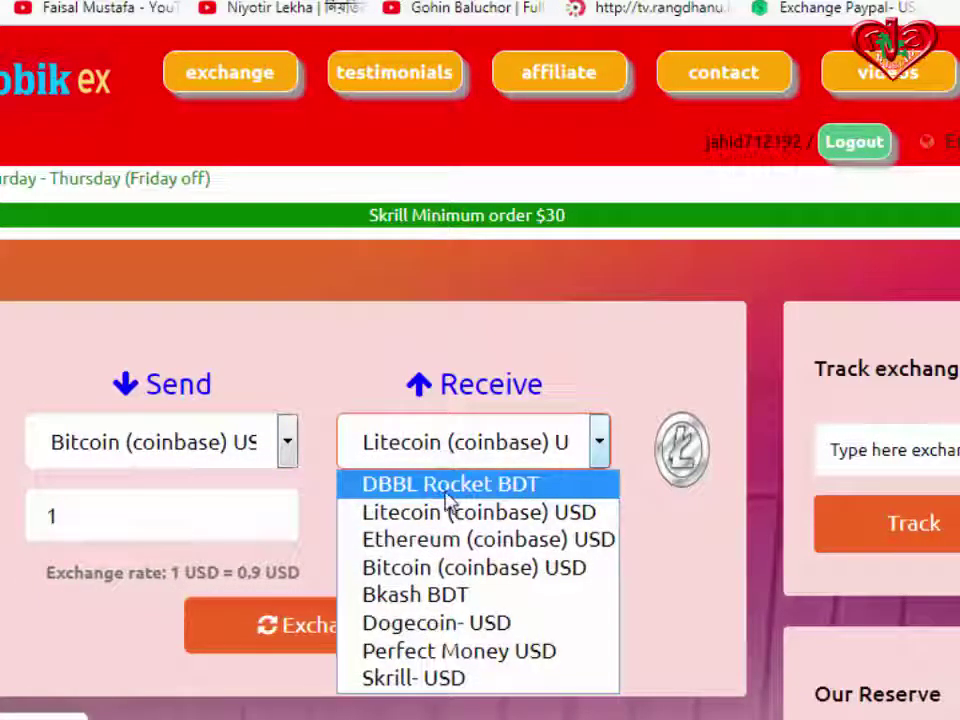
{"action": "left_click", "coordinate": [460, 498]}
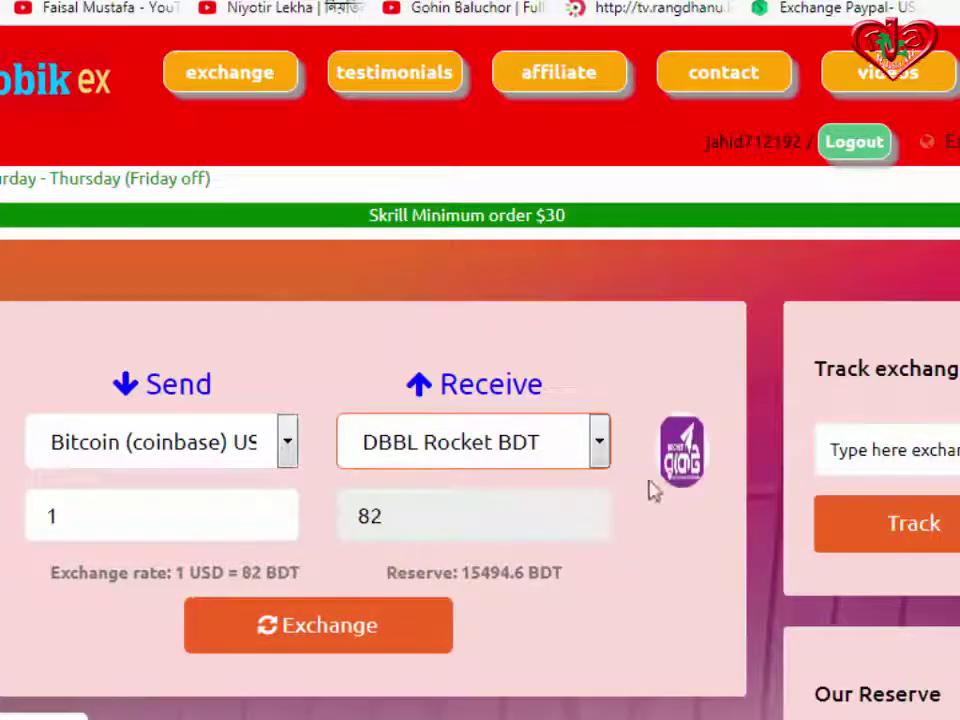
- Replace the send amount with 30 USD, giving 2460.00 BDT at 82 BDT per USD
{"action": "left_click", "coordinate": [94, 518]}
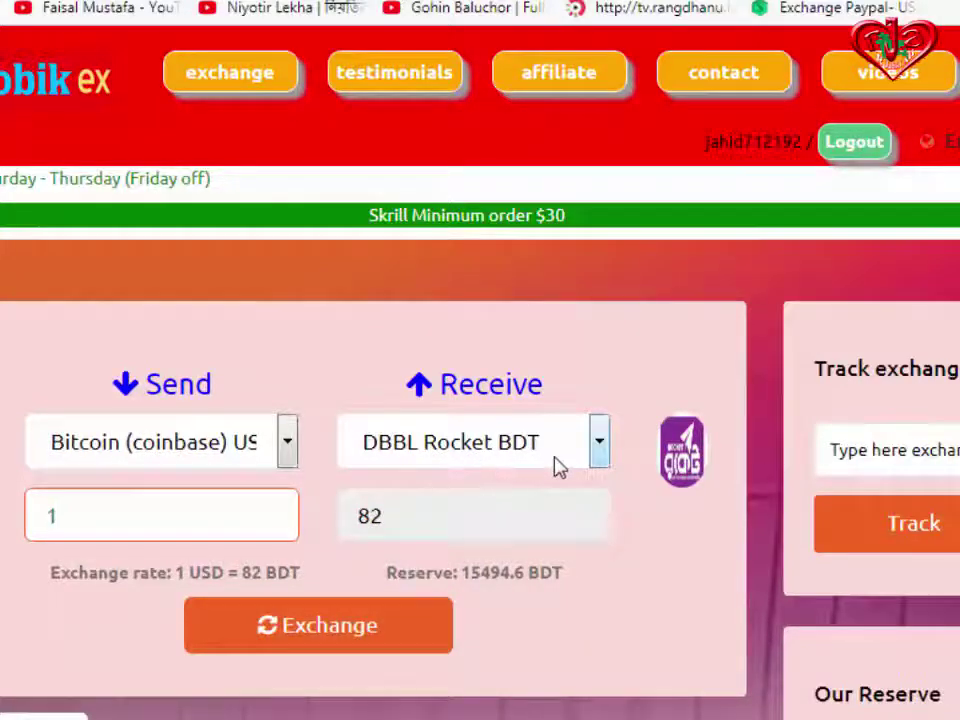
{"action": "double_click", "coordinate": [116, 516]}
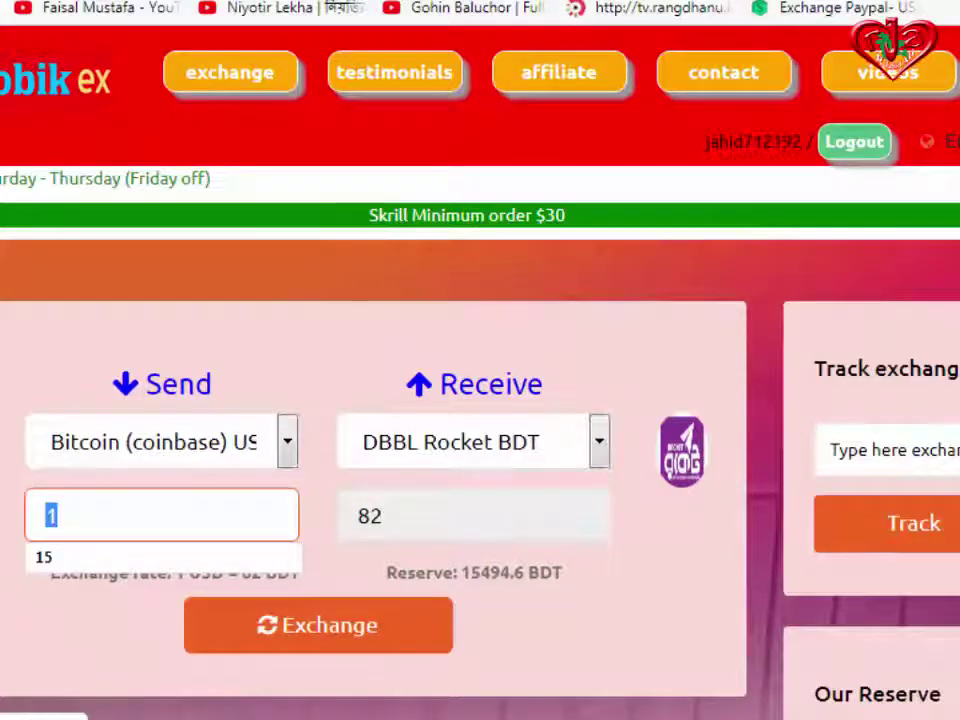
{"action": "type", "text": "30"}
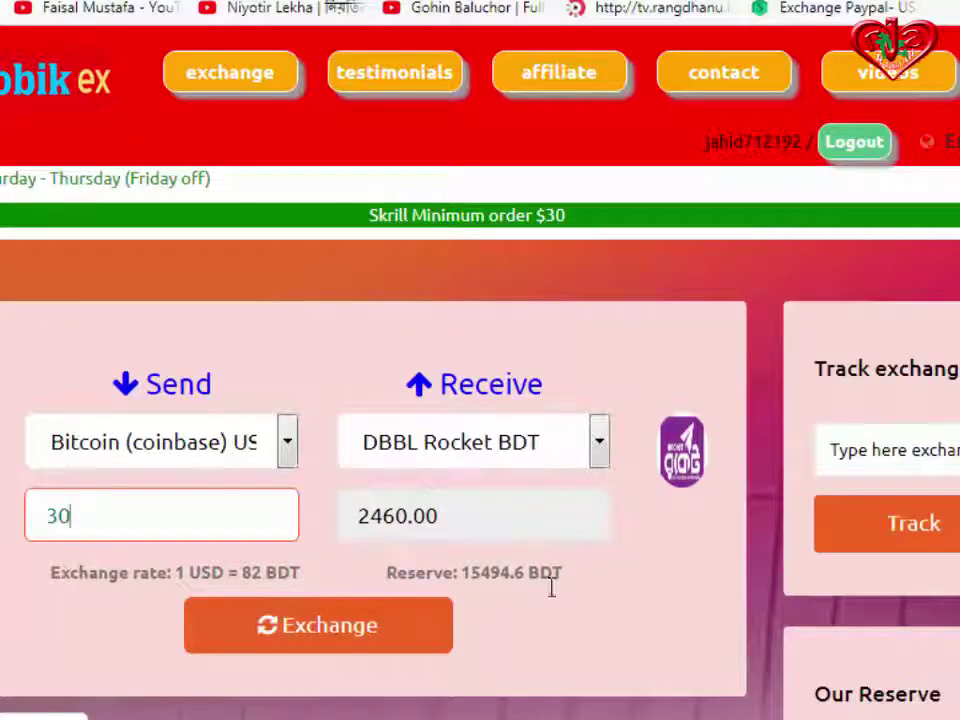
{"action": "left_click", "coordinate": [332, 626]}
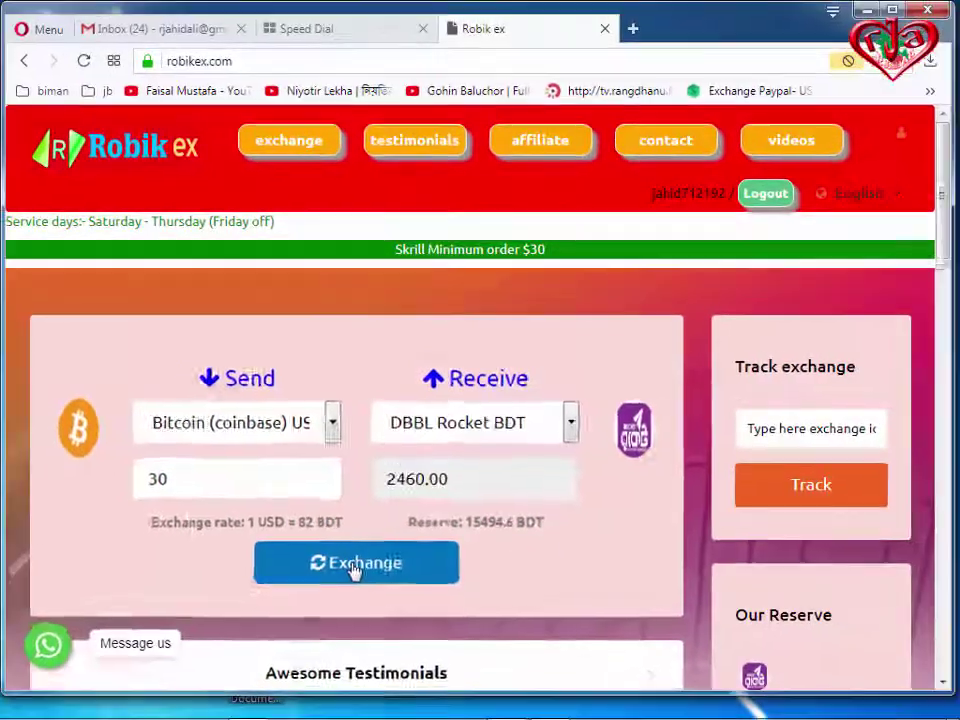
- Continue to the details form and autofill the saved contact email and Rocket number
{"action": "left_click", "coordinate": [354, 566]}
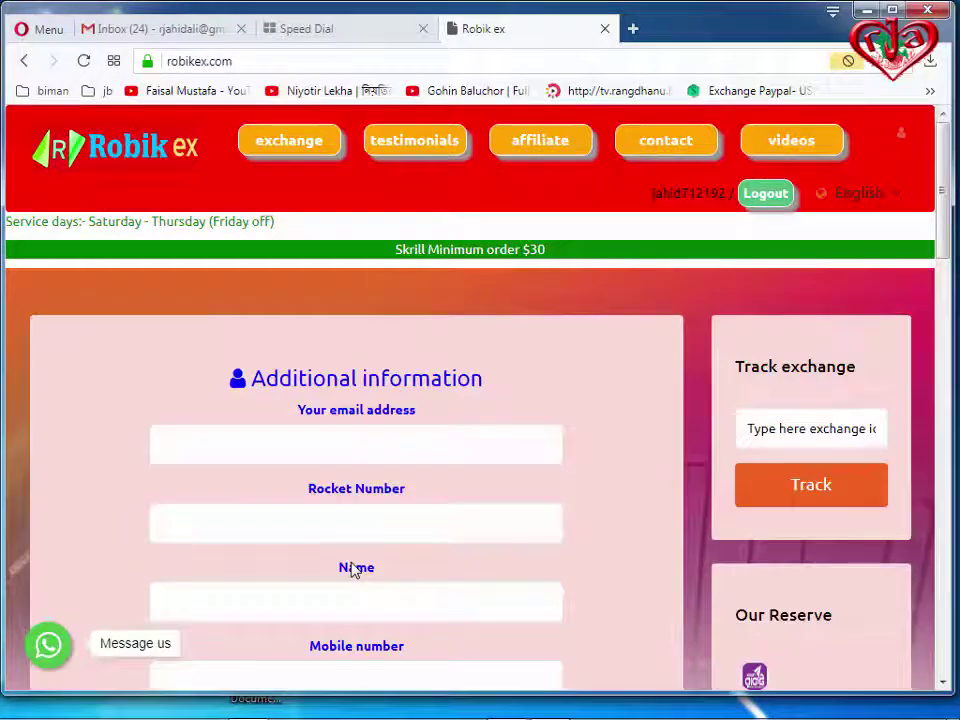
{"action": "left_click", "coordinate": [358, 436]}
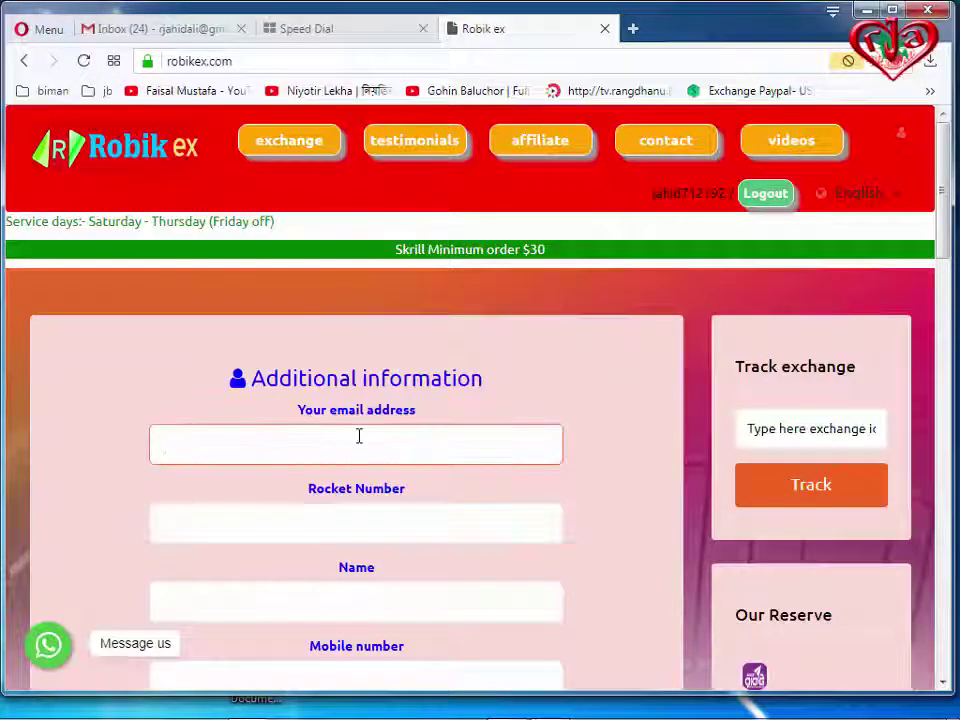
{"action": "scroll", "coordinate": [359, 436], "scroll_direction": "down", "scroll_amount": 2}
{"action": "scroll", "coordinate": [358, 436], "scroll_direction": "up", "scroll_amount": 1}
{"action": "left_click", "coordinate": [264, 349]}
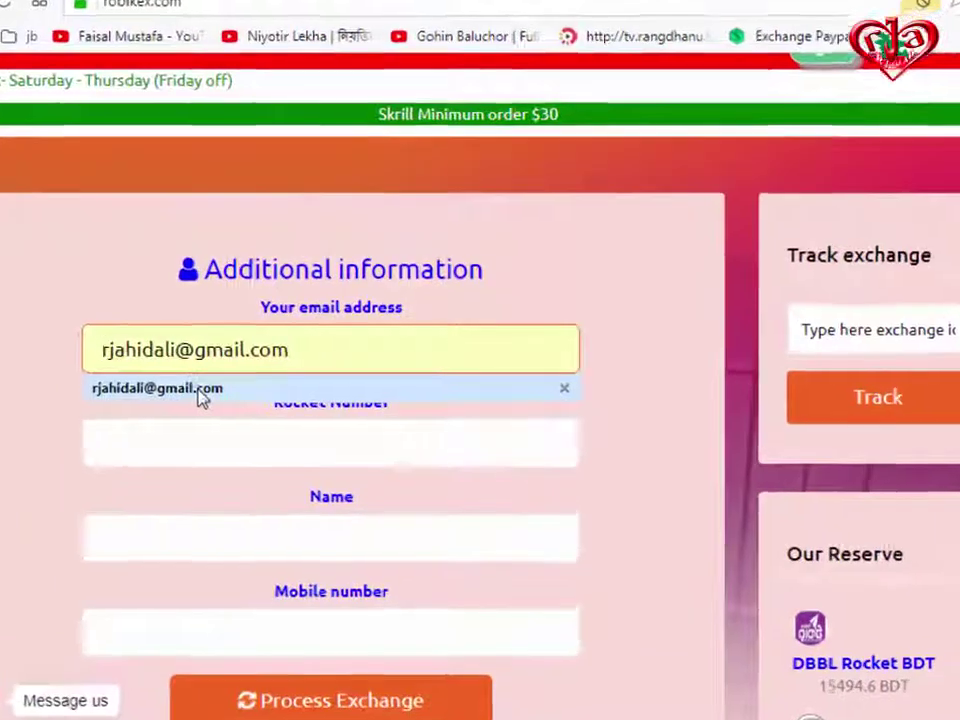
{"action": "left_click", "coordinate": [200, 396]}
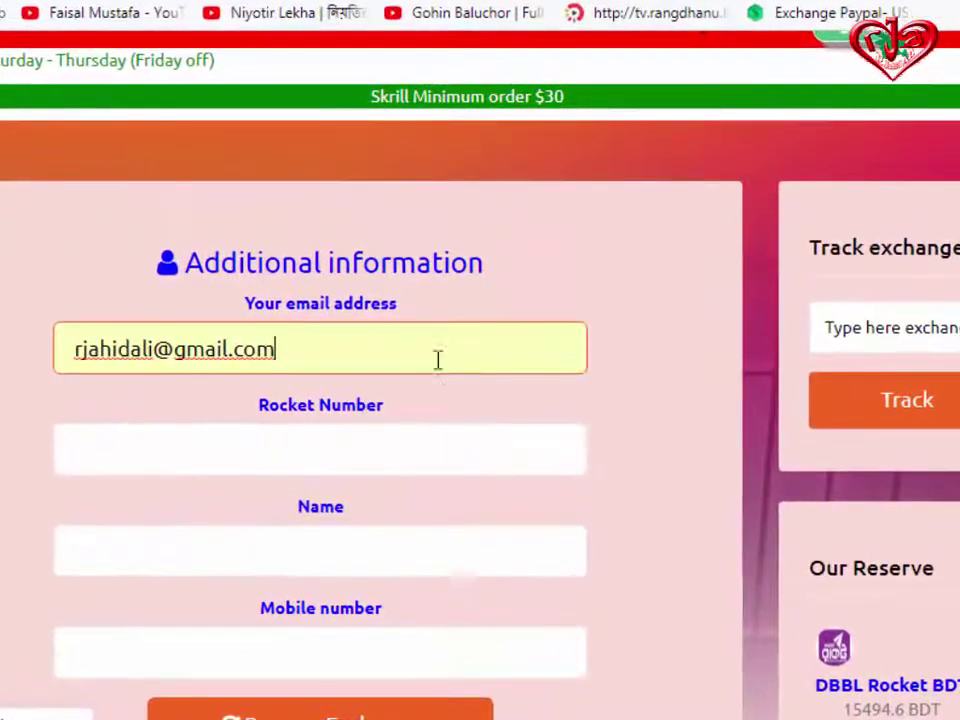
{"action": "left_click", "coordinate": [205, 447]}
{"action": "left_click", "coordinate": [204, 446]}
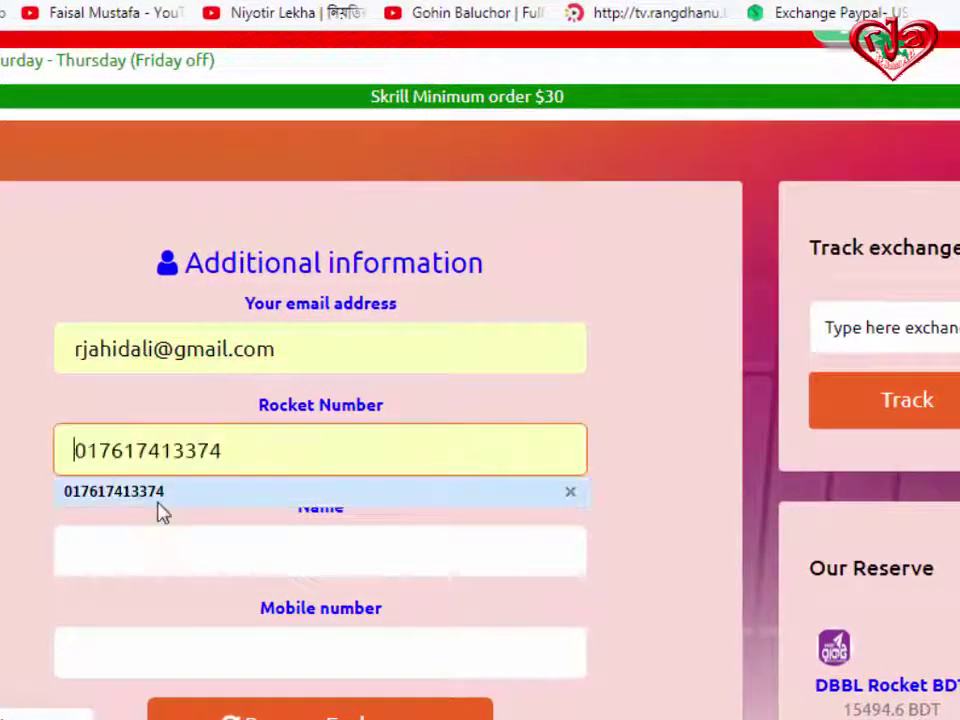
{"action": "left_click", "coordinate": [160, 500]}
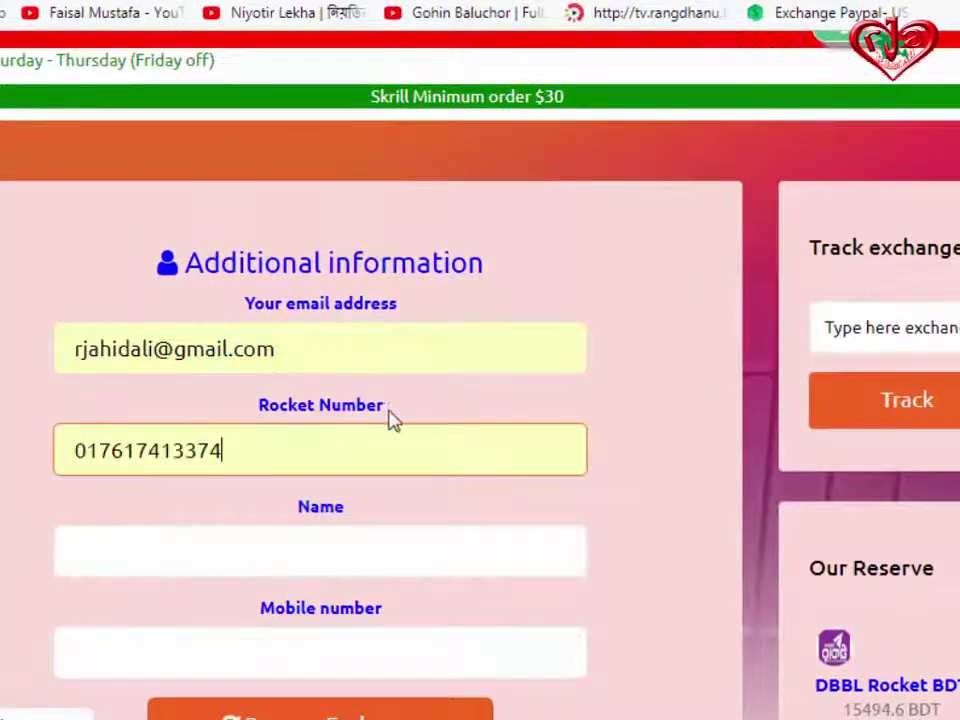
- Autofill the saved full name and mobile number, then double-check the Rocket number
{"action": "scroll", "coordinate": [377, 448], "scroll_direction": "down", "scroll_amount": 1}
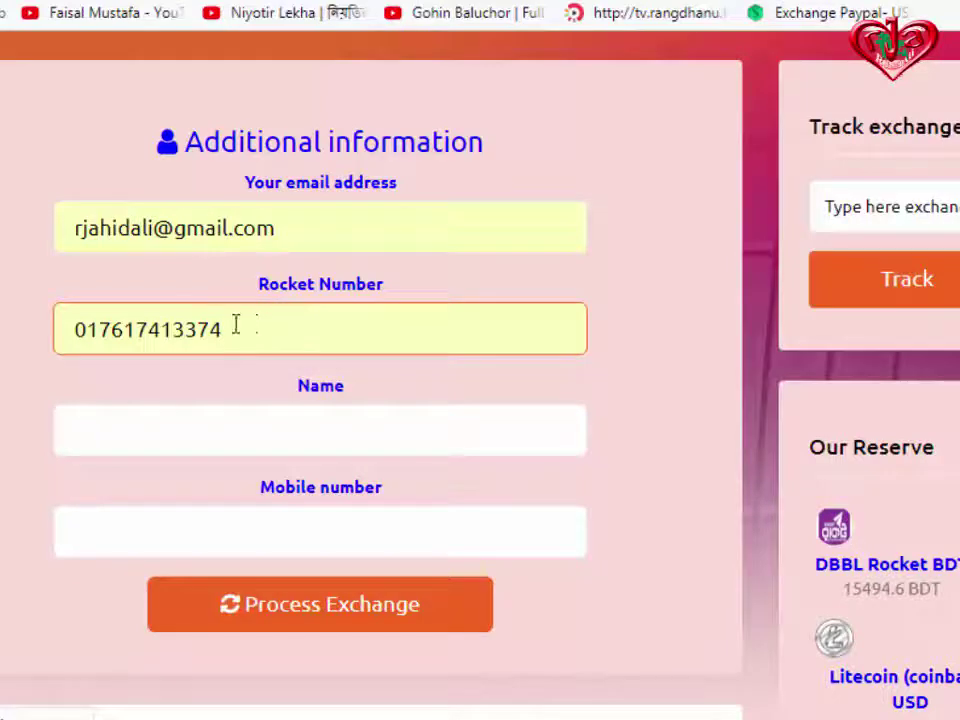
{"action": "left_click_drag", "start_coordinate": [234, 328], "coordinate": [41, 334]}
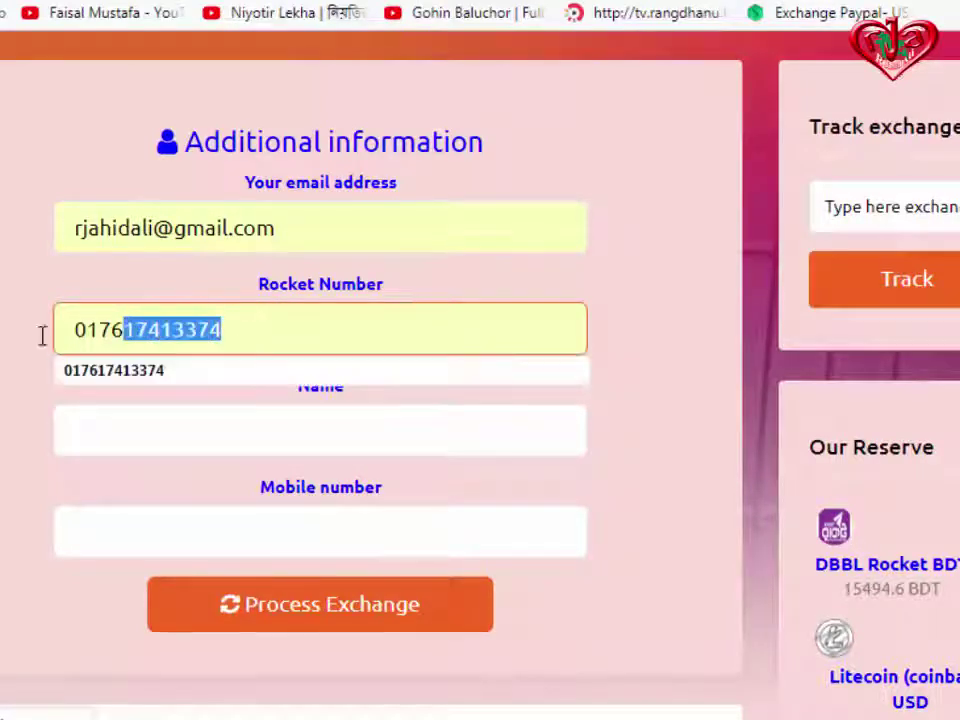
{"action": "left_click", "coordinate": [272, 432]}
{"action": "left_click", "coordinate": [118, 474]}
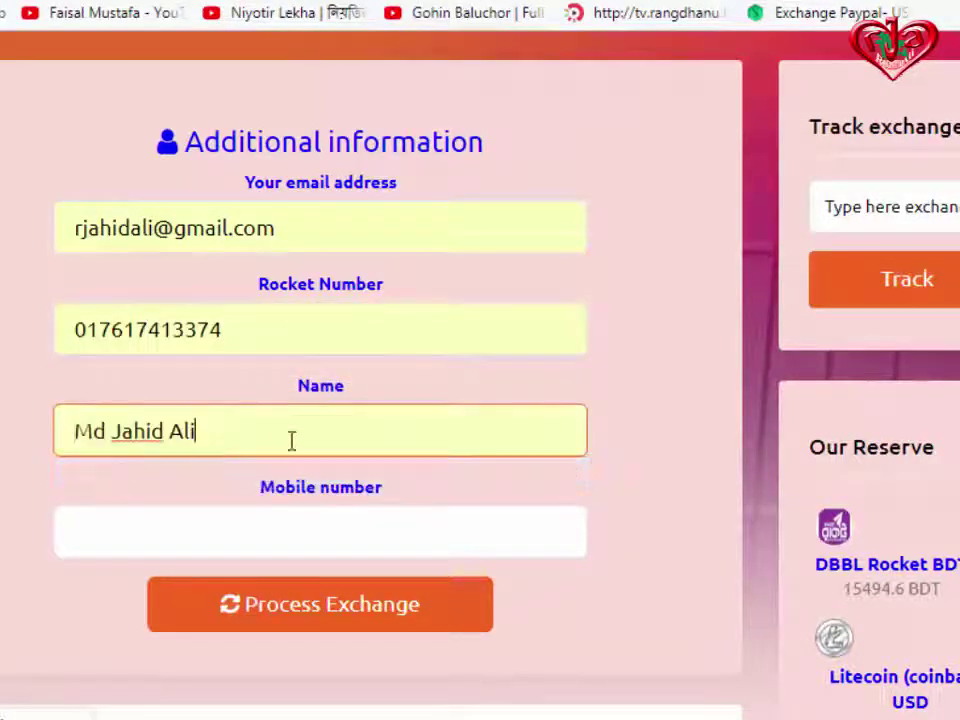
{"action": "left_click", "coordinate": [300, 532]}
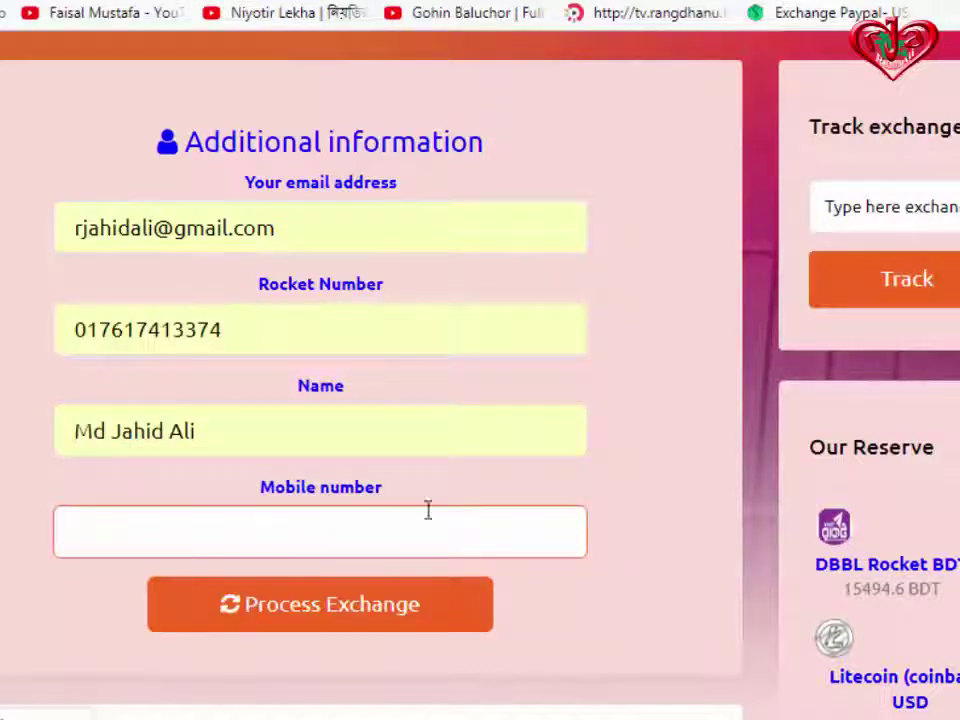
{"action": "left_click", "coordinate": [255, 531]}
{"action": "left_click", "coordinate": [168, 578]}
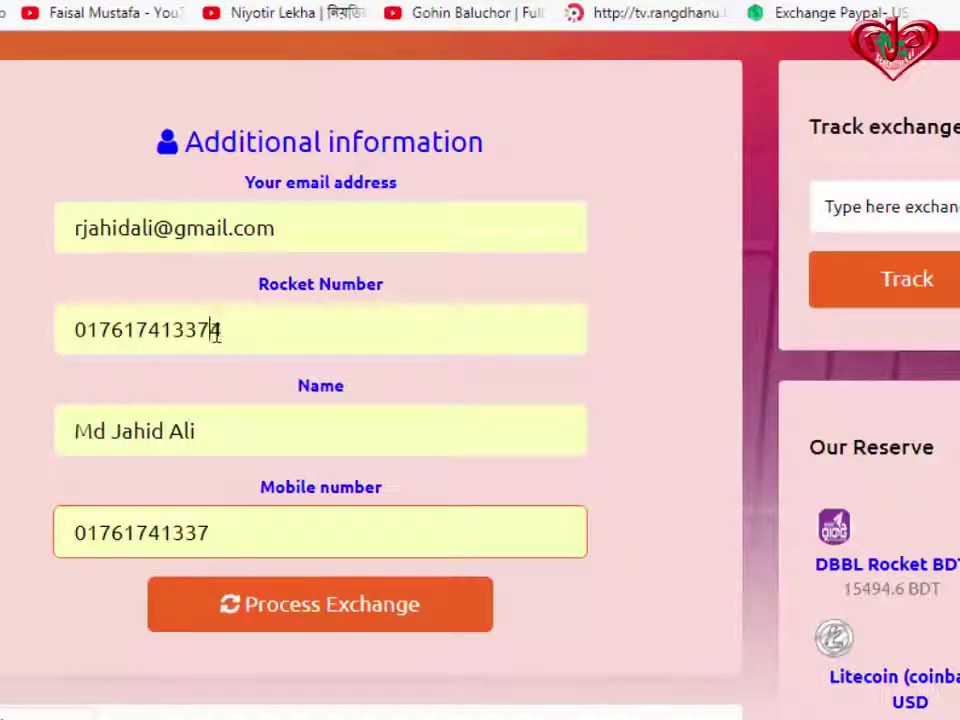
{"action": "left_click_drag", "start_coordinate": [215, 333], "coordinate": [228, 335]}
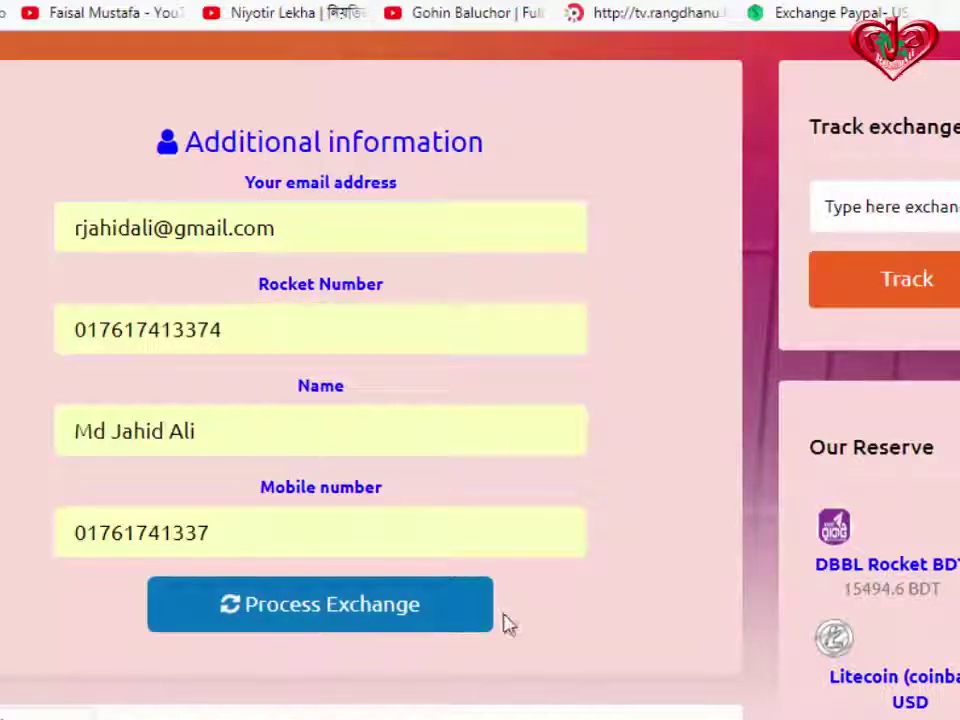
- Submit the exchange details for review and check the current date
{"action": "left_click", "coordinate": [297, 614]}
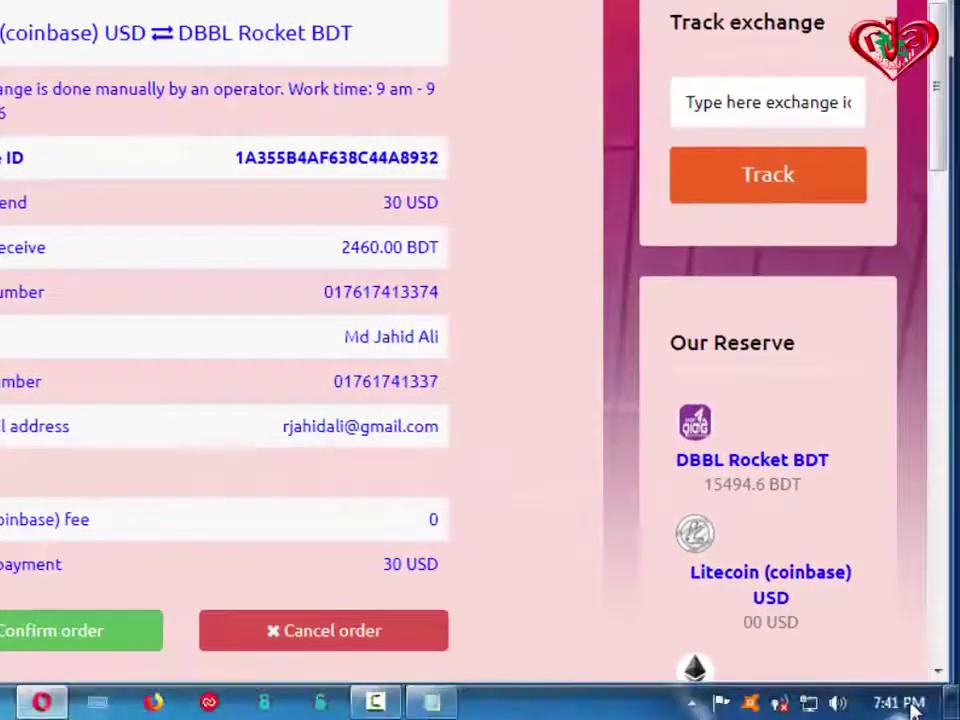
{"action": "left_click", "coordinate": [908, 705]}
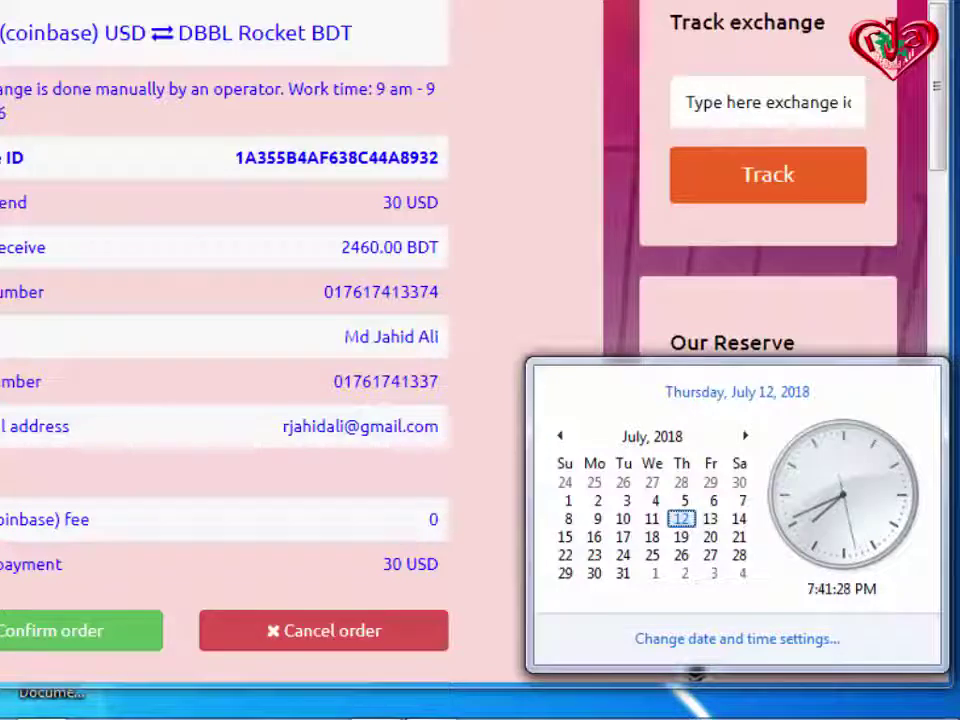
{"action": "left_click", "coordinate": [120, 65]}
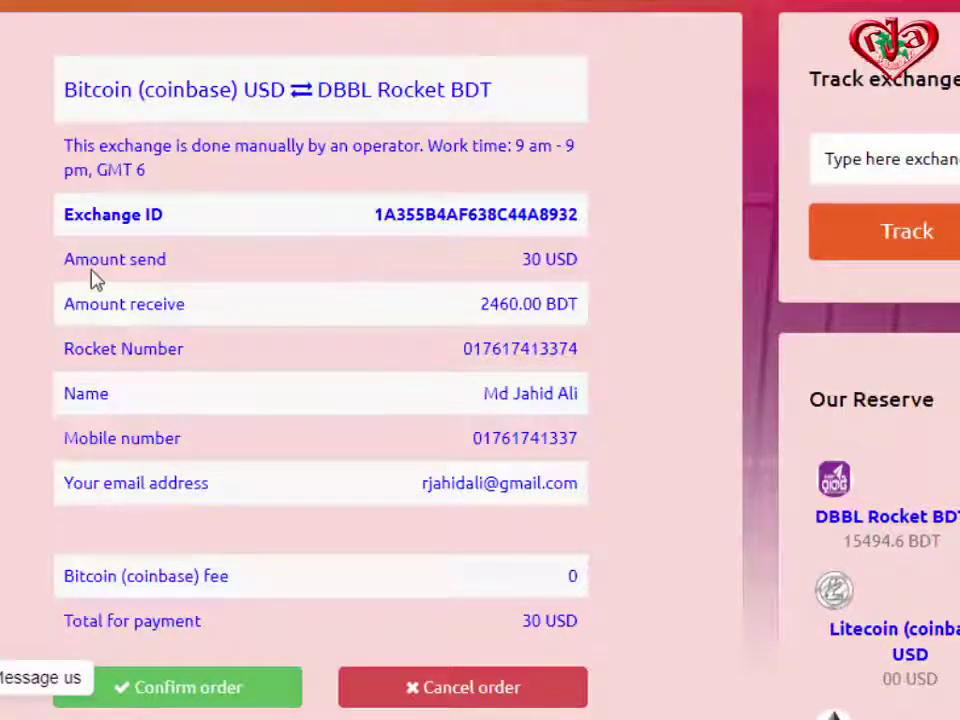
- Select and copy the Exchange ID from the order summary
{"action": "left_click_drag", "start_coordinate": [88, 267], "coordinate": [64, 264]}
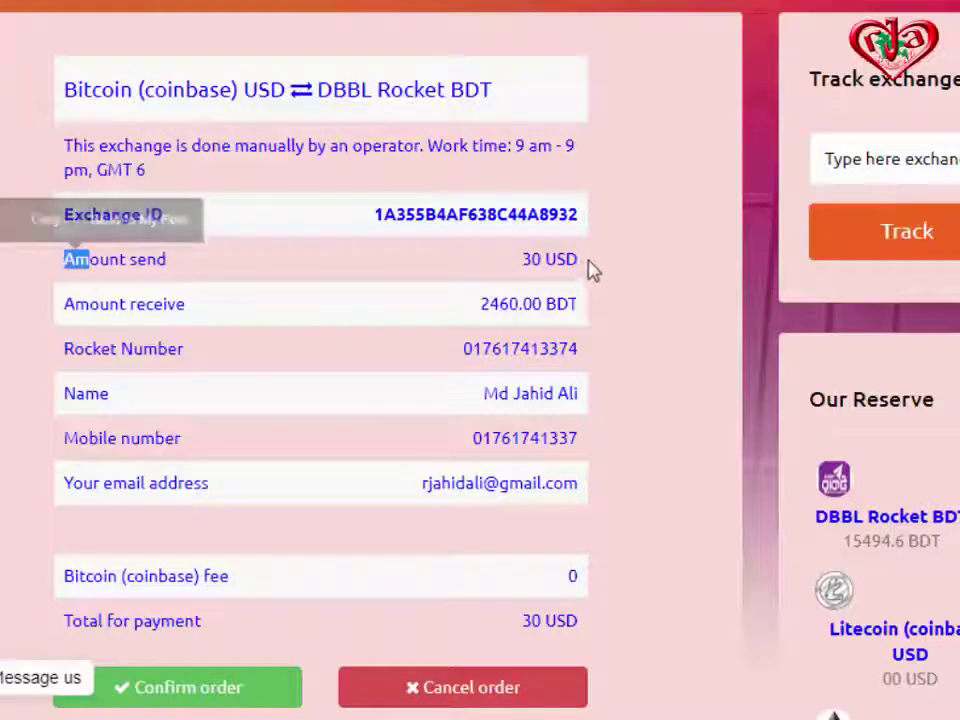
{"action": "left_click_drag", "start_coordinate": [377, 213], "coordinate": [493, 225]}
{"action": "left_click", "coordinate": [589, 223]}
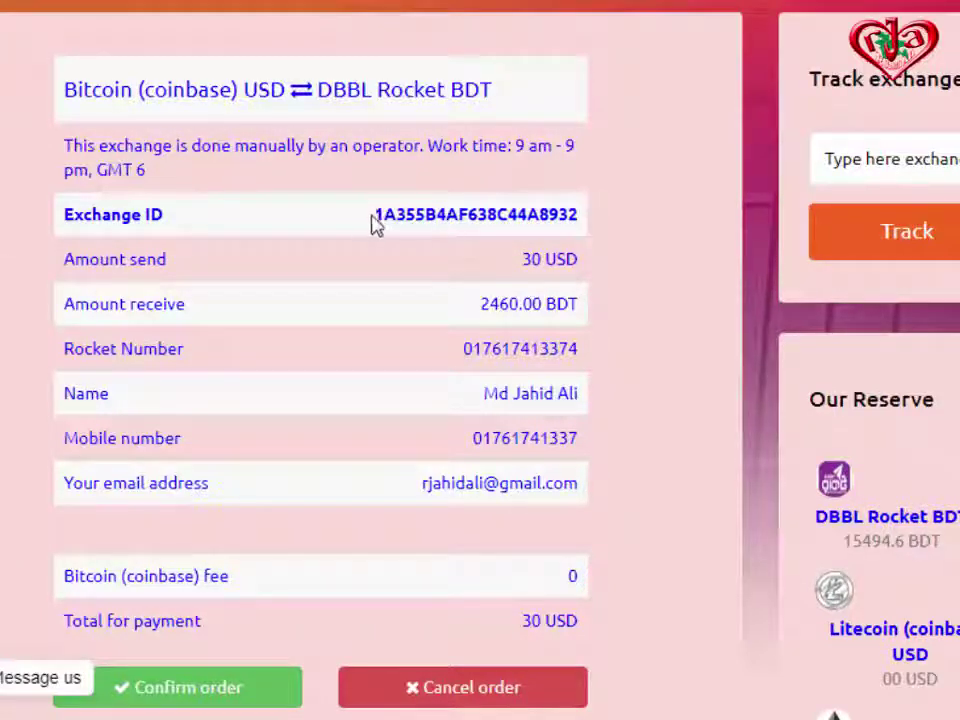
{"action": "mouse_move", "coordinate": [373, 214]}
{"action": "left_mouse_down"}
{"action": "mouse_move", "coordinate": [566, 208]}
{"action": "mouse_move", "coordinate": [435, 222]}
{"action": "mouse_move", "coordinate": [380, 216]}
{"action": "left_mouse_up"}
{"action": "left_click", "coordinate": [572, 213]}
{"action": "right_click", "coordinate": [380, 214]}
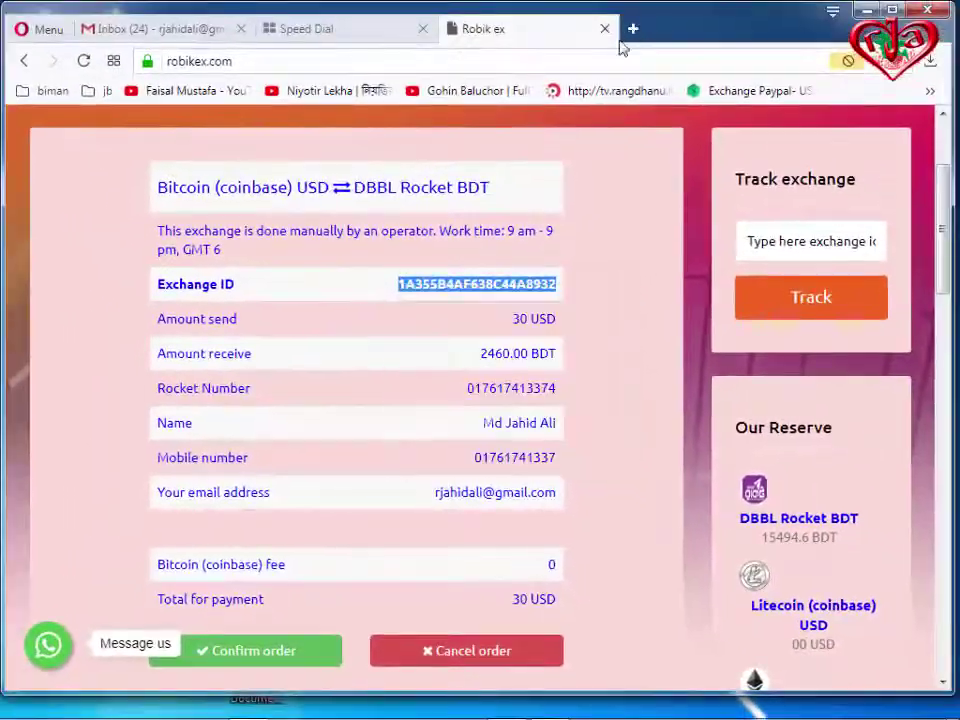
- Paste the copied Exchange ID into a new tab, then return to the Robikex summary
{"action": "left_click", "coordinate": [632, 28]}
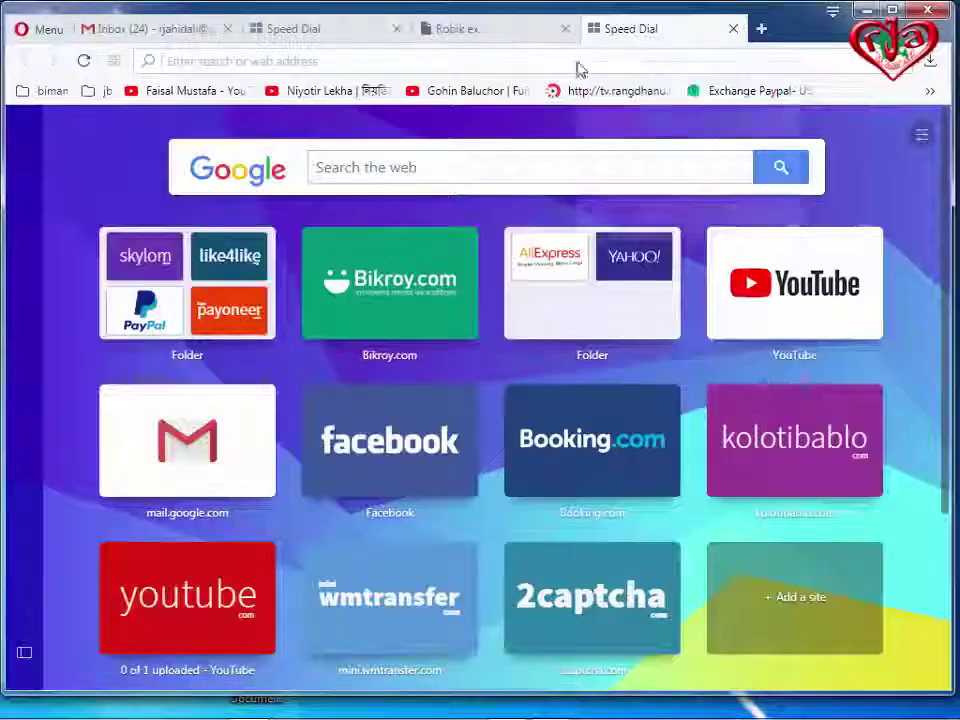
{"action": "right_click", "coordinate": [579, 64]}
{"action": "left_click", "coordinate": [622, 150]}
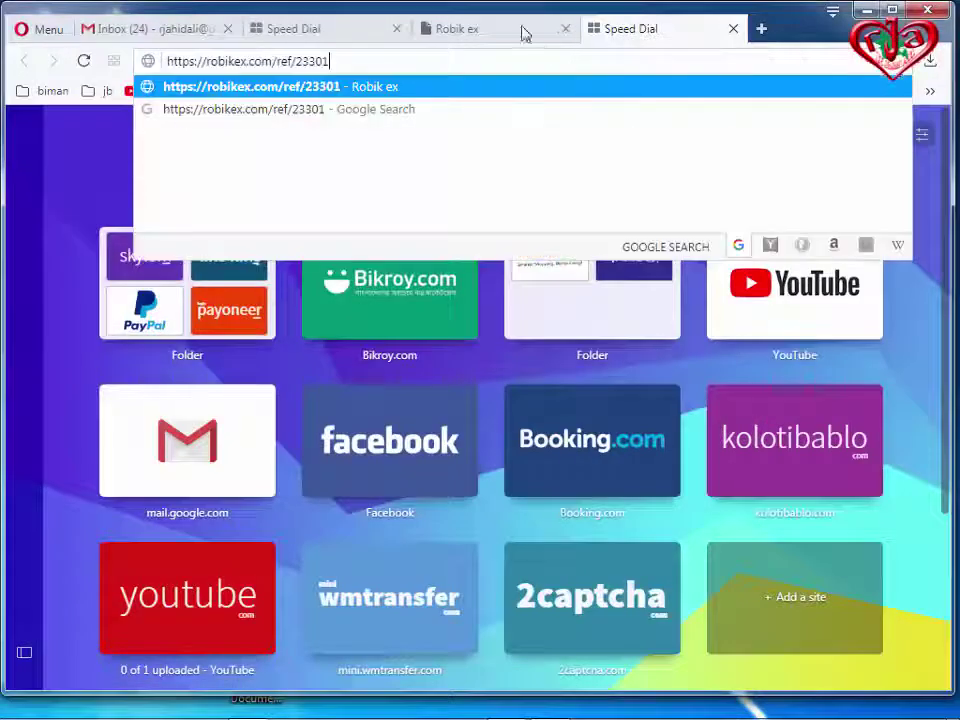
{"action": "left_click", "coordinate": [486, 30]}
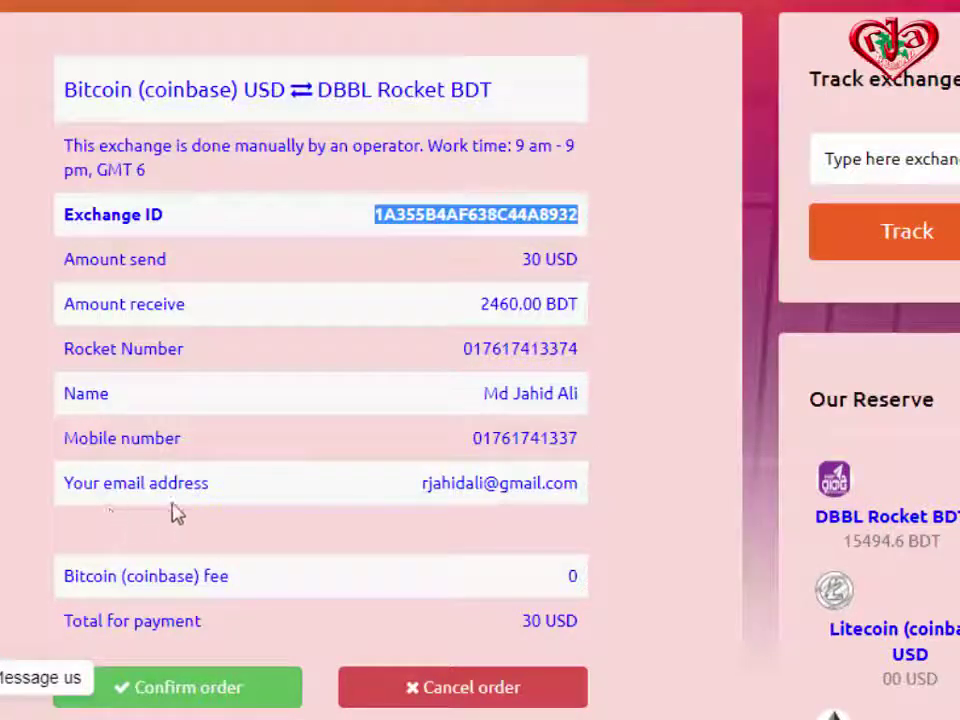
{"action": "scroll", "coordinate": [592, 500], "scroll_direction": "down", "scroll_amount": 1}
{"action": "scroll", "coordinate": [592, 500], "scroll_direction": "down", "scroll_amount": 2}
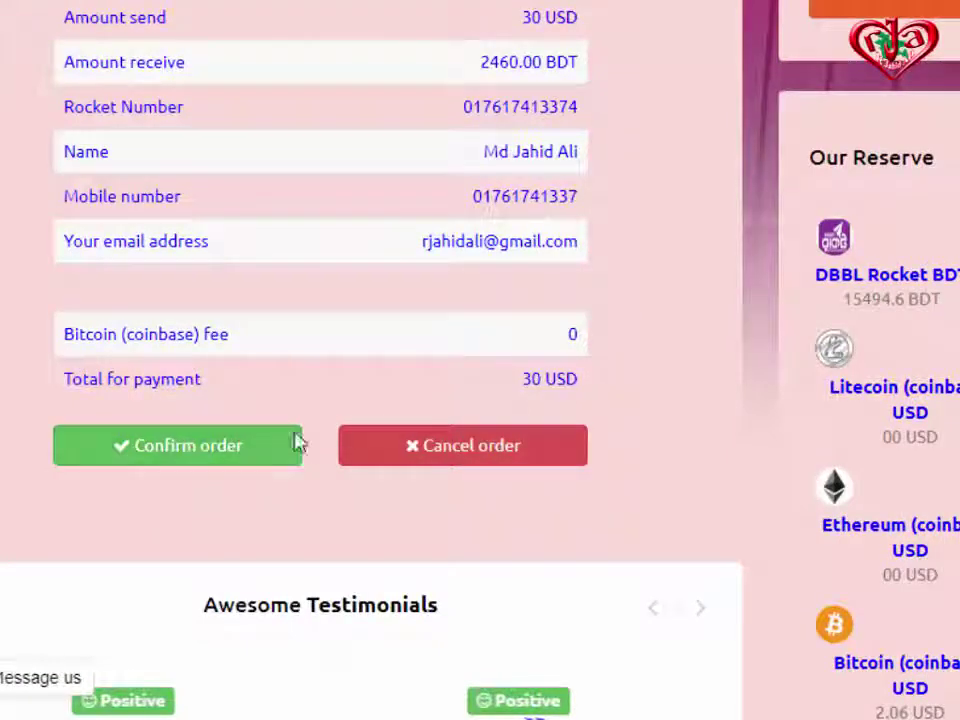
- Confirm the exchange order to reach the 30 USD Coinbase payment step
{"action": "left_click", "coordinate": [172, 458]}
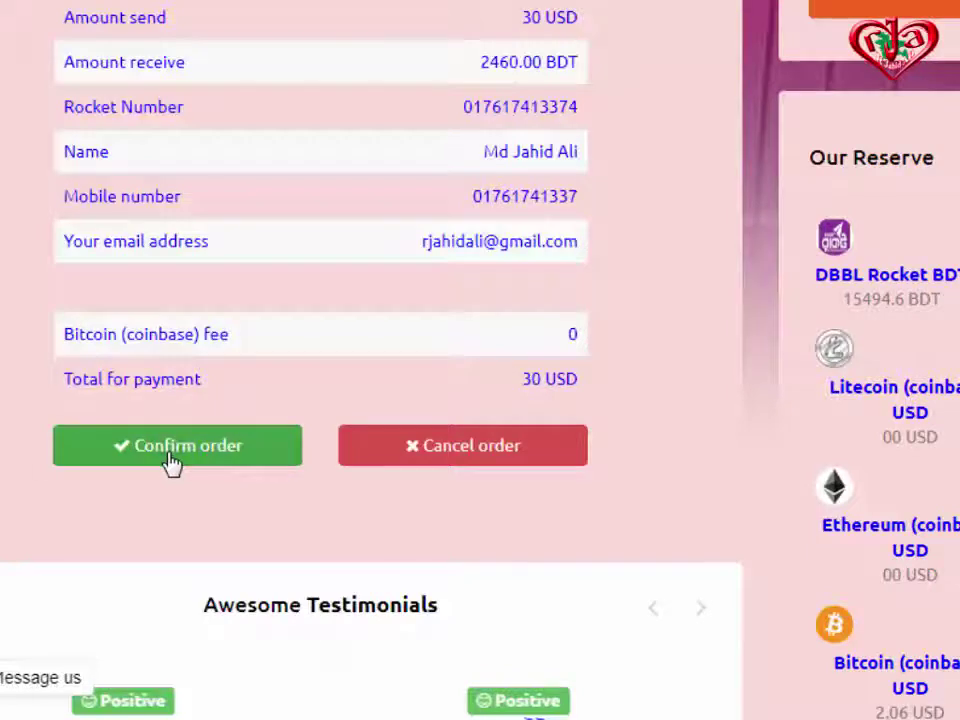
{"action": "scroll", "coordinate": [185, 413], "scroll_direction": "up", "scroll_amount": 3}
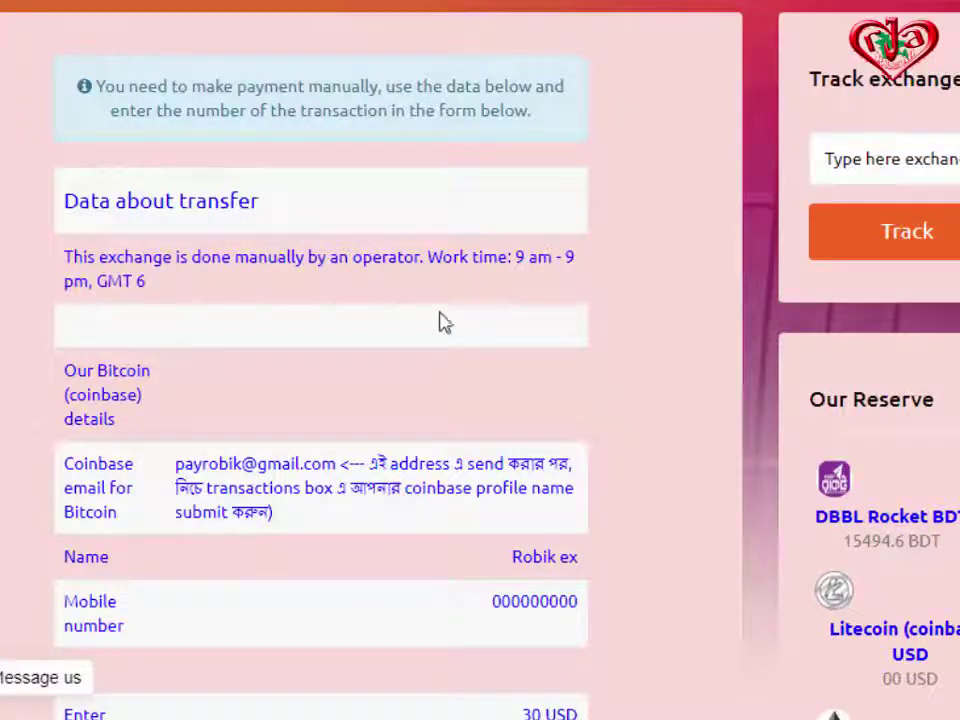
{"action": "scroll", "coordinate": [439, 321], "scroll_direction": "down", "scroll_amount": 2}
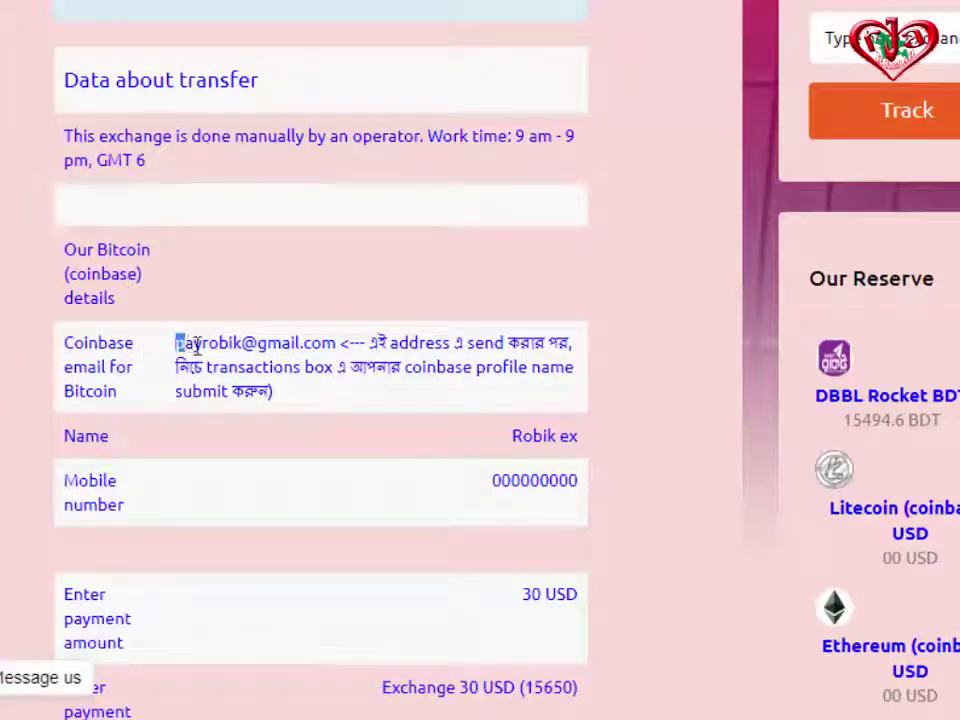
- Select the Coinbase email and payment instruction text, then clear the selection
{"action": "left_click_drag", "start_coordinate": [196, 345], "coordinate": [337, 348]}
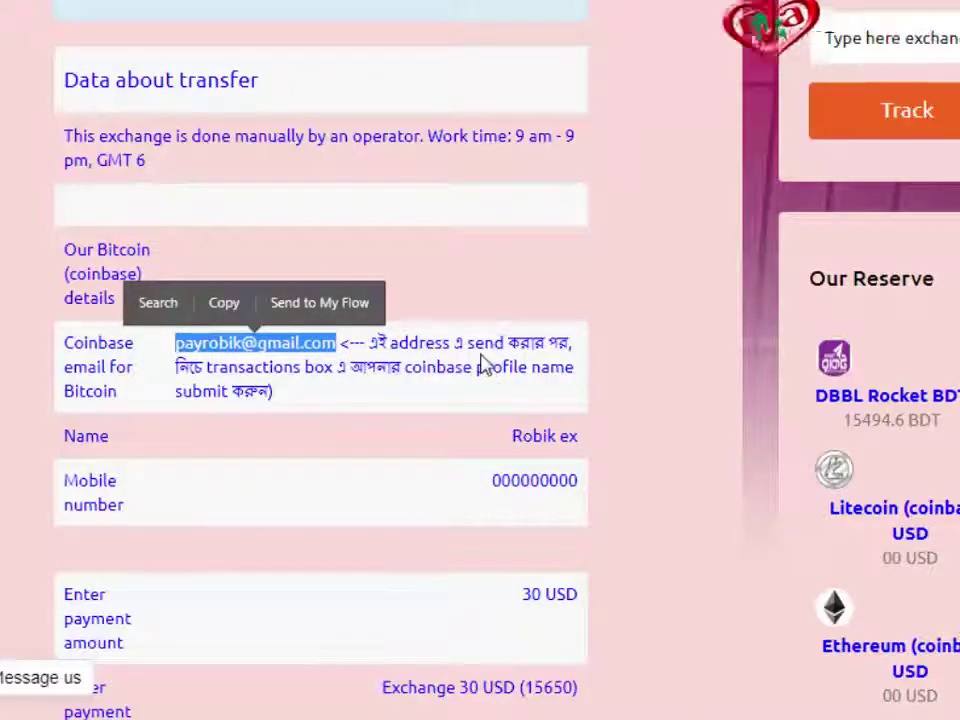
{"action": "left_click", "coordinate": [424, 340]}
{"action": "left_click_drag", "start_coordinate": [377, 343], "coordinate": [574, 349]}
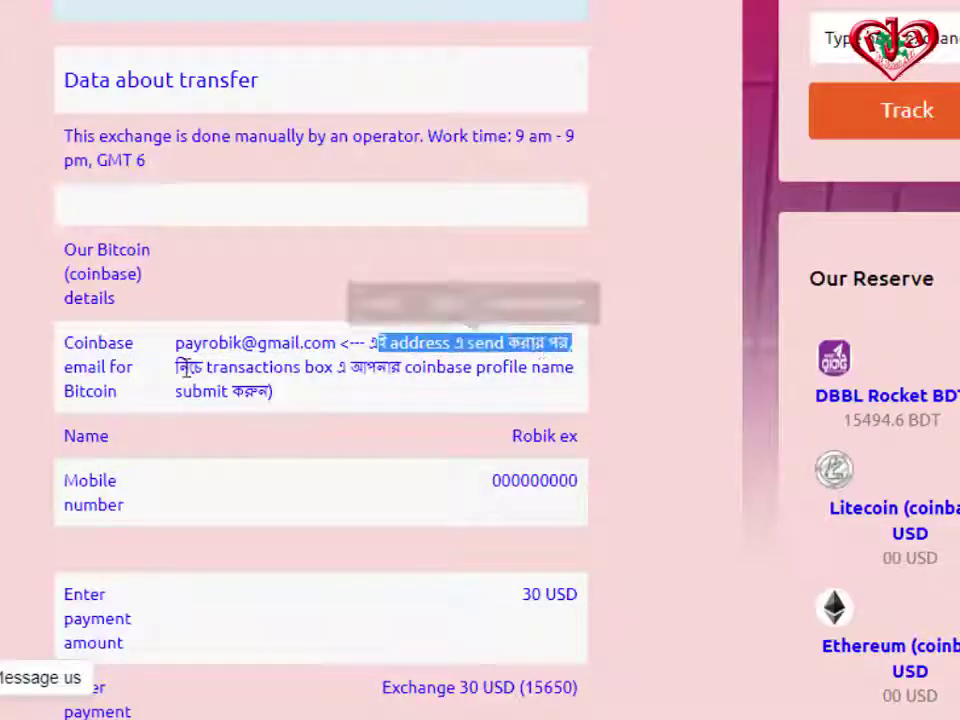
{"action": "mouse_move", "coordinate": [175, 343]}
{"action": "left_mouse_down"}
{"action": "mouse_move", "coordinate": [328, 388]}
{"action": "mouse_move", "coordinate": [477, 392]}
{"action": "left_mouse_up"}
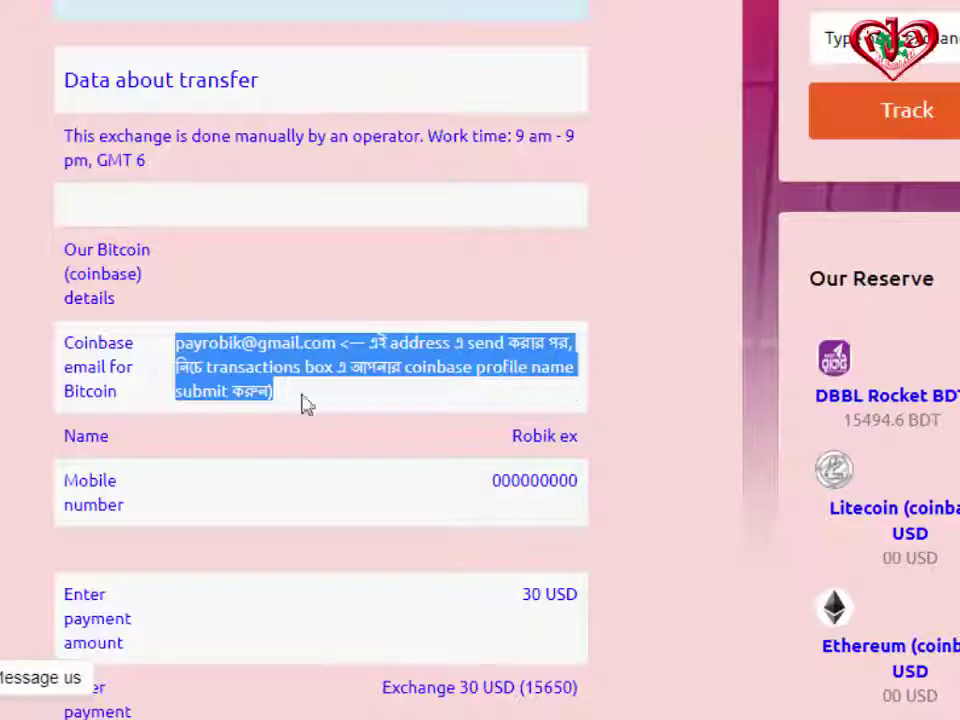
{"action": "left_click_drag", "start_coordinate": [570, 389], "coordinate": [310, 404]}
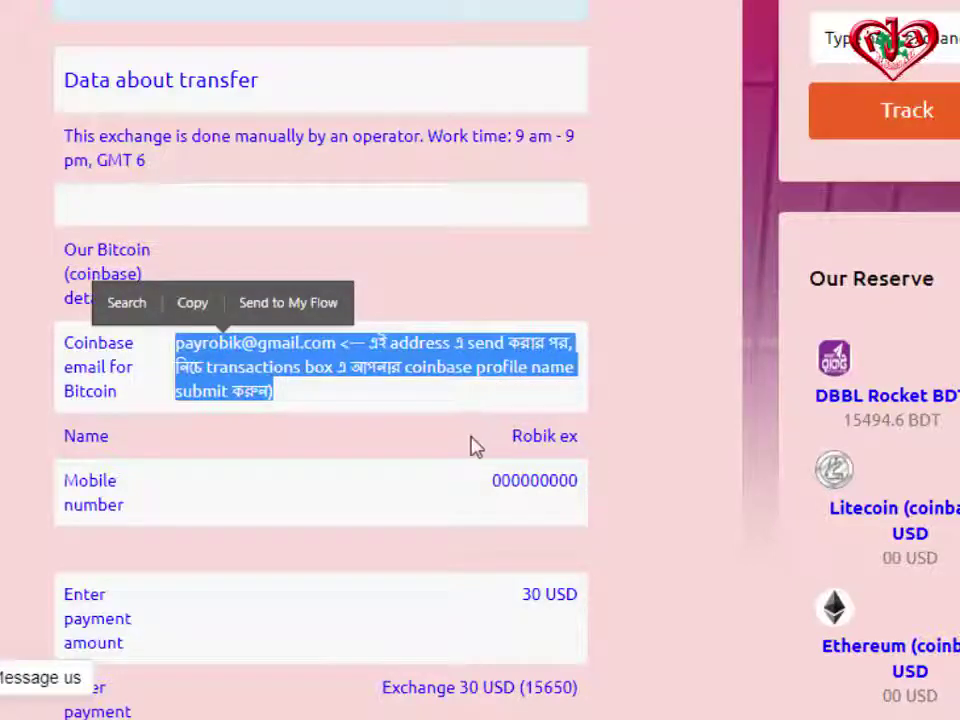
{"action": "scroll", "coordinate": [430, 440], "scroll_direction": "down", "scroll_amount": 2}
{"action": "scroll", "coordinate": [572, 431], "scroll_direction": "down", "scroll_amount": 2}
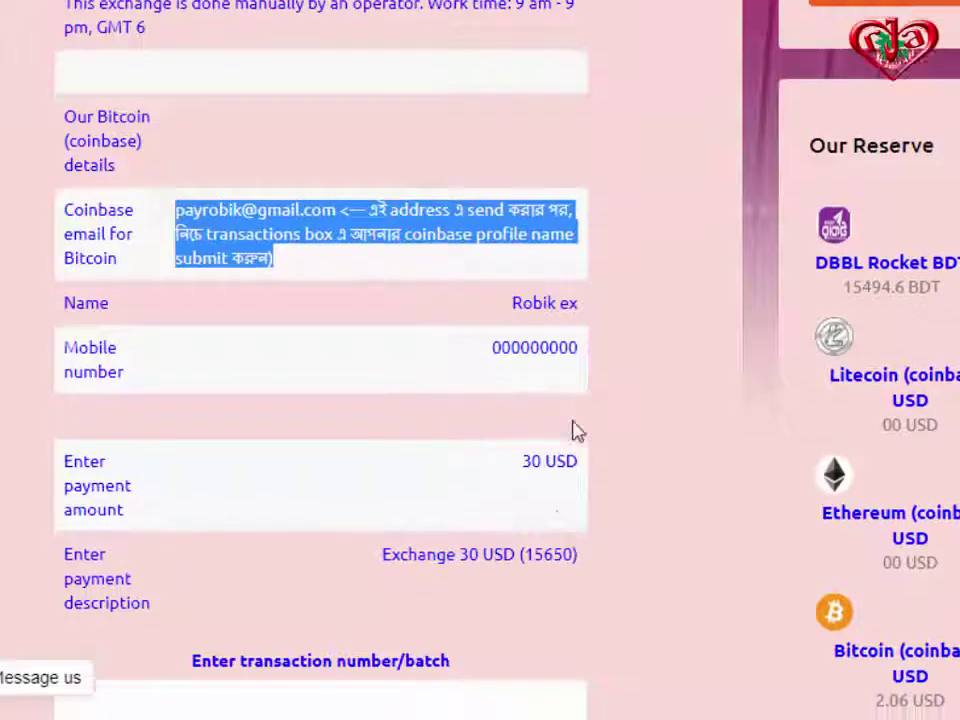
{"action": "left_click", "coordinate": [563, 252]}
{"action": "triple_click", "coordinate": [563, 252]}
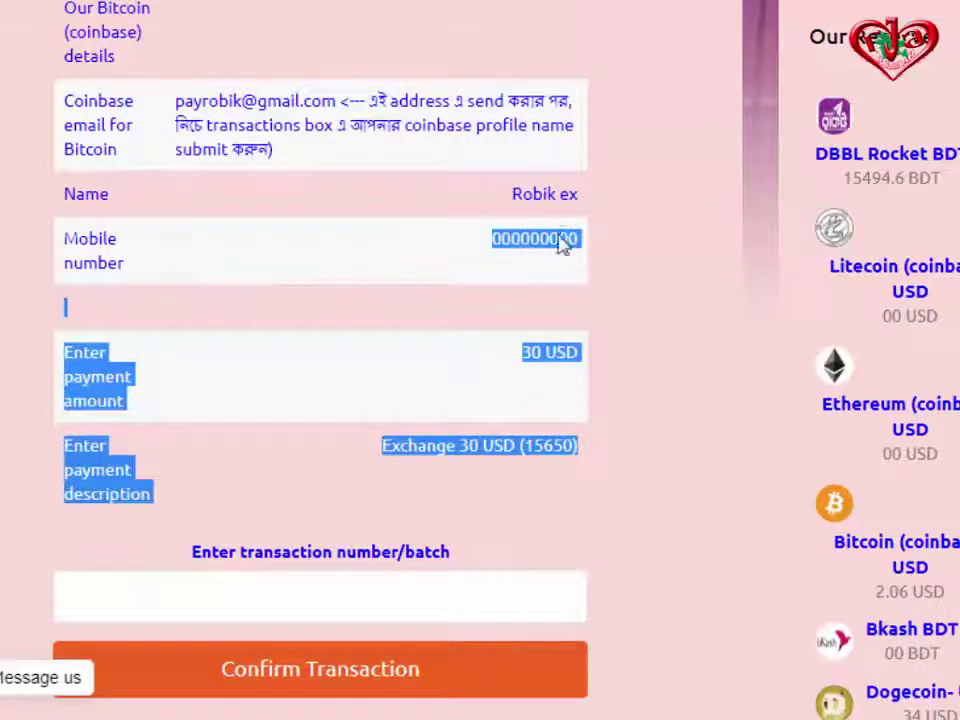
{"action": "left_click", "coordinate": [454, 403]}
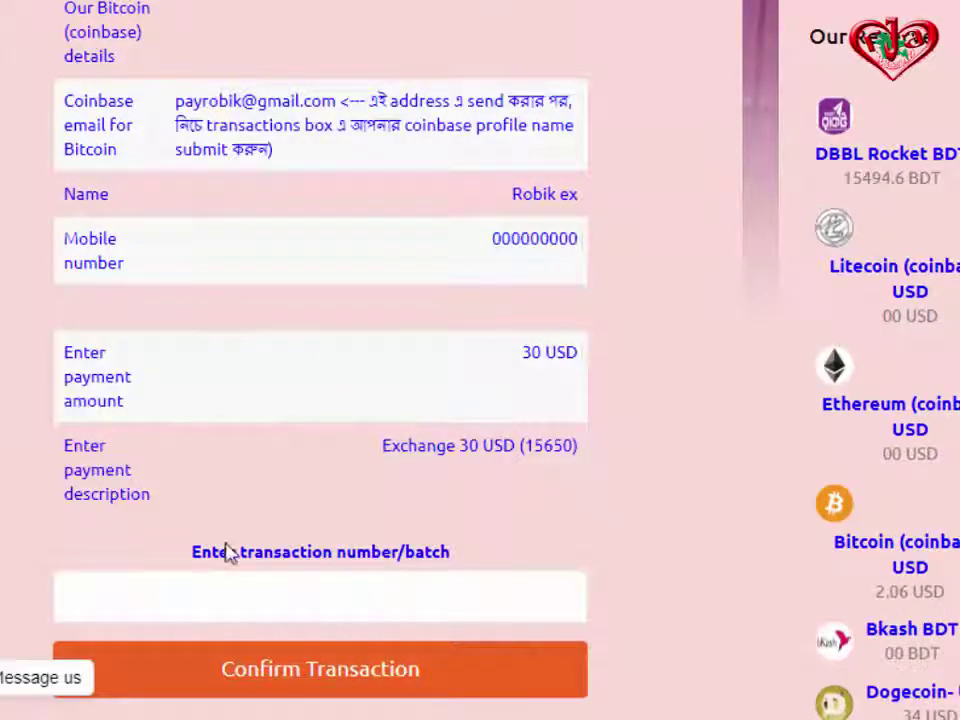
{"action": "scroll", "coordinate": [270, 463], "scroll_direction": "down", "scroll_amount": 1}
- Select the exchange's Coinbase receiving email address and copy it
{"action": "left_click", "coordinate": [270, 471]}
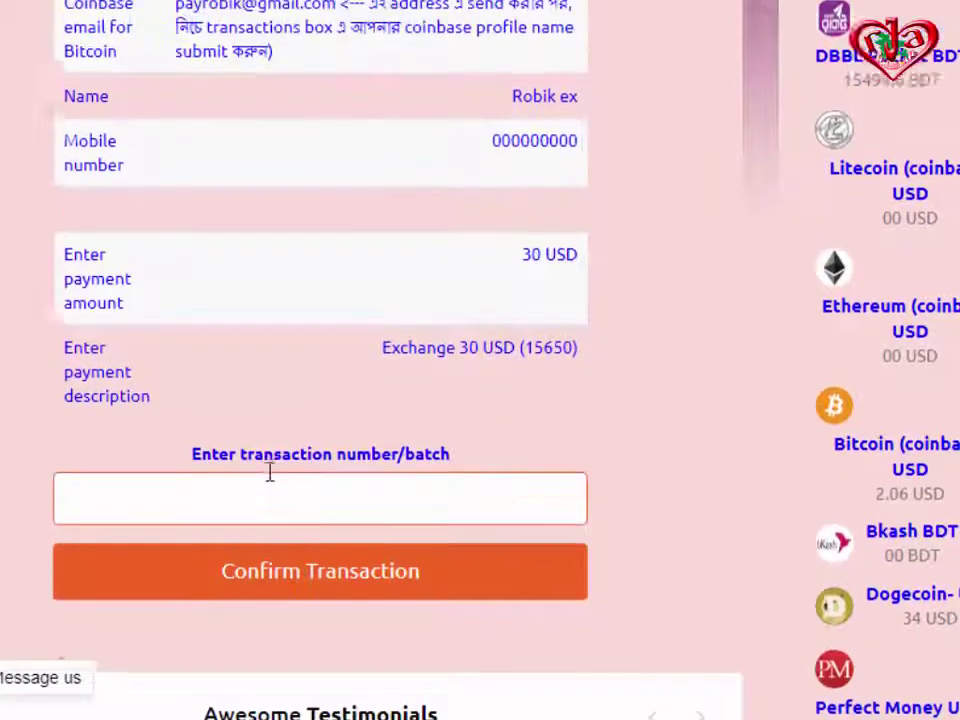
{"action": "scroll", "coordinate": [270, 471], "scroll_direction": "up", "scroll_amount": 2}
{"action": "left_click_drag", "start_coordinate": [176, 226], "coordinate": [330, 227]}
{"action": "right_click", "coordinate": [309, 230]}
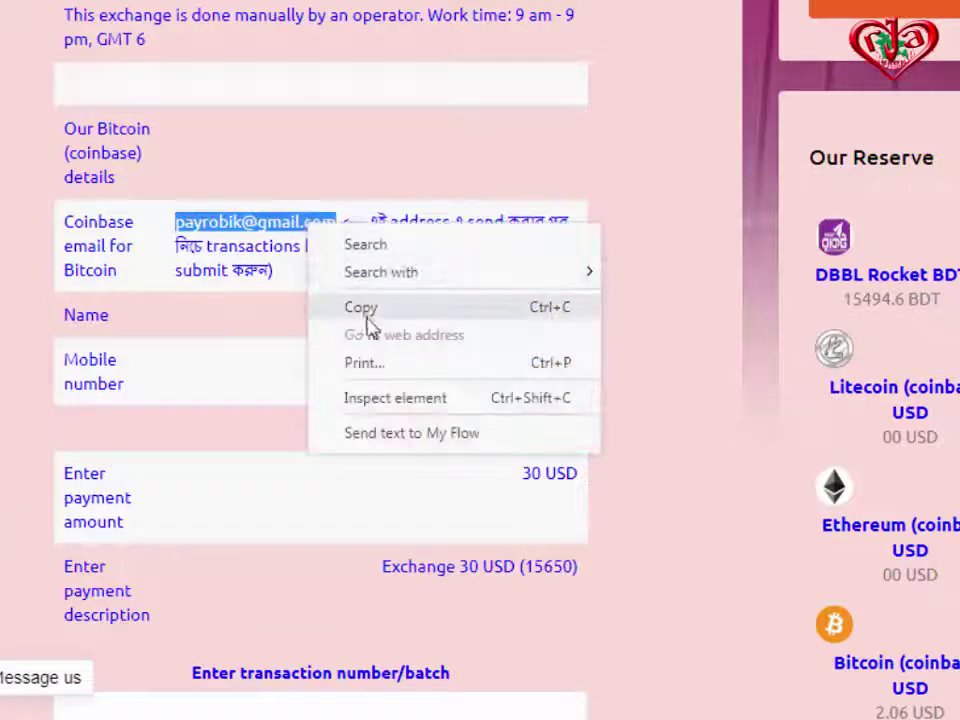
{"action": "left_click", "coordinate": [368, 318]}
{"action": "scroll", "coordinate": [313, 612], "scroll_direction": "down", "scroll_amount": 2}
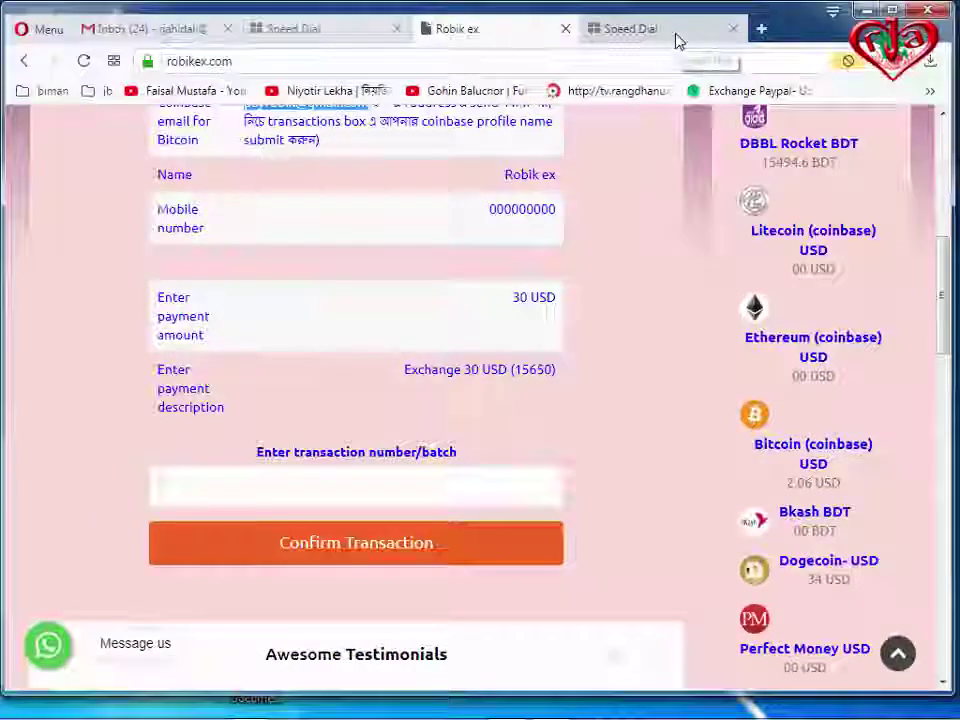
- Load coinbase.com in a new tab and browse the BDT 2,792.91 portfolio dashboard
{"action": "left_click", "coordinate": [677, 35]}
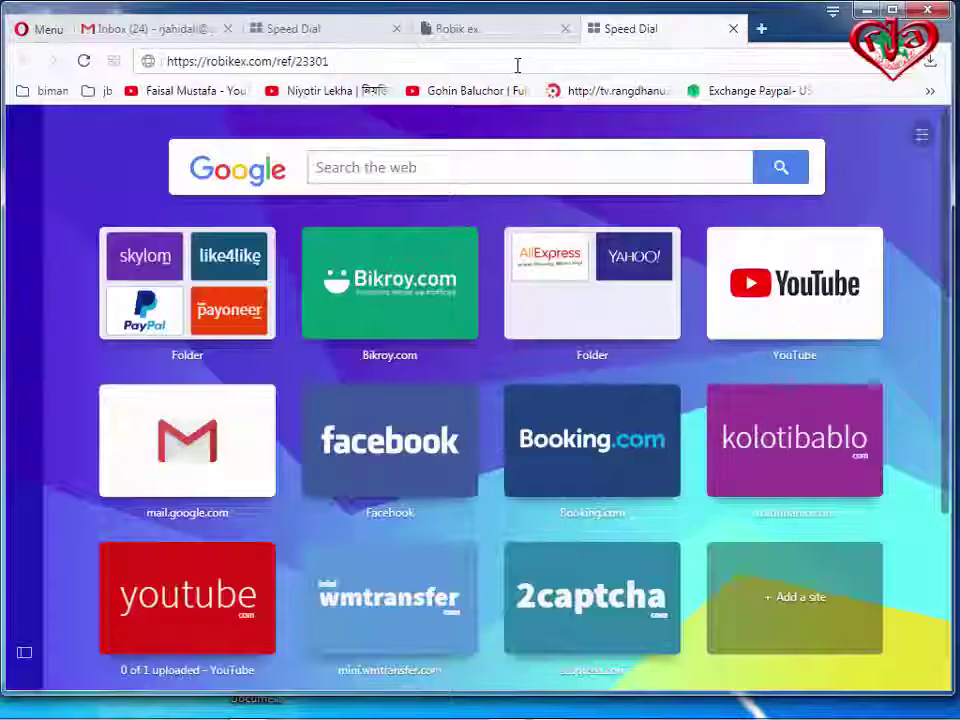
{"action": "left_click", "coordinate": [762, 30]}
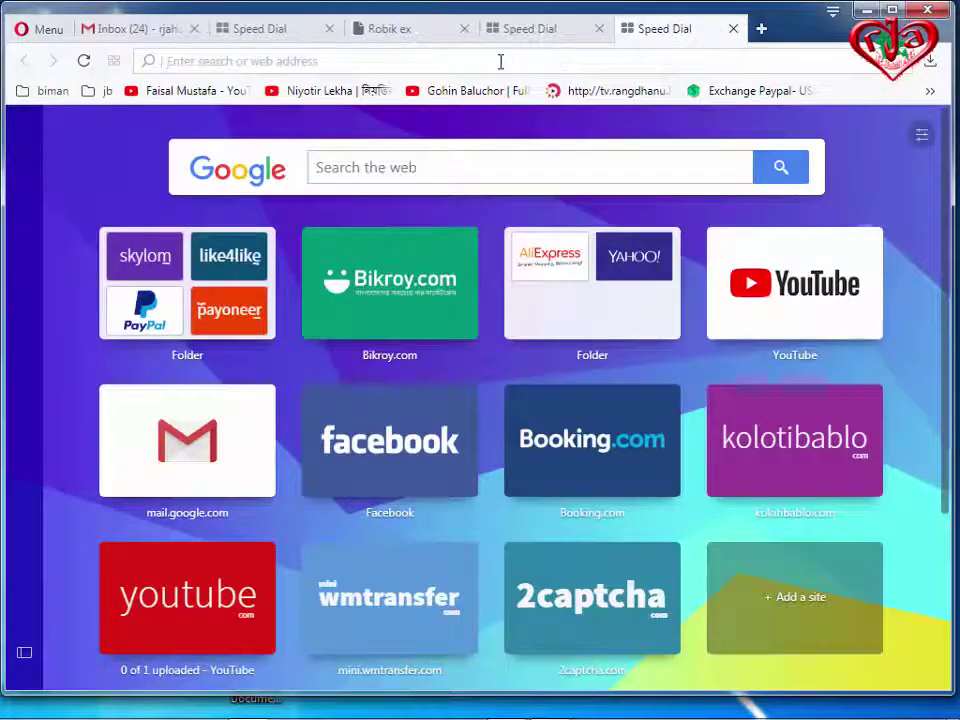
{"action": "type", "text": "coinbase.com"}
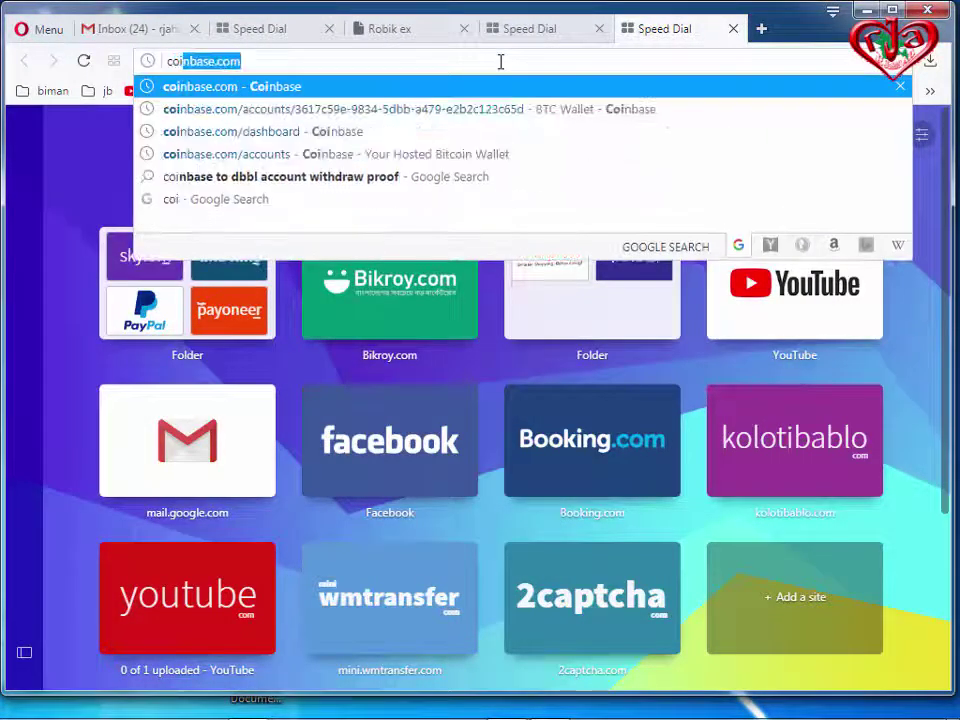
{"action": "key", "text": "Return"}
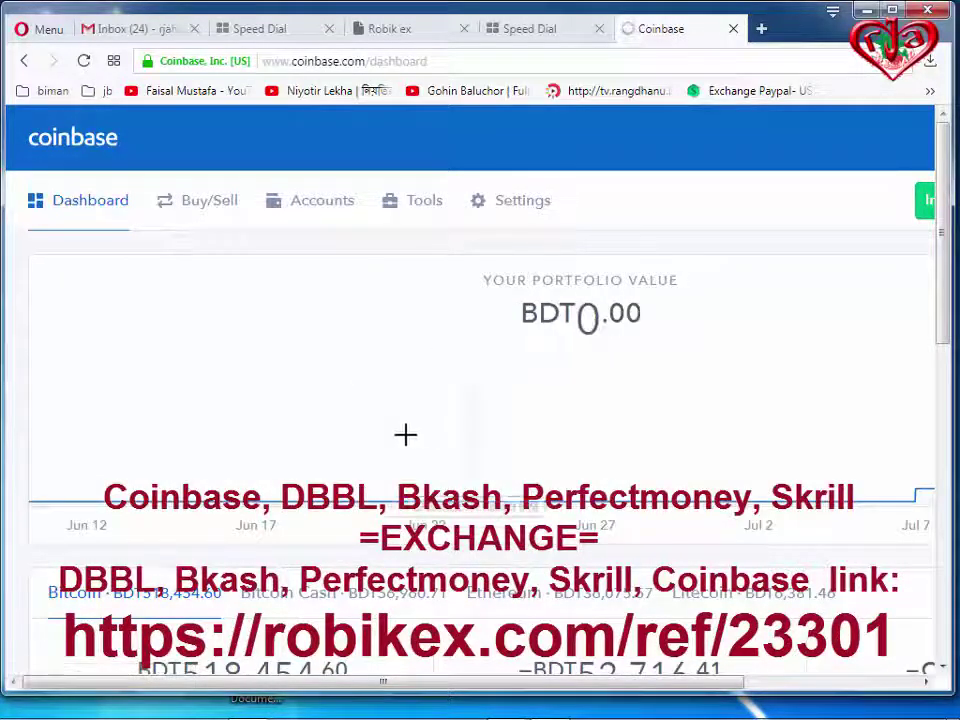
{"action": "scroll", "coordinate": [437, 443], "scroll_direction": "down", "scroll_amount": 3}
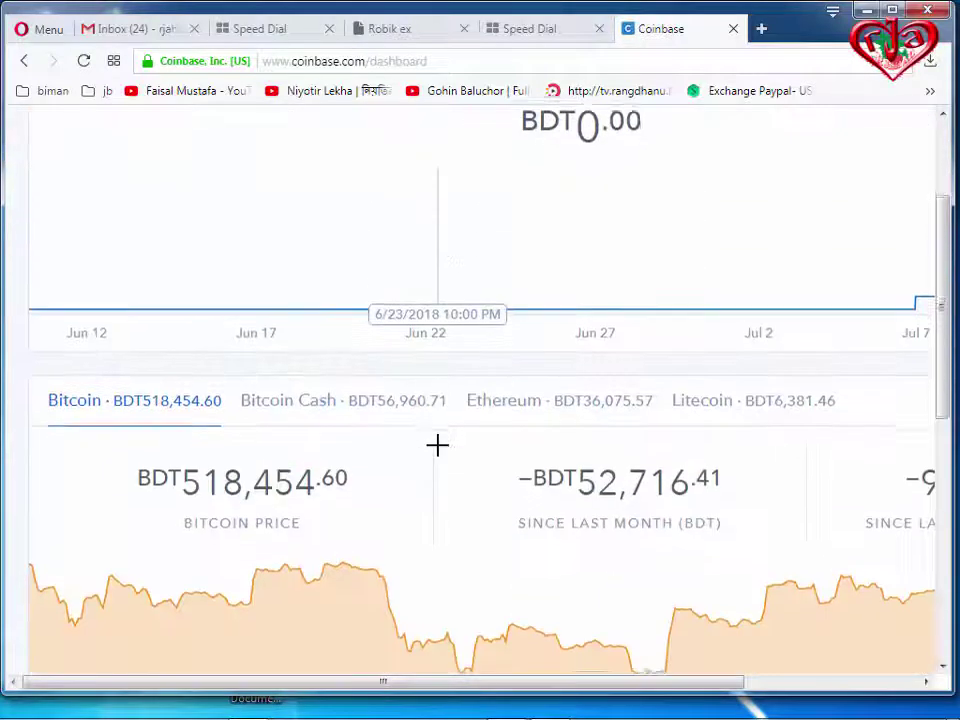
{"action": "scroll", "coordinate": [503, 449], "scroll_direction": "down", "scroll_amount": 3}
{"action": "scroll", "coordinate": [428, 435], "scroll_direction": "down", "scroll_amount": 2}
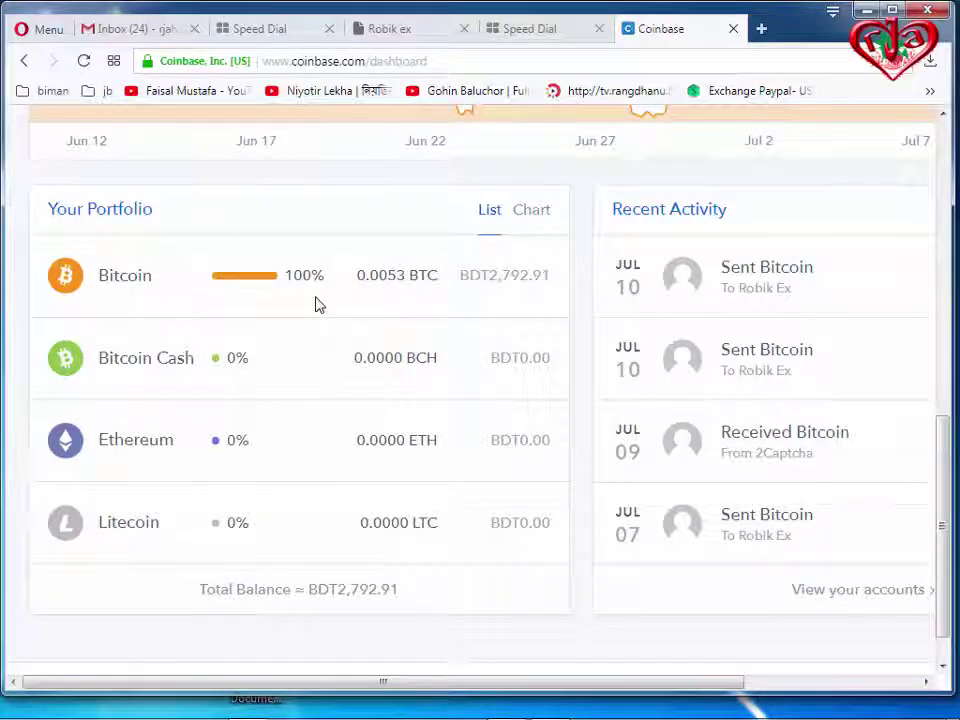
{"action": "scroll", "coordinate": [726, 602], "scroll_direction": "down", "scroll_amount": 1}
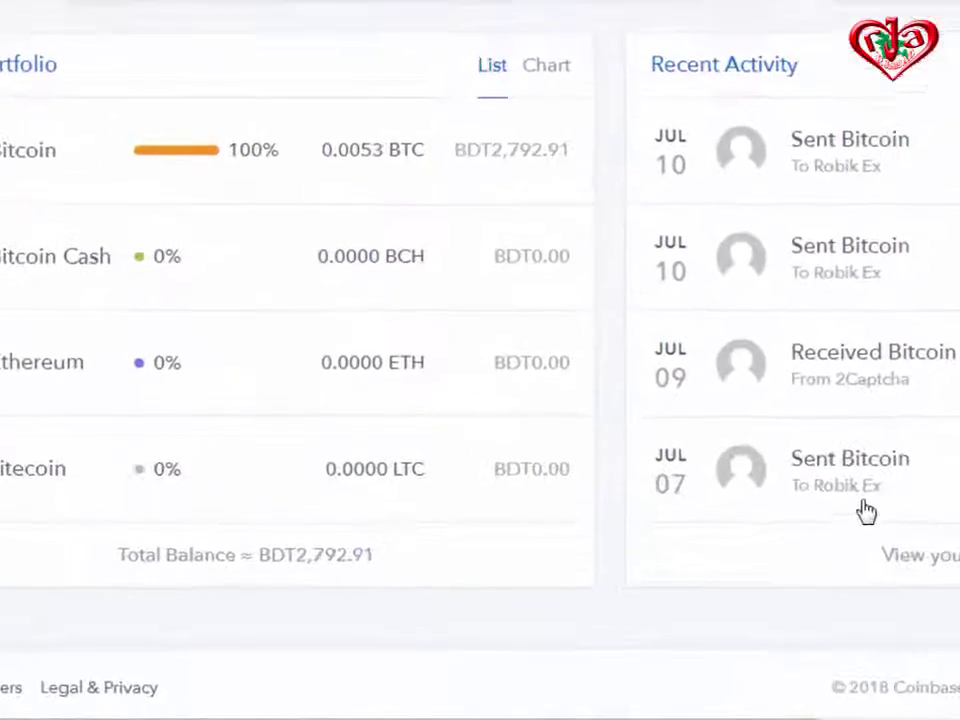
{"action": "scroll", "coordinate": [338, 482], "scroll_direction": "up", "scroll_amount": 3}
{"action": "scroll", "coordinate": [338, 482], "scroll_direction": "up", "scroll_amount": 3}
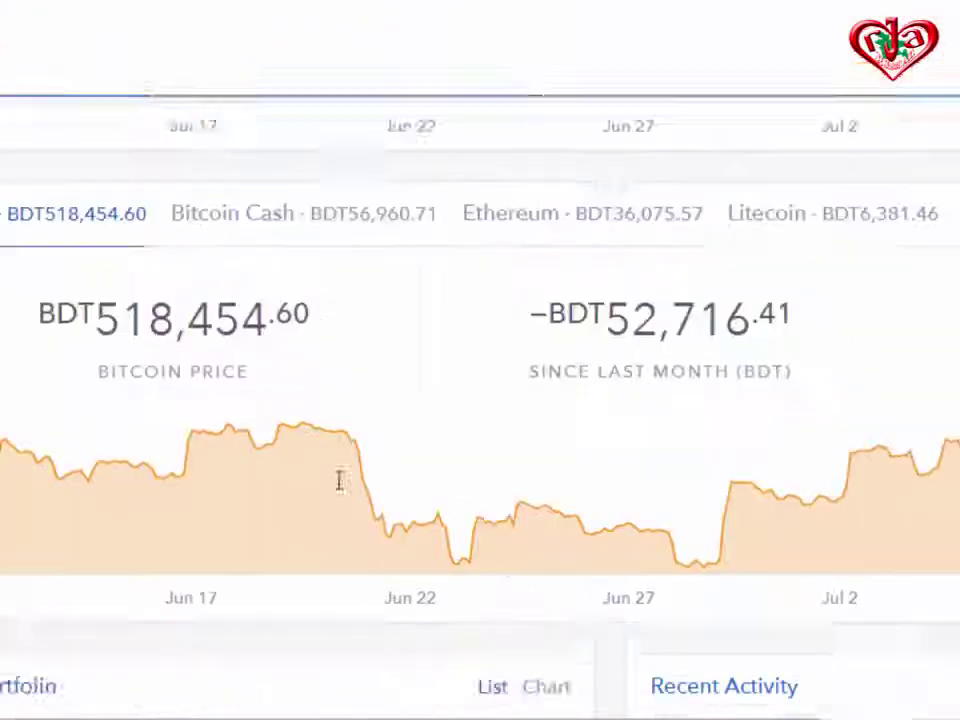
{"action": "scroll", "coordinate": [338, 482], "scroll_direction": "up", "scroll_amount": 3}
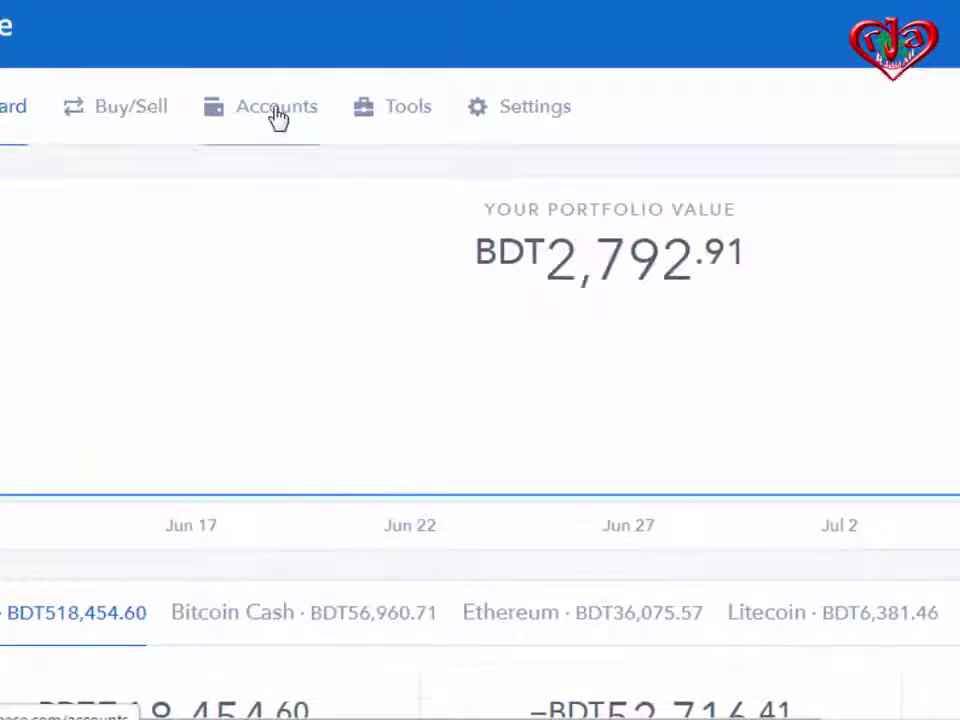
- Go to Accounts and start a Bitcoin send from the BTC Wallet
{"action": "left_click", "coordinate": [276, 117]}
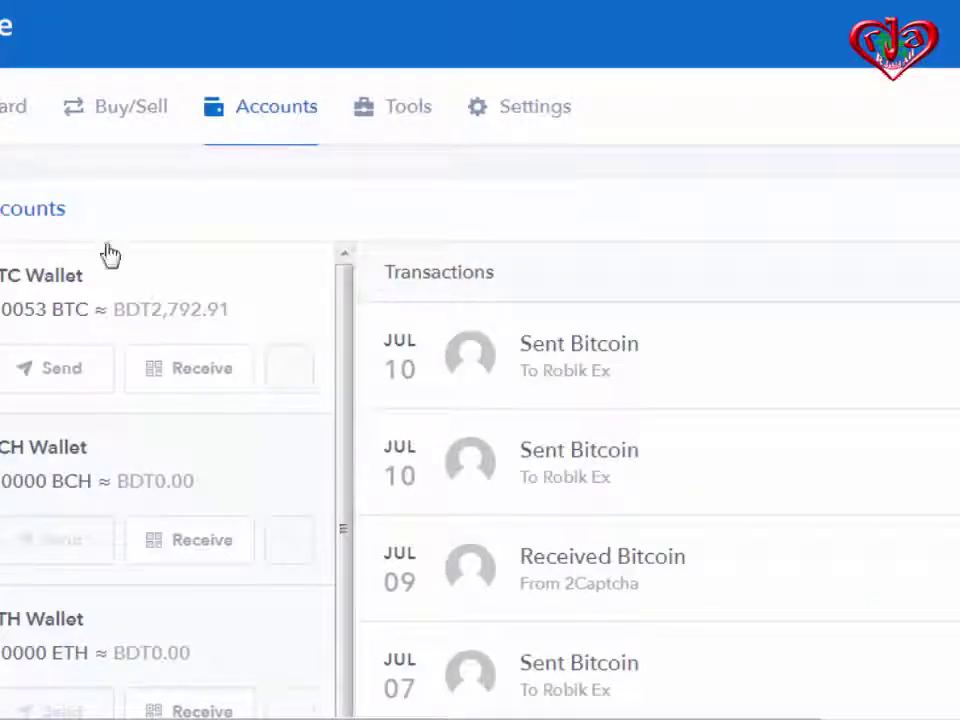
{"action": "scroll", "coordinate": [215, 300], "scroll_direction": "down", "scroll_amount": 1}
{"action": "scroll", "coordinate": [113, 379], "scroll_direction": "down", "scroll_amount": 1}
{"action": "scroll", "coordinate": [103, 392], "scroll_direction": "up", "scroll_amount": 2}
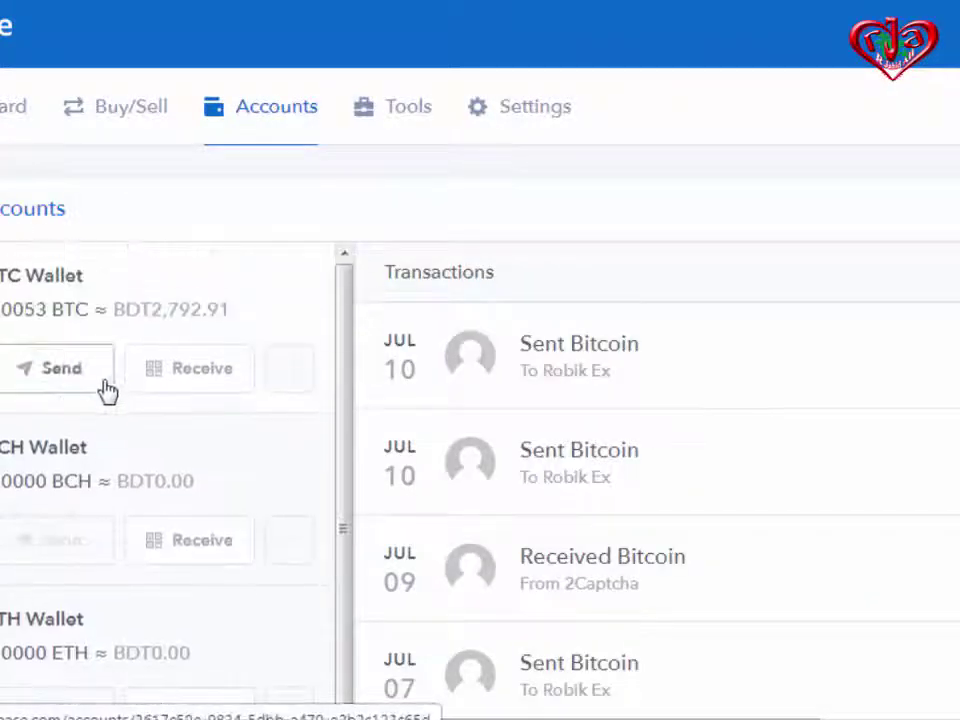
{"action": "left_click", "coordinate": [62, 387]}
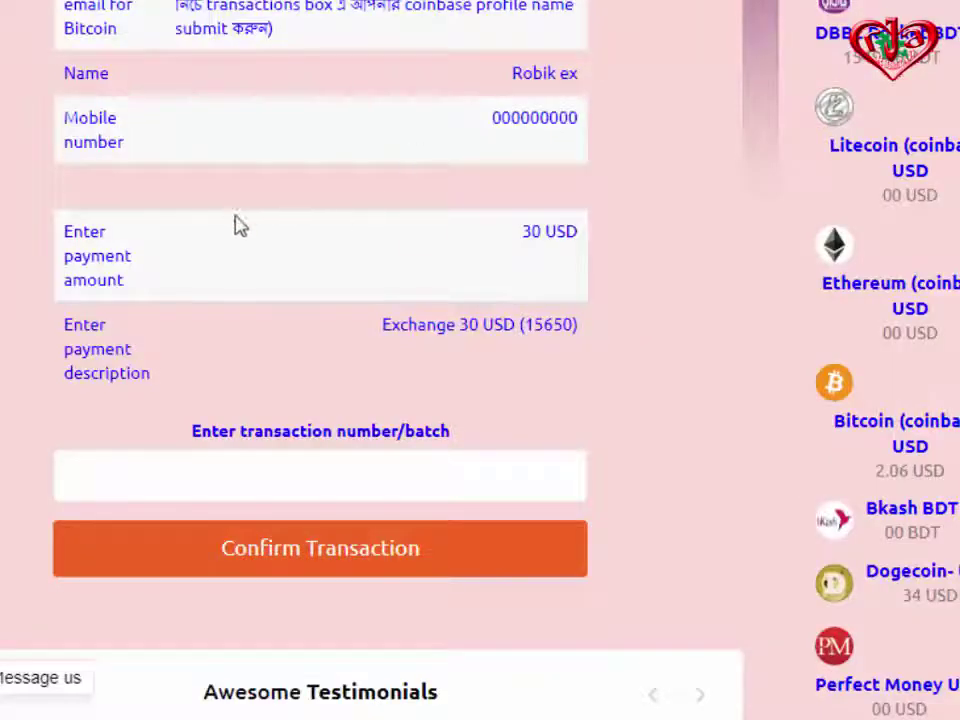
{"action": "scroll", "coordinate": [240, 225], "scroll_direction": "up", "scroll_amount": 1}
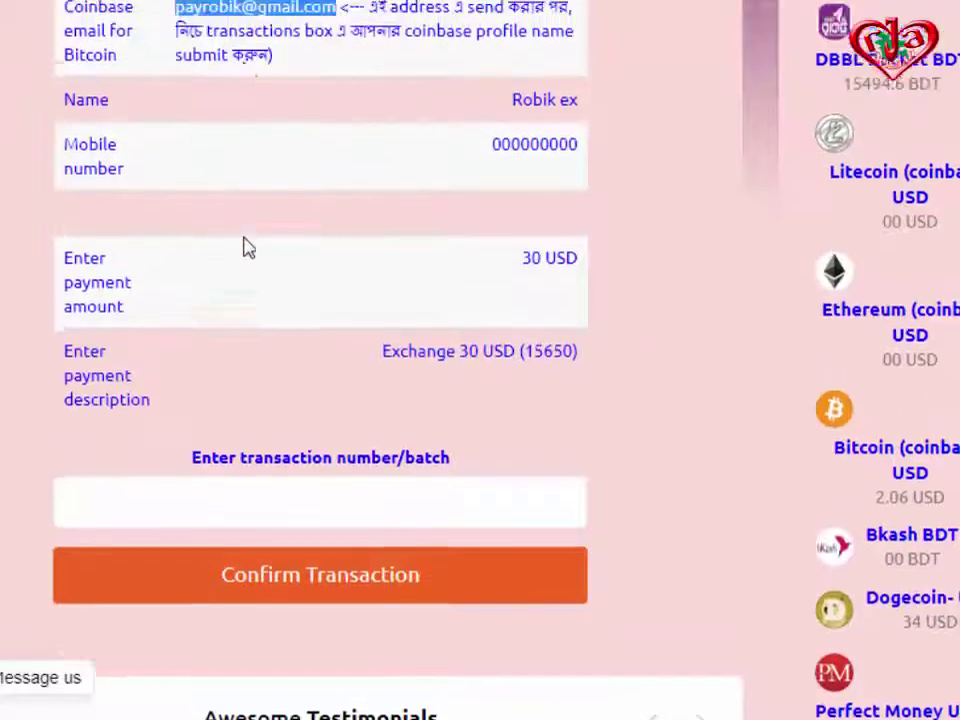
{"action": "scroll", "coordinate": [245, 240], "scroll_direction": "up", "scroll_amount": 2}
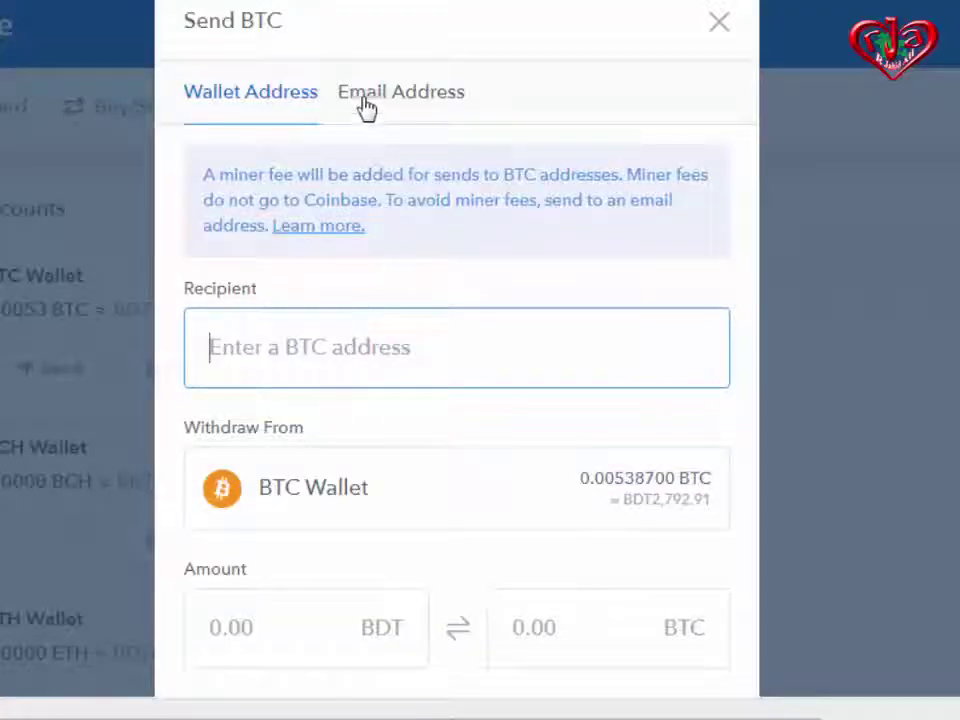
- Paste the exchange's email as the recipient and focus the BTC amount field
{"action": "left_click", "coordinate": [362, 104]}
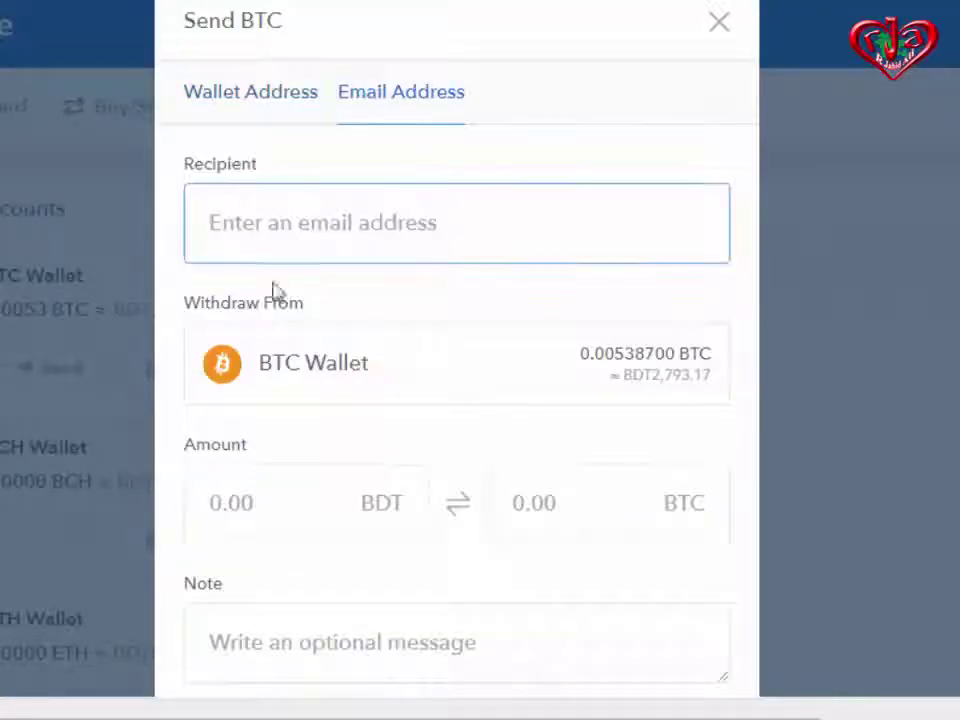
{"action": "right_click", "coordinate": [264, 224]}
{"action": "left_click", "coordinate": [330, 369]}
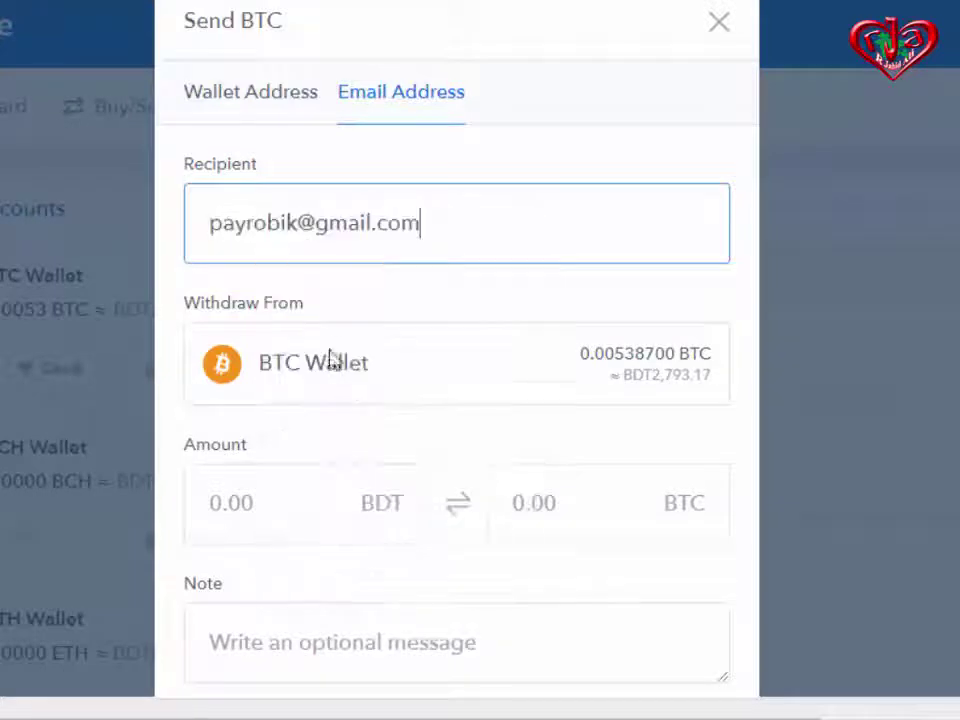
{"action": "scroll", "coordinate": [446, 326], "scroll_direction": "down", "scroll_amount": 2}
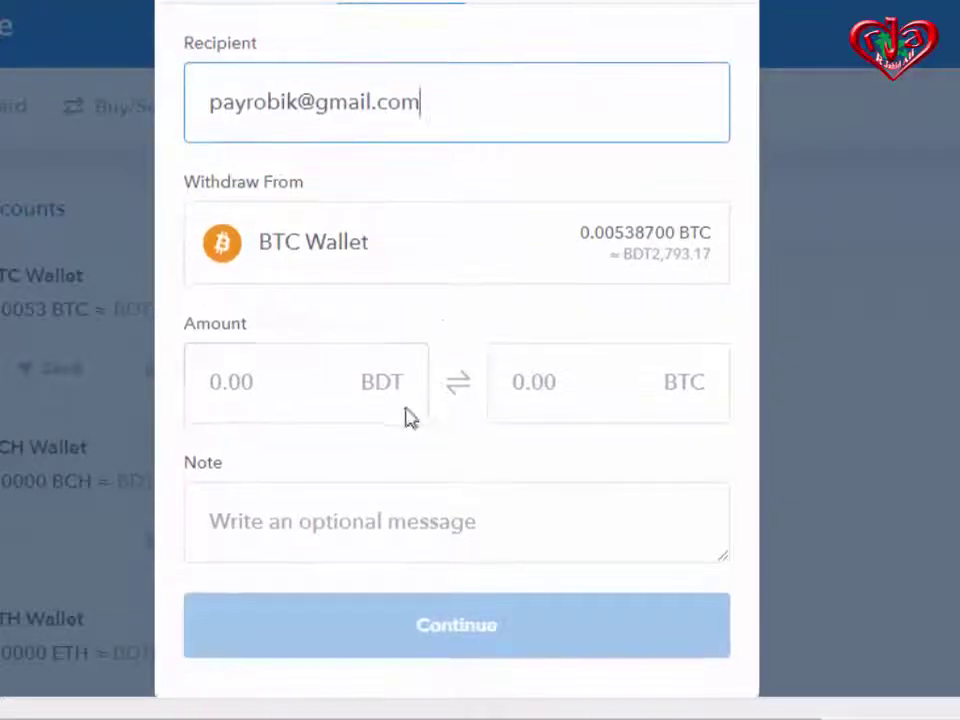
{"action": "left_click", "coordinate": [555, 384]}
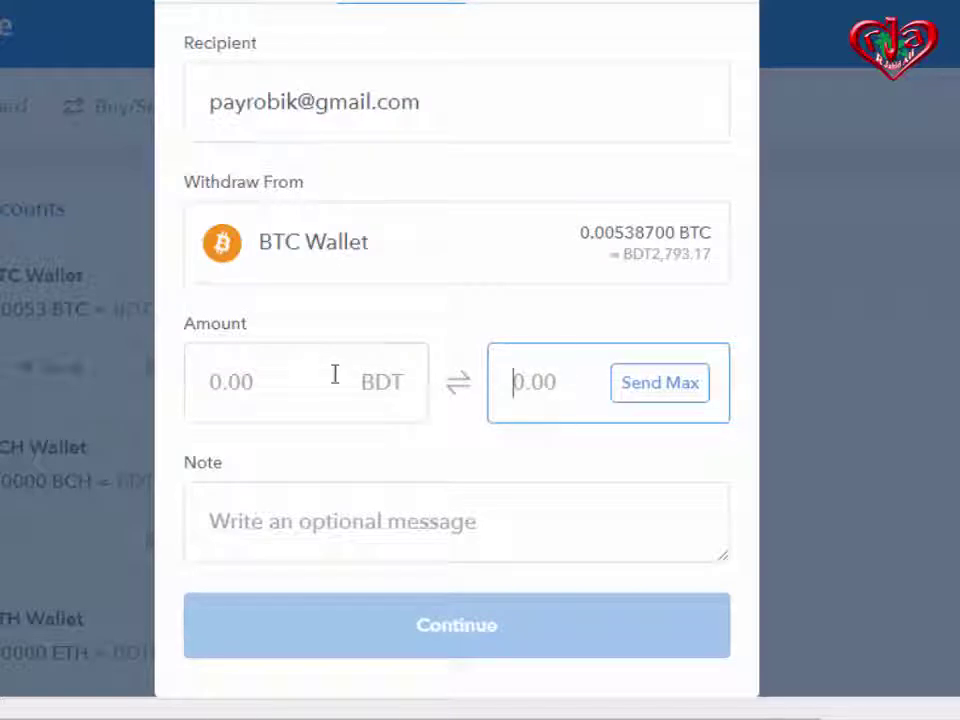
{"action": "left_click", "coordinate": [289, 386]}
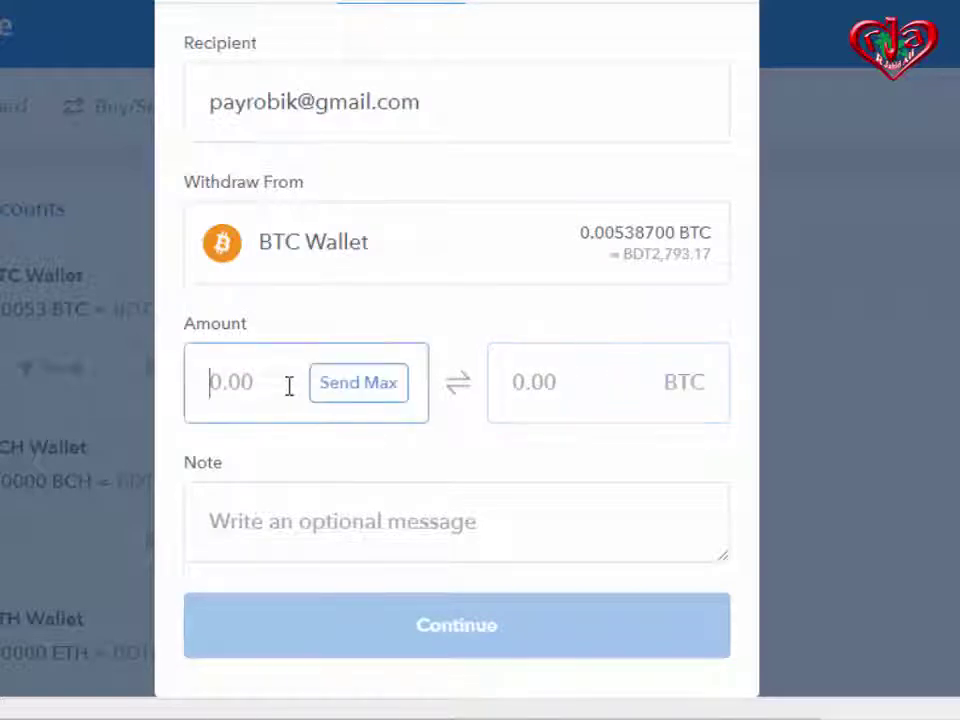
{"action": "left_click", "coordinate": [566, 385]}
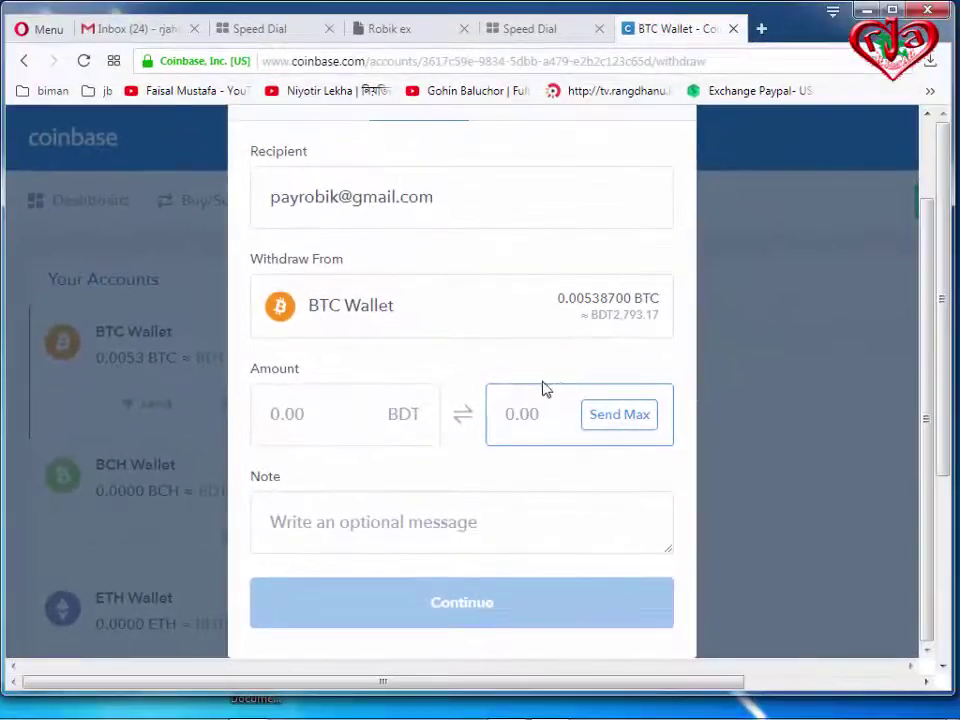
- Search Google for 'BTC=USD?' in a new tab to get the Bitcoin converter
{"action": "left_click", "coordinate": [760, 30]}
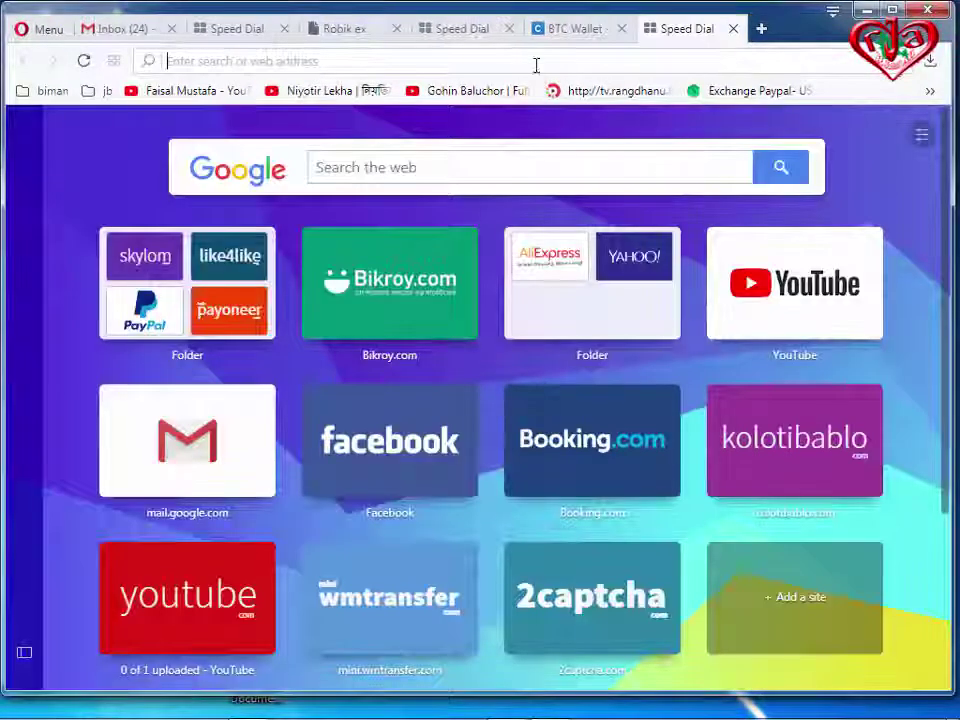
{"action": "type", "text": "U"}
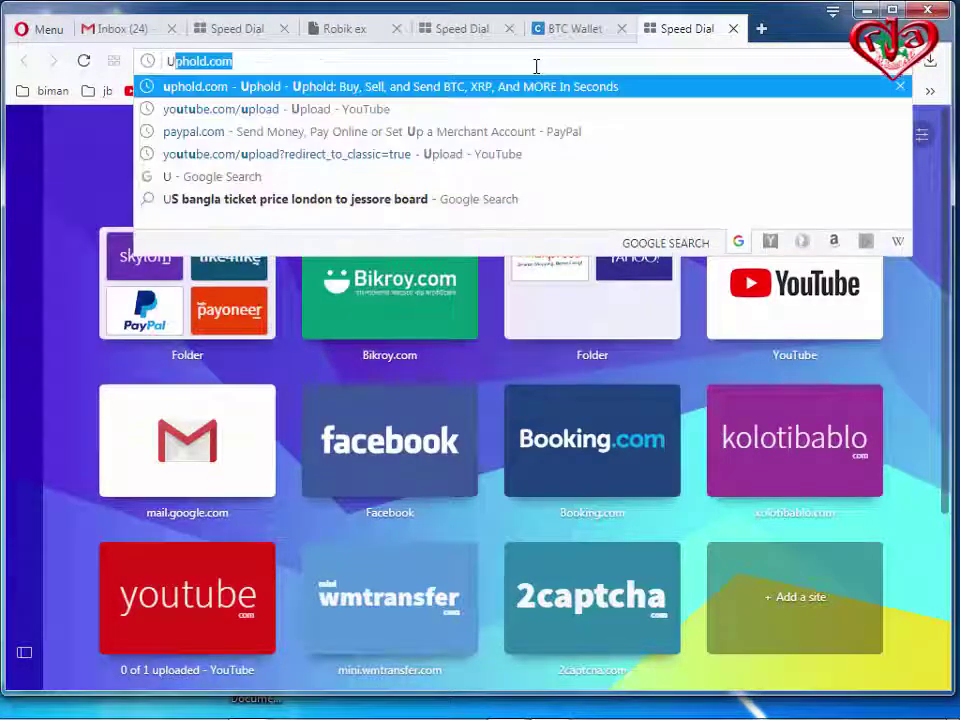
{"action": "type", "text": "S"}
{"action": "key", "text": "BackSpace"}
{"action": "key", "text": "BackSpace"}
{"action": "type", "text": "BTY"}
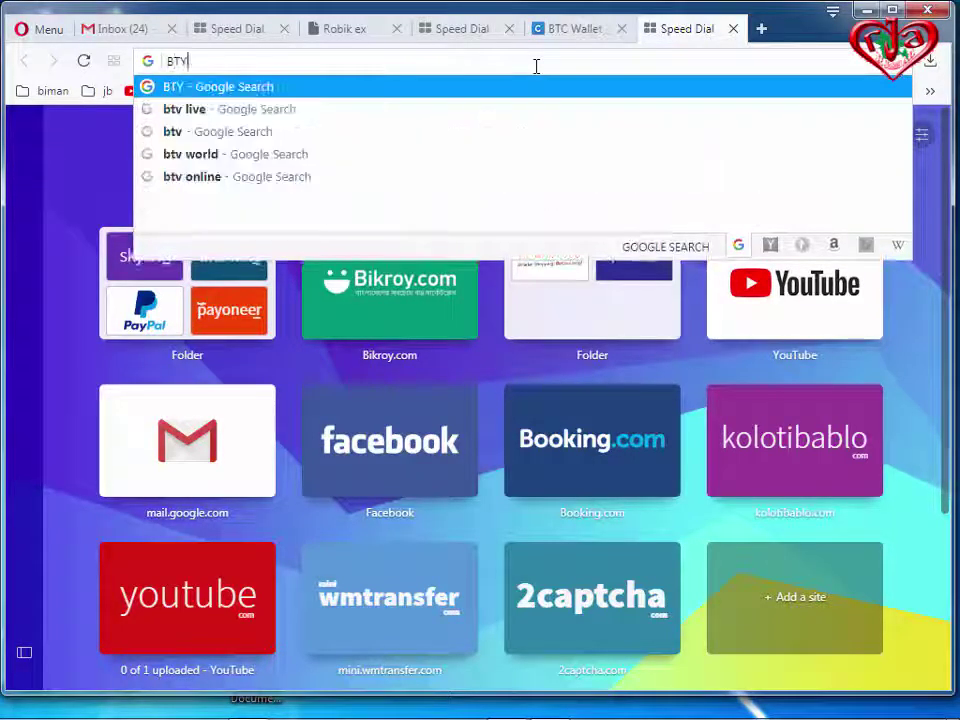
{"action": "key", "text": "BackSpace"}
{"action": "type", "text": "C="}
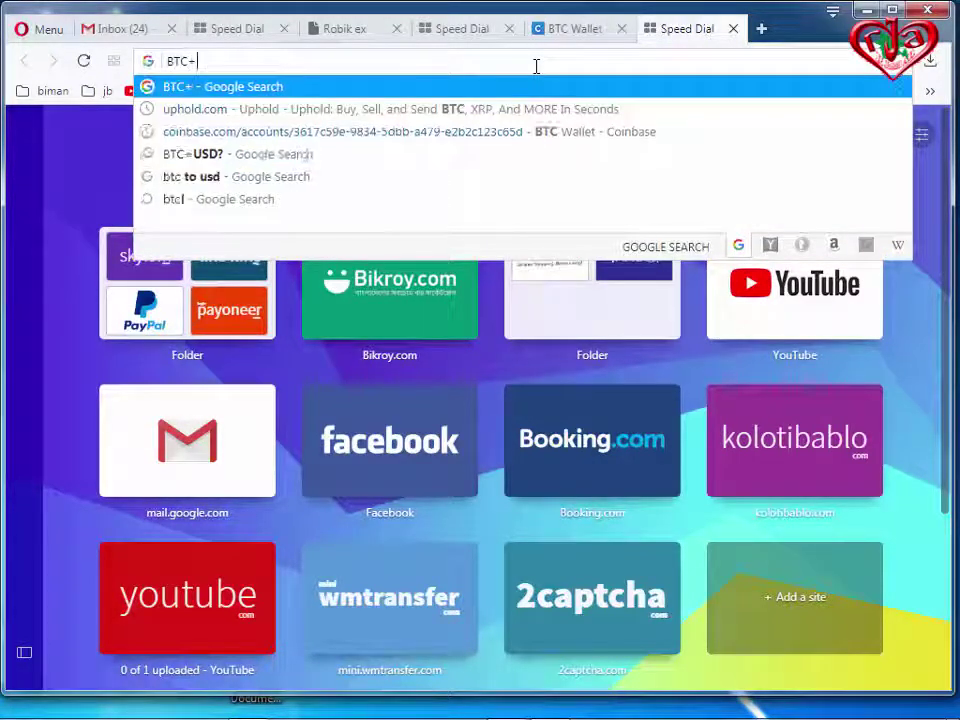
{"action": "key", "text": "BackSpace"}
{"action": "type", "text": "+"}
{"action": "key", "text": "BackSpace"}
{"action": "type", "text": "="}
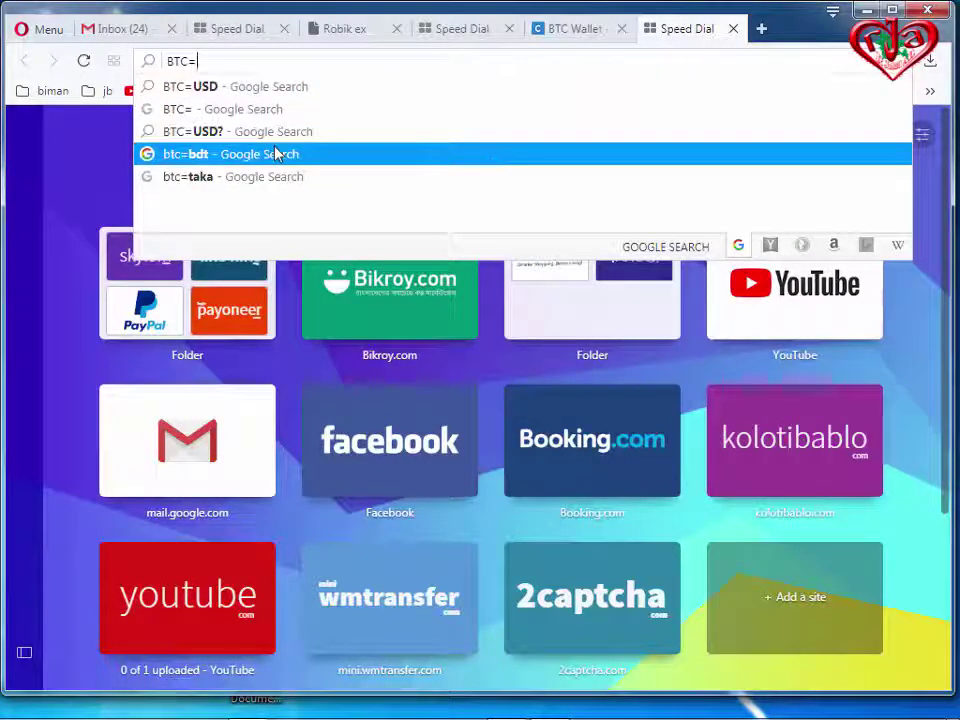
{"action": "left_click", "coordinate": [259, 131]}
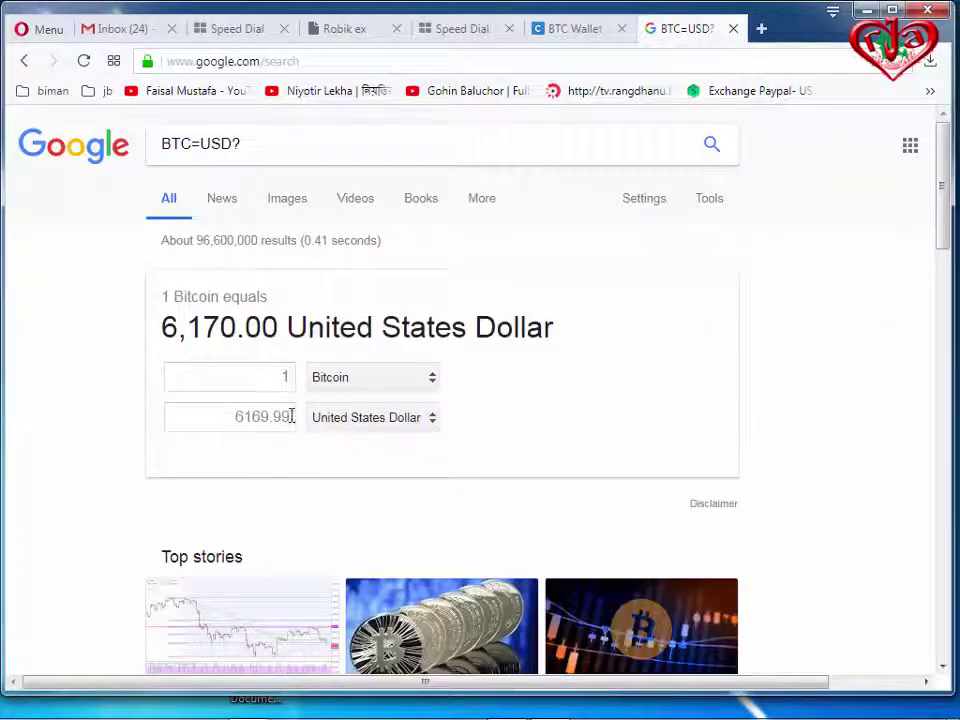
- Enter 30 USD in the converter and copy the resulting 0.0049 Bitcoin amount
{"action": "left_click", "coordinate": [286, 414]}
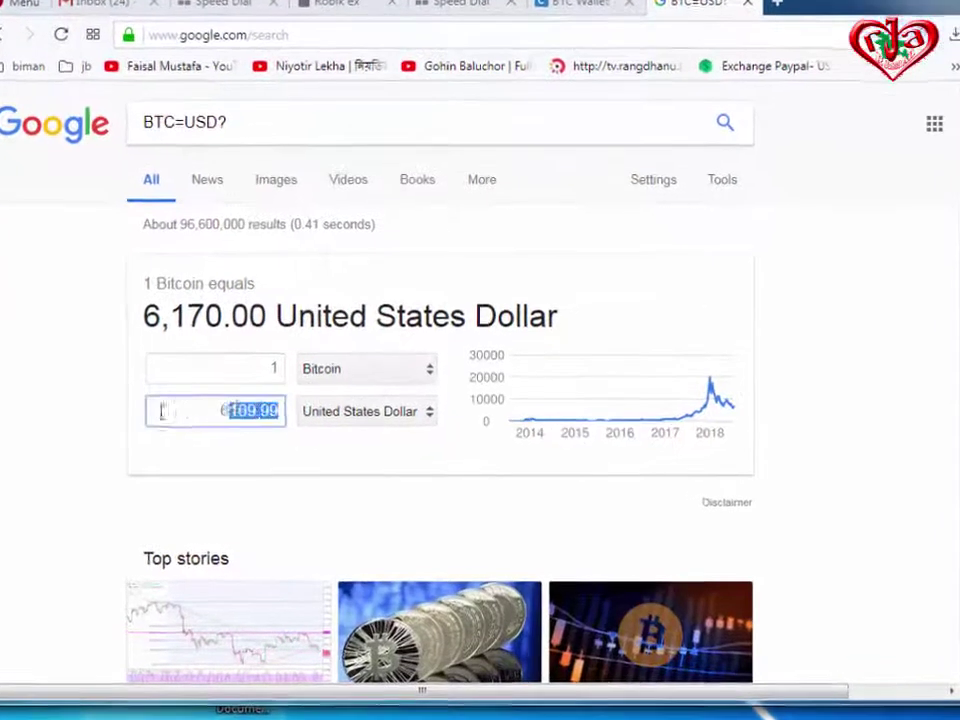
{"action": "type", "text": "30"}
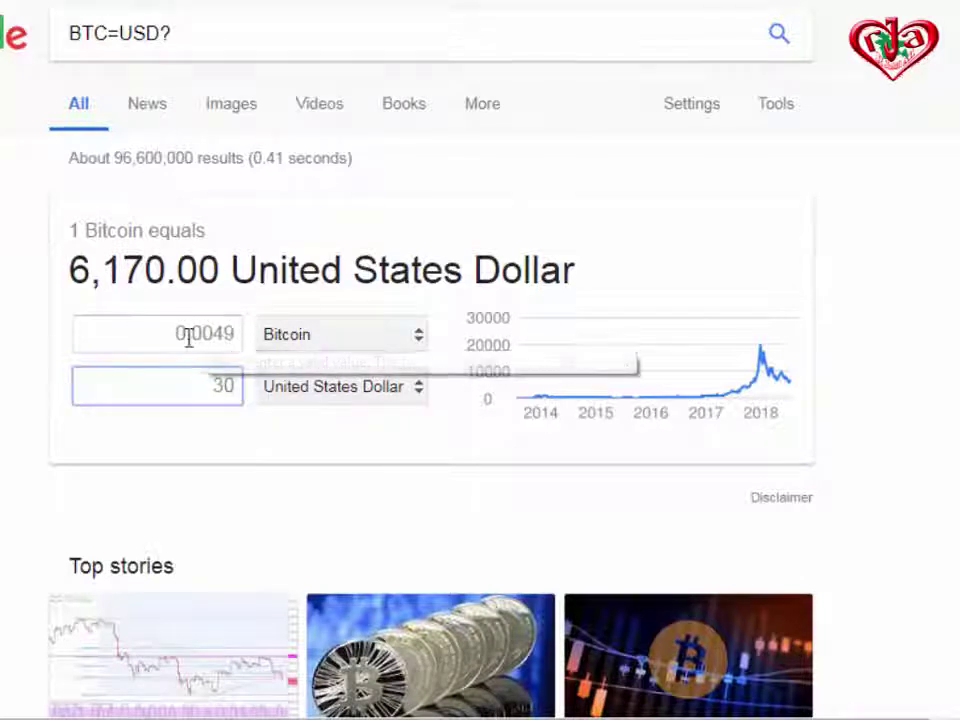
{"action": "left_click_drag", "start_coordinate": [174, 333], "coordinate": [242, 336]}
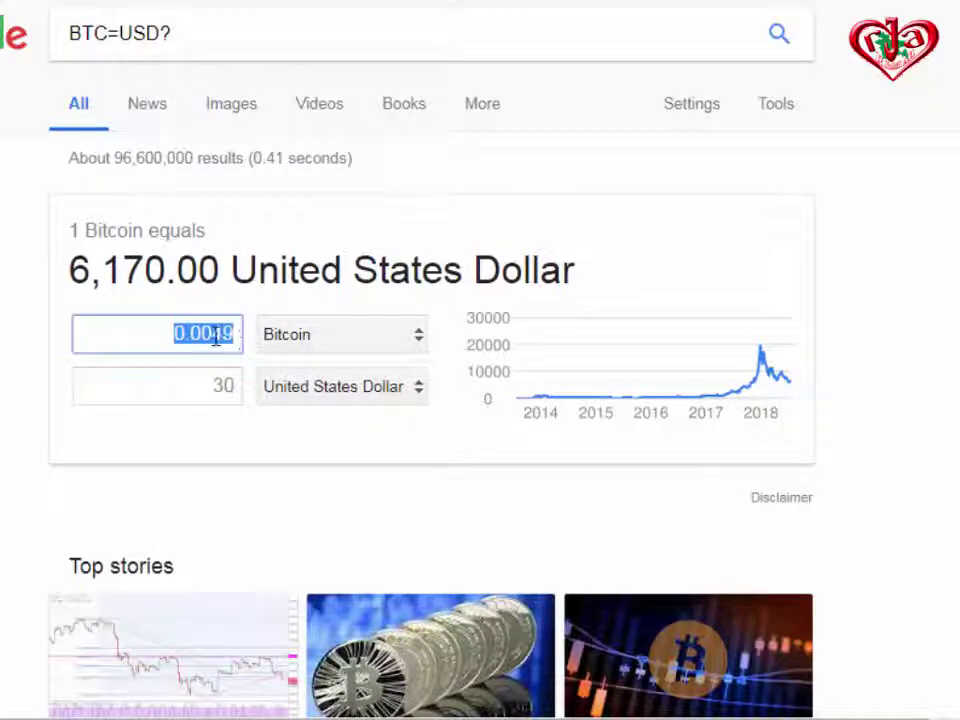
{"action": "right_click", "coordinate": [215, 341]}
{"action": "left_click", "coordinate": [280, 390]}
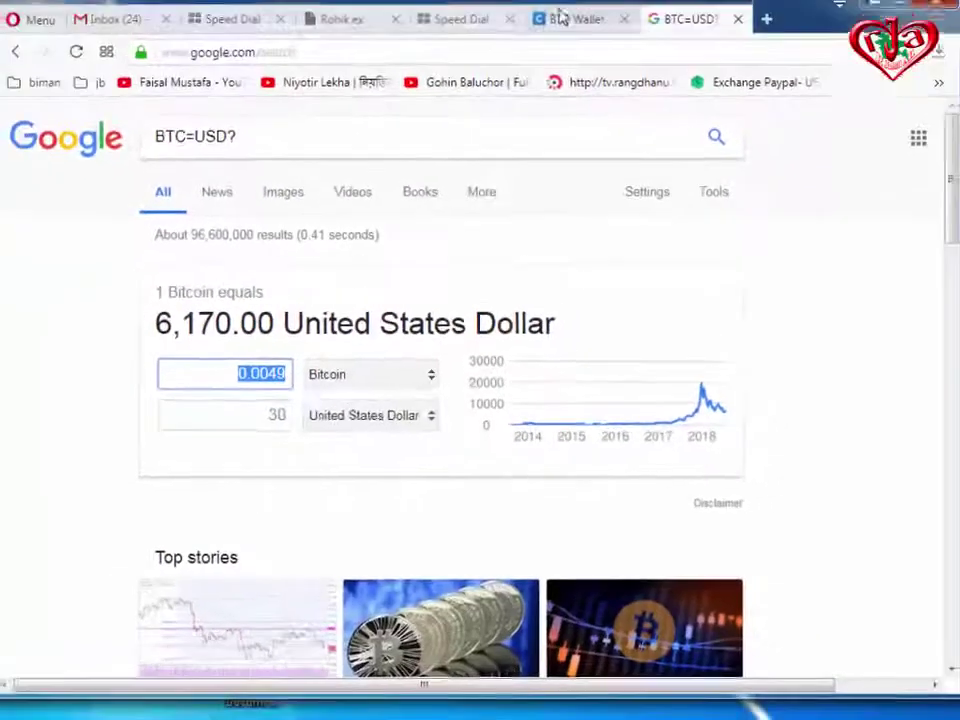
- Paste 0.0049 BTC (about 2541.23 BDT) as the Coinbase send amount and go back to Robikex
{"action": "left_click", "coordinate": [557, 38]}
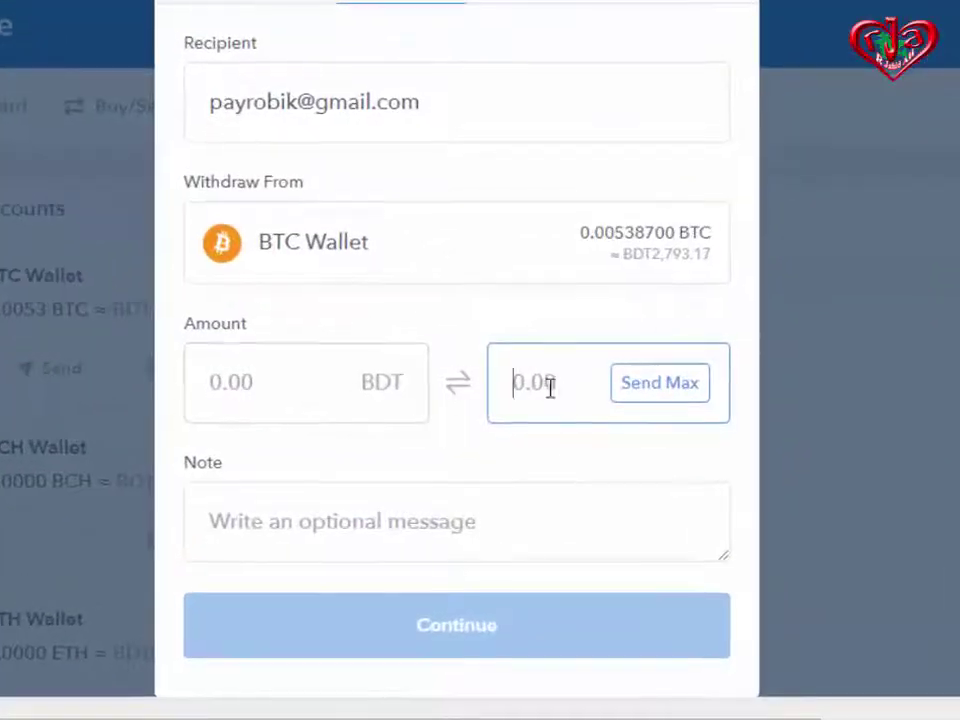
{"action": "right_click", "coordinate": [540, 390]}
{"action": "left_click", "coordinate": [617, 146]}
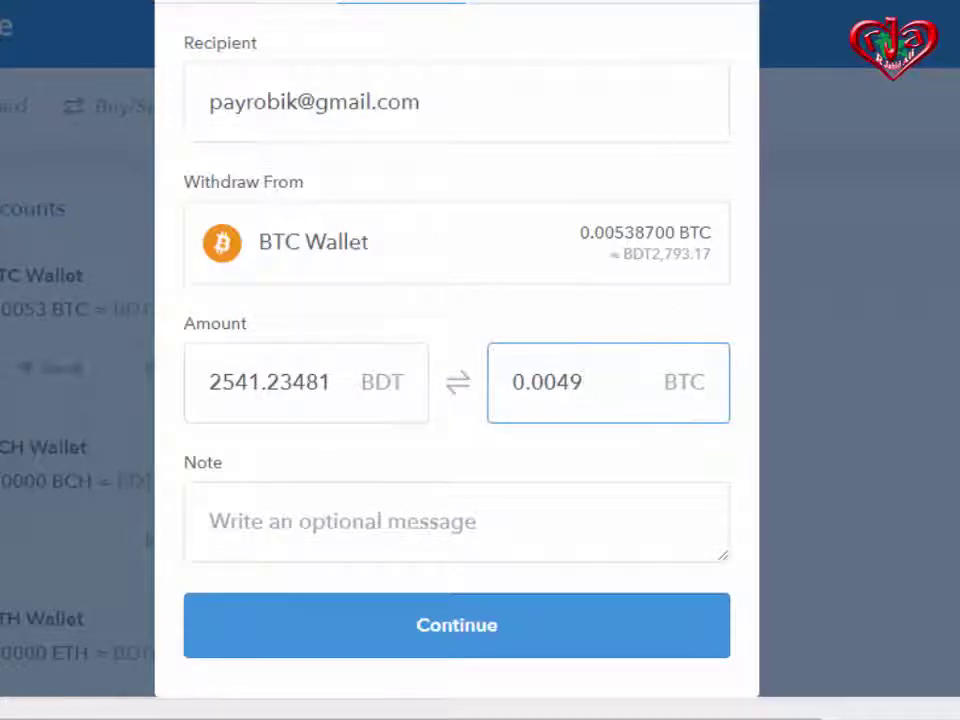
{"action": "left_click", "coordinate": [340, 30]}
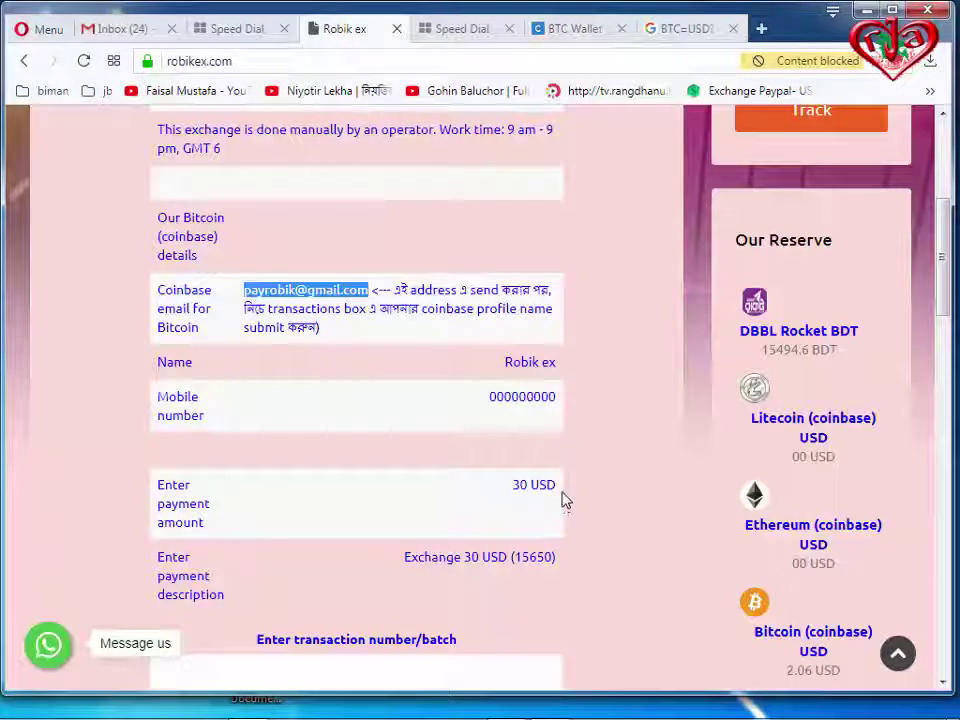
- Open the Robikex exchange page in a new tab
{"action": "scroll", "coordinate": [563, 500], "scroll_direction": "up", "scroll_amount": 3}
{"action": "scroll", "coordinate": [563, 500], "scroll_direction": "down", "scroll_amount": 1}
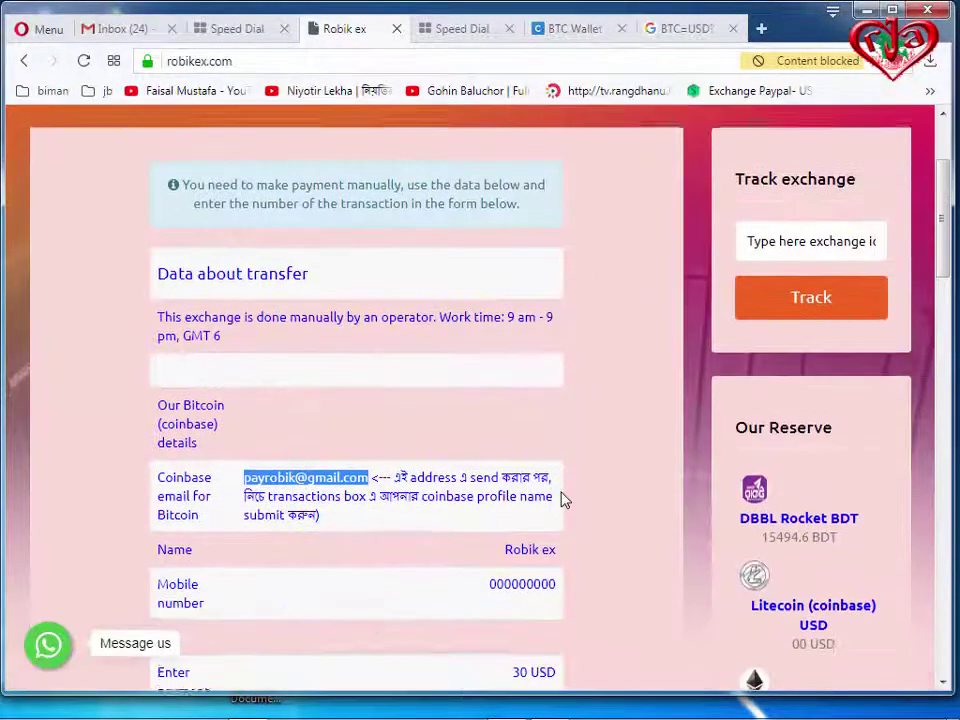
{"action": "scroll", "coordinate": [563, 500], "scroll_direction": "down", "scroll_amount": 1}
{"action": "scroll", "coordinate": [563, 500], "scroll_direction": "down", "scroll_amount": 1}
{"action": "scroll", "coordinate": [563, 500], "scroll_direction": "down", "scroll_amount": 1}
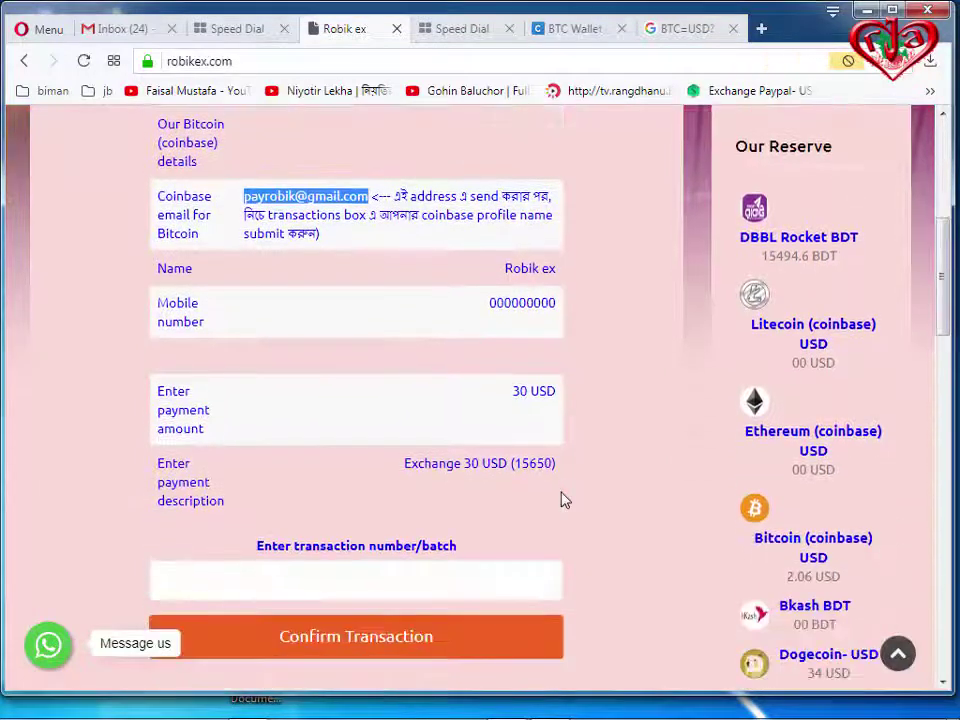
{"action": "scroll", "coordinate": [563, 500], "scroll_direction": "down", "scroll_amount": 1}
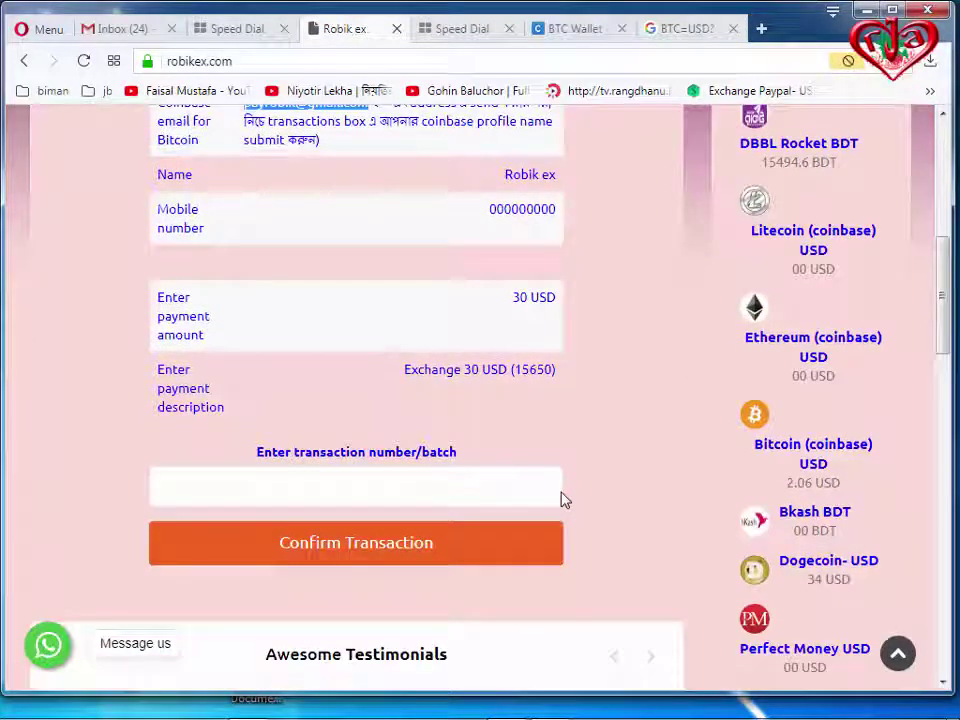
{"action": "left_click", "coordinate": [468, 373]}
{"action": "scroll", "coordinate": [480, 375], "scroll_direction": "up", "scroll_amount": 3}
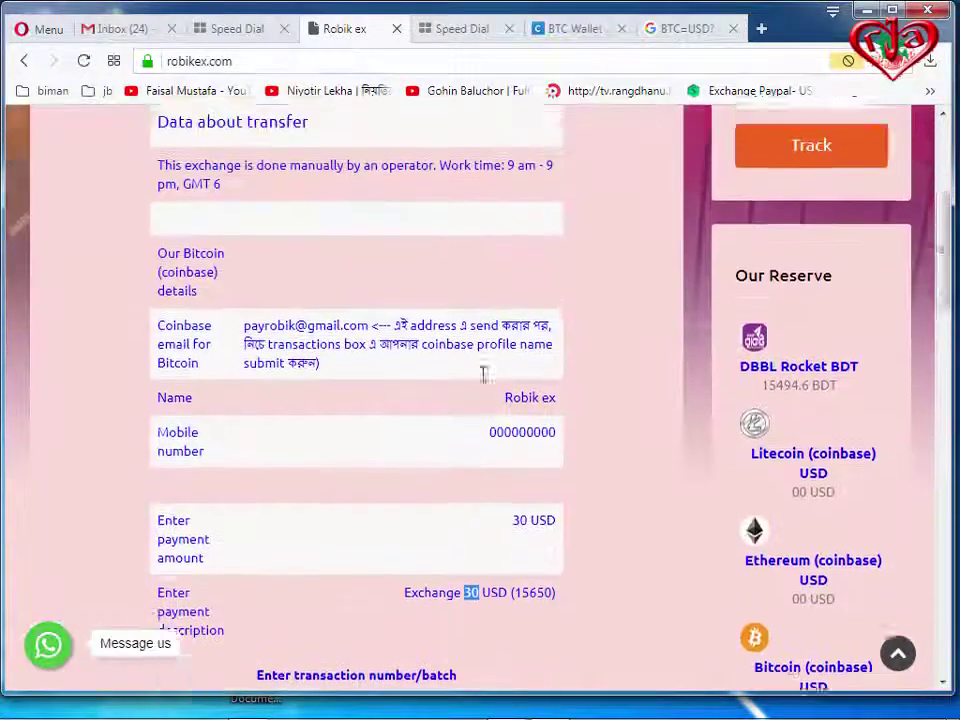
{"action": "scroll", "coordinate": [482, 377], "scroll_direction": "up", "scroll_amount": 3}
{"action": "right_click", "coordinate": [300, 143]}
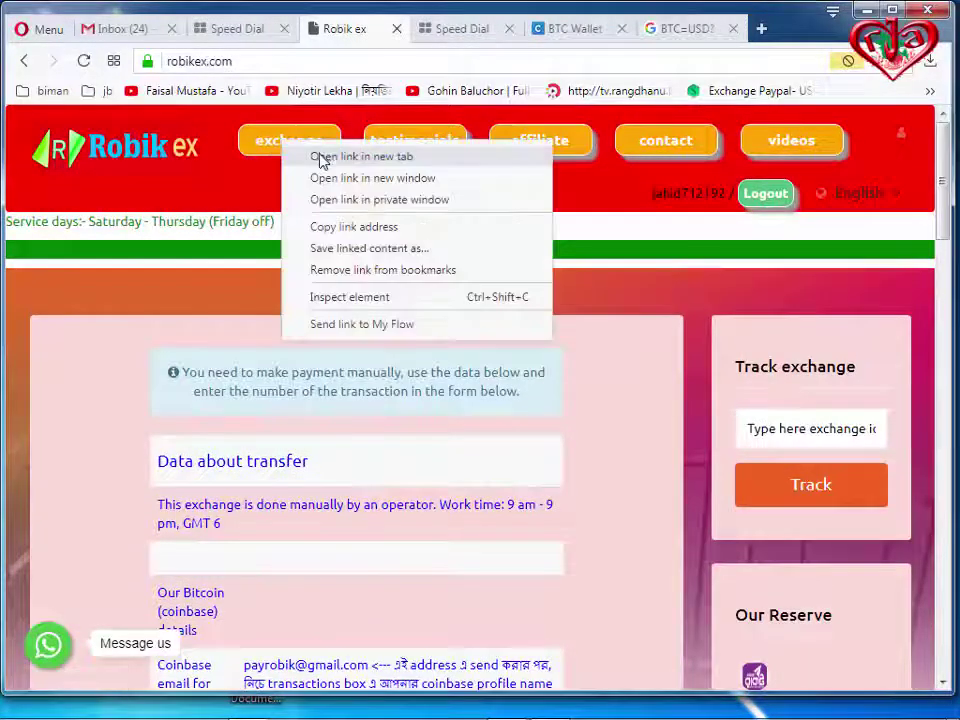
{"action": "left_click", "coordinate": [320, 156]}
{"action": "left_click", "coordinate": [405, 36]}
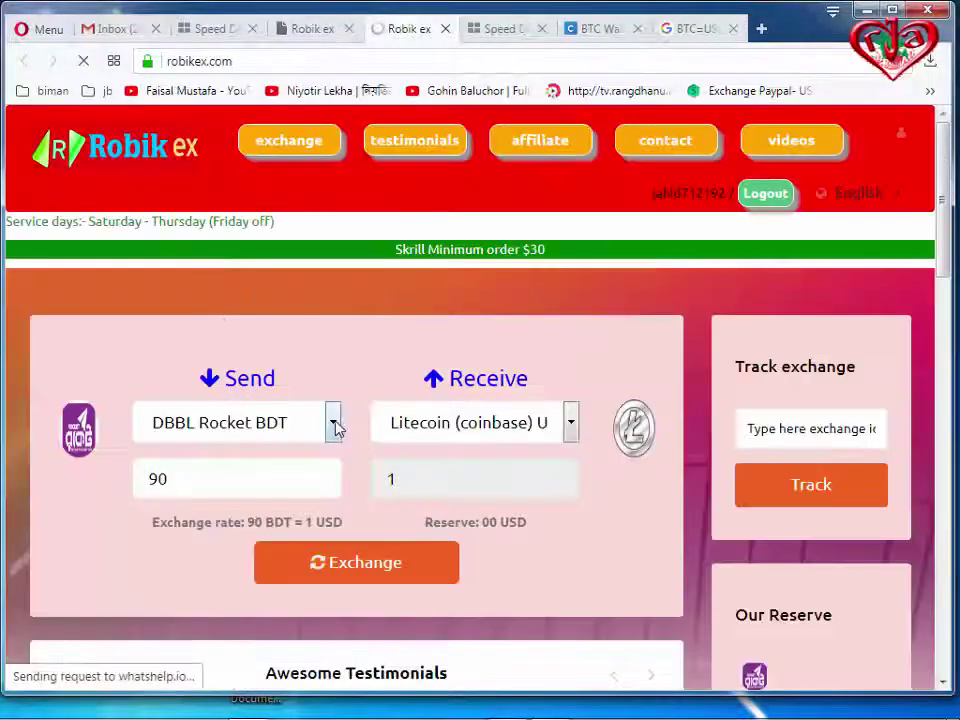
- Set up an exchange of 30 Bitcoin (coinbase) USD to DBBL Rocket BDT, receiving 2460.00
{"action": "left_click", "coordinate": [334, 425]}
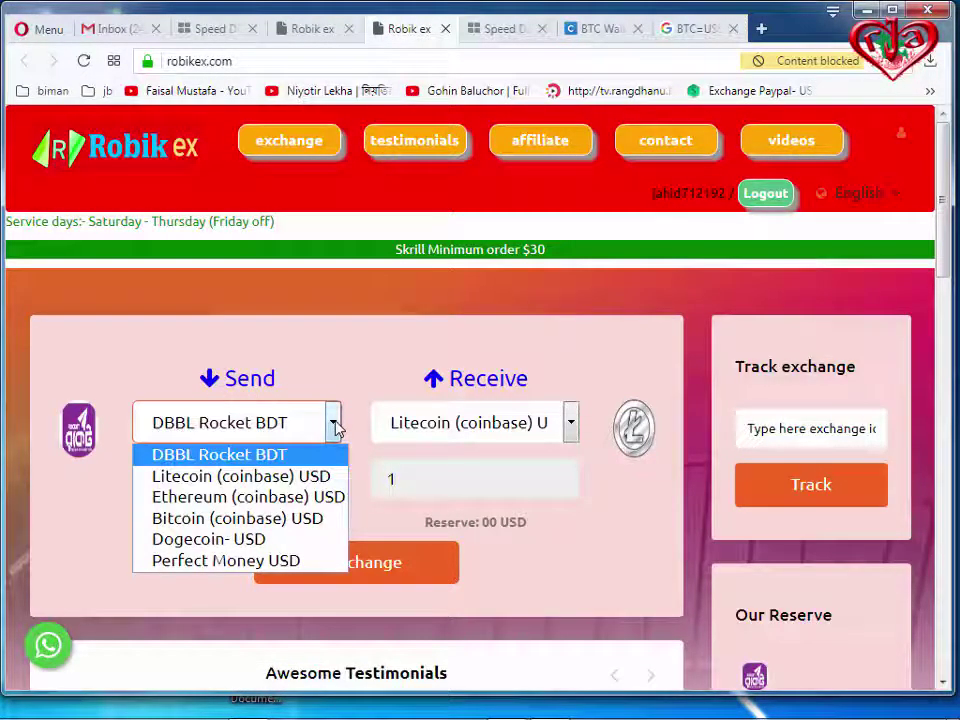
{"action": "left_click", "coordinate": [337, 428]}
{"action": "left_click", "coordinate": [333, 423]}
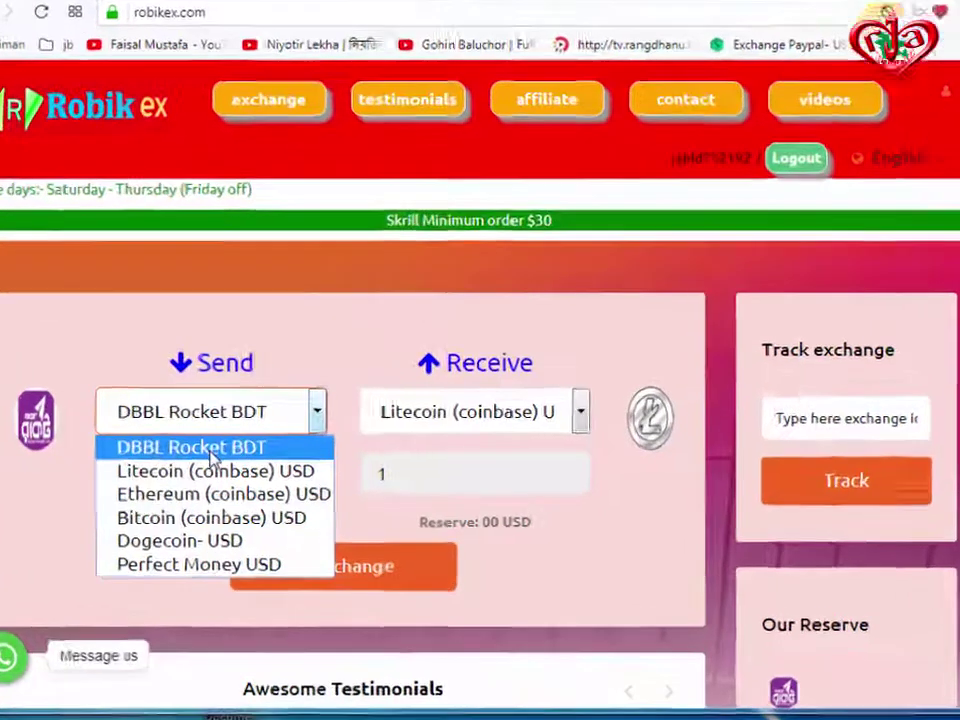
{"action": "left_click", "coordinate": [238, 458]}
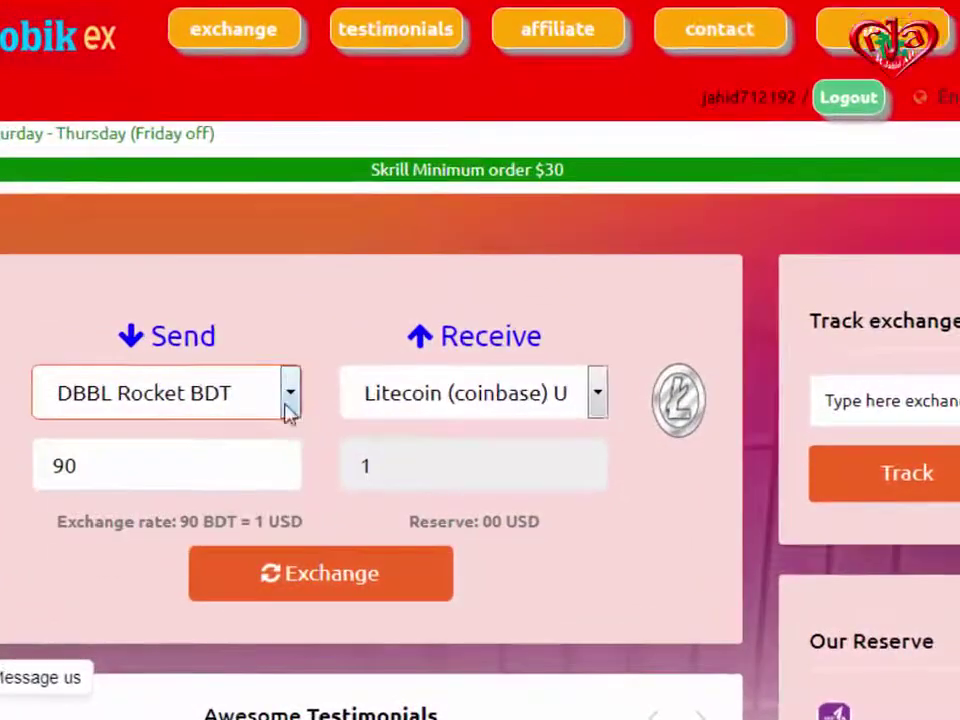
{"action": "left_click", "coordinate": [287, 405]}
{"action": "left_click", "coordinate": [215, 517]}
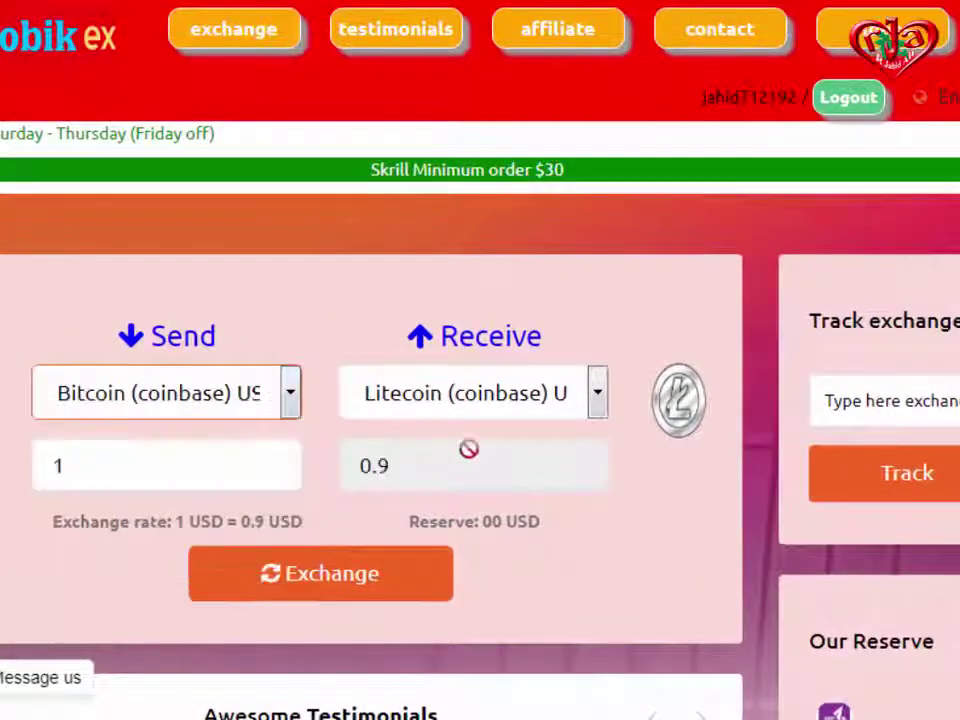
{"action": "left_click", "coordinate": [597, 393]}
{"action": "left_click", "coordinate": [502, 438]}
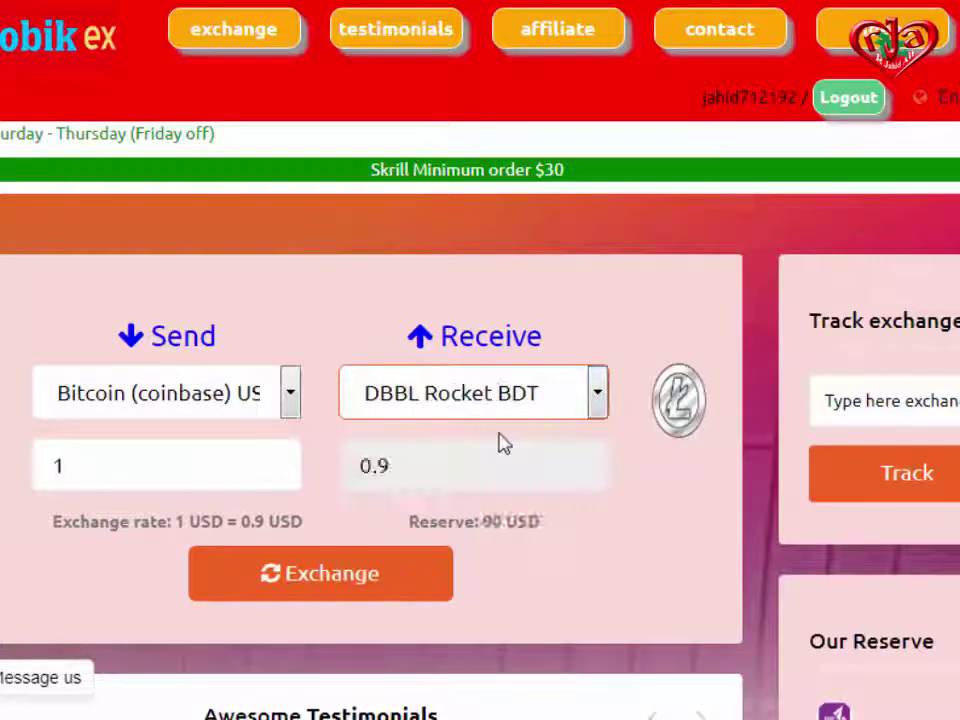
{"action": "left_click", "coordinate": [193, 466]}
{"action": "double_click", "coordinate": [57, 466]}
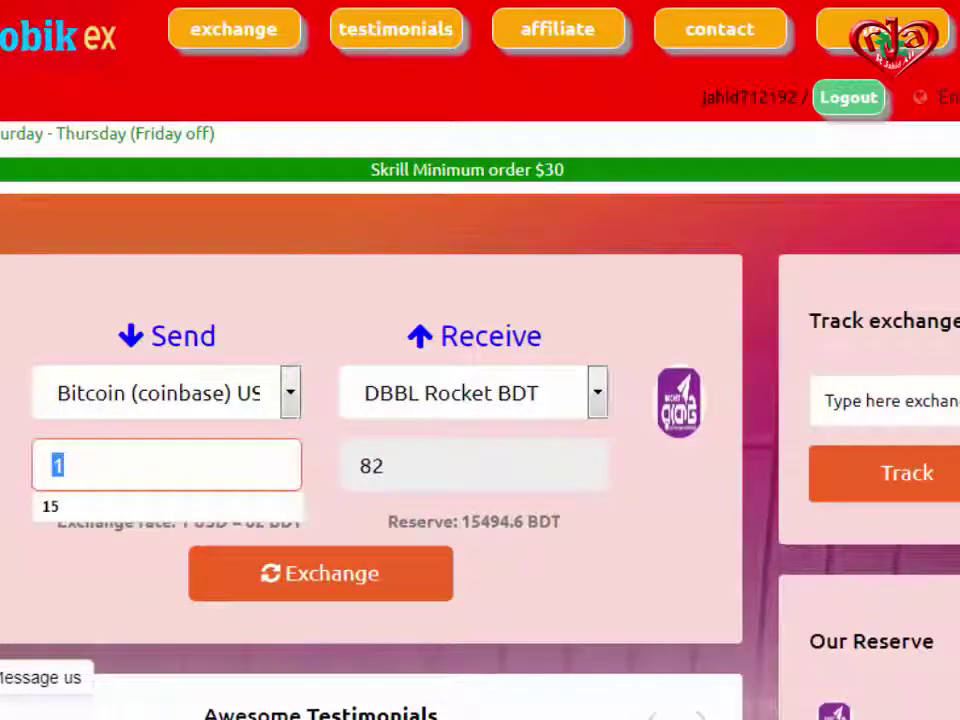
{"action": "type", "text": "30"}
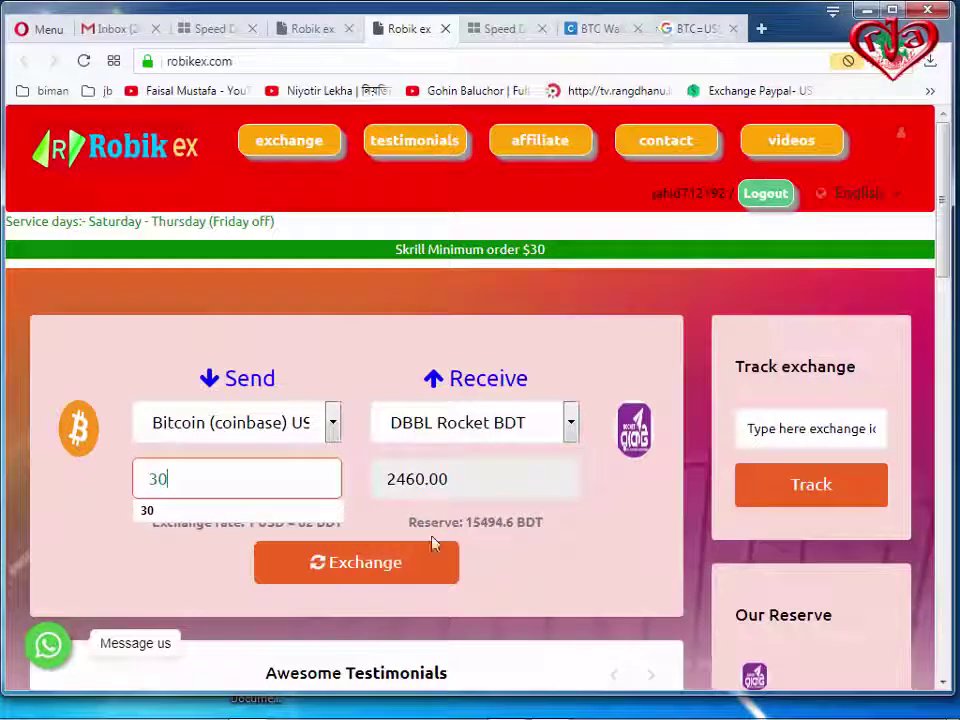
{"action": "left_click", "coordinate": [617, 30]}
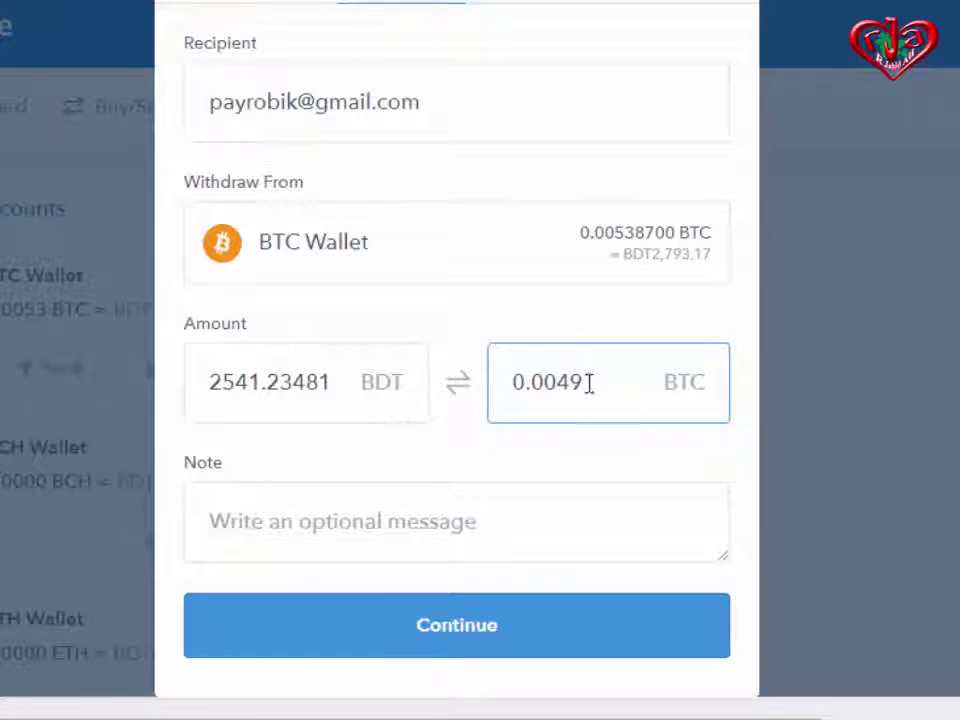
- Edit the Coinbase BTC amount from 0.0049 down to 0.00468 (2426.74 BDT)
{"action": "left_click_drag", "start_coordinate": [590, 384], "coordinate": [572, 384]}
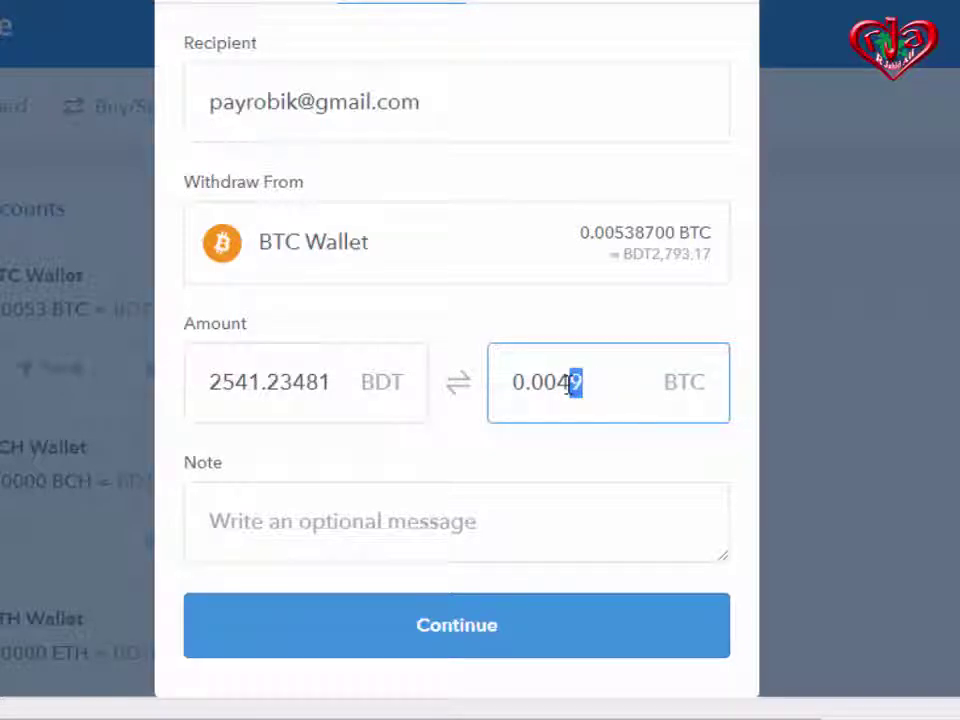
{"action": "type", "text": "8"}
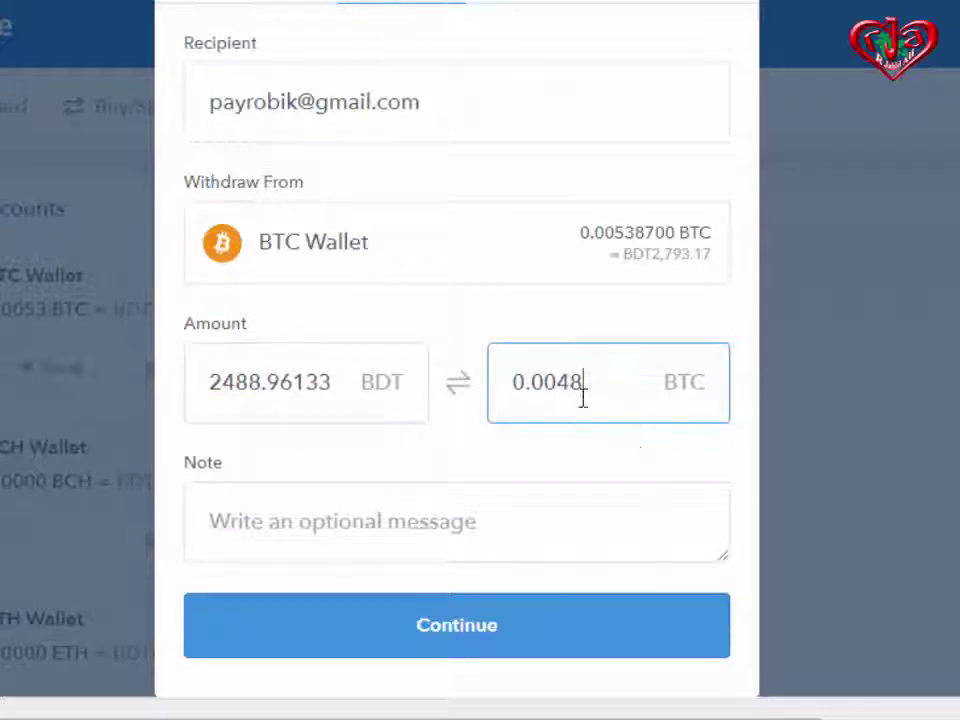
{"action": "left_click_drag", "start_coordinate": [579, 395], "coordinate": [576, 395]}
{"action": "type", "text": "7"}
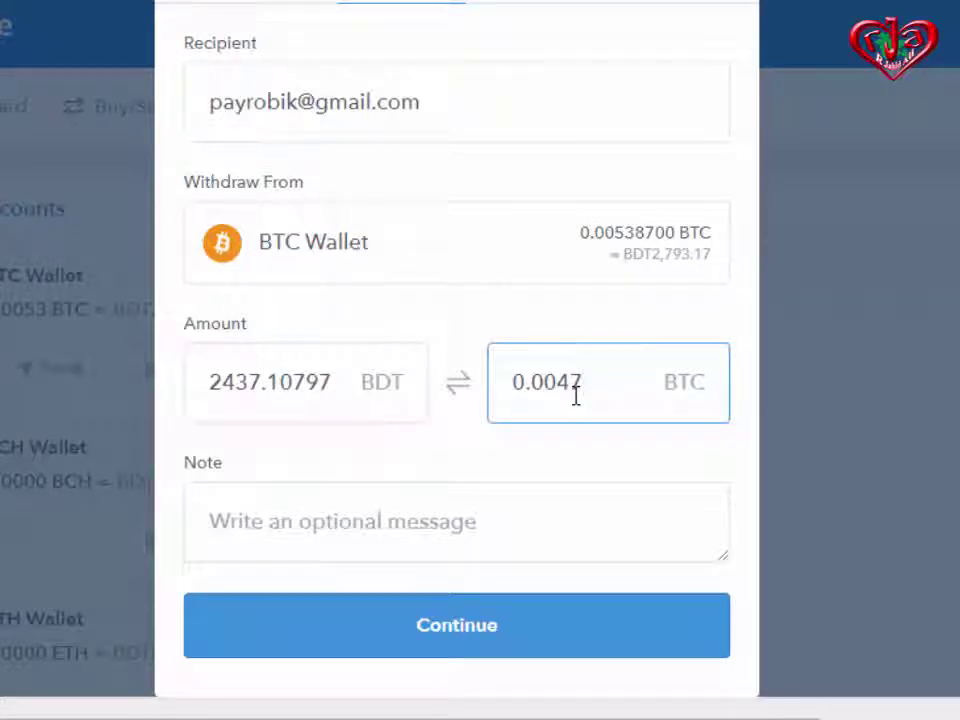
{"action": "key", "text": "BackSpace"}
{"action": "type", "text": "6"}
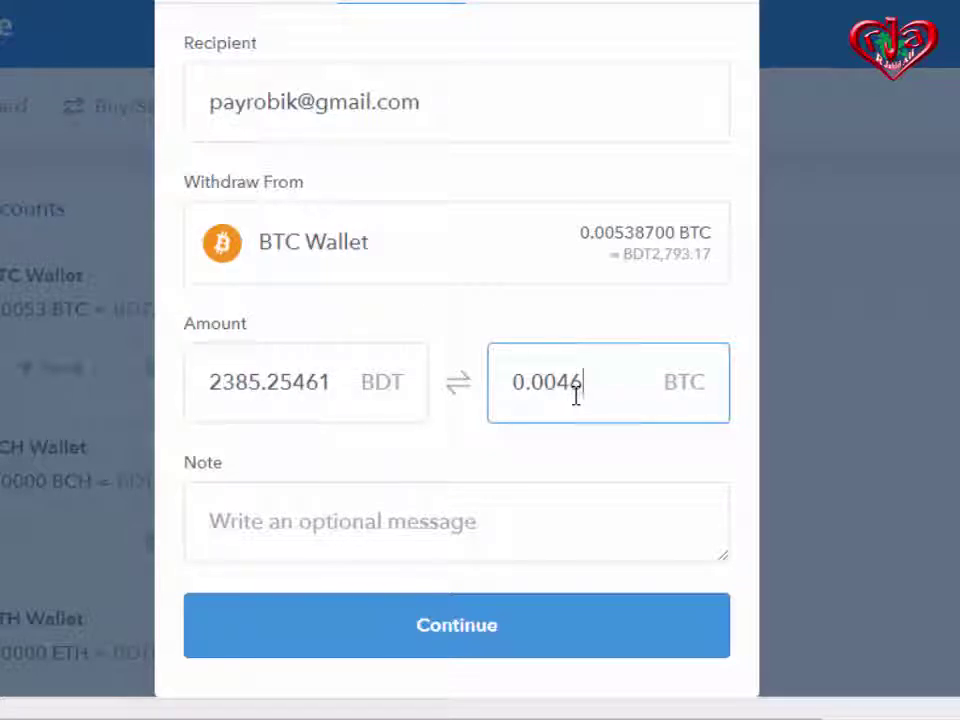
{"action": "type", "text": "5"}
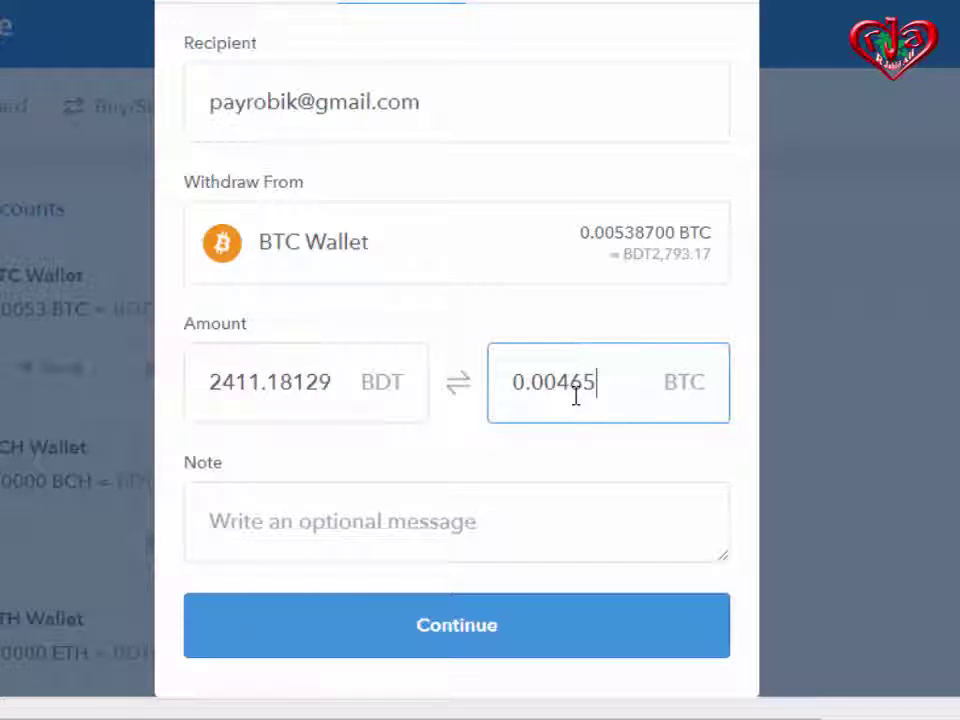
{"action": "key", "text": "BackSpace"}
{"action": "type", "text": "8"}
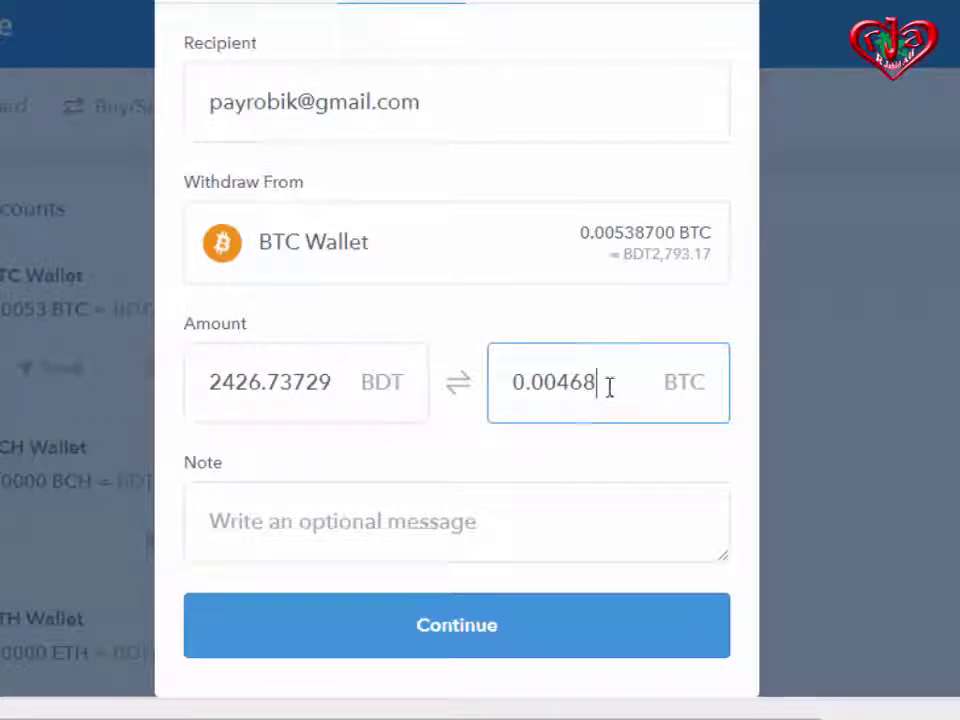
{"action": "left_click_drag", "start_coordinate": [605, 386], "coordinate": [506, 386]}
- Copy the 0.00468 BTC amount from the Coinbase send form
{"action": "right_click", "coordinate": [543, 385]}
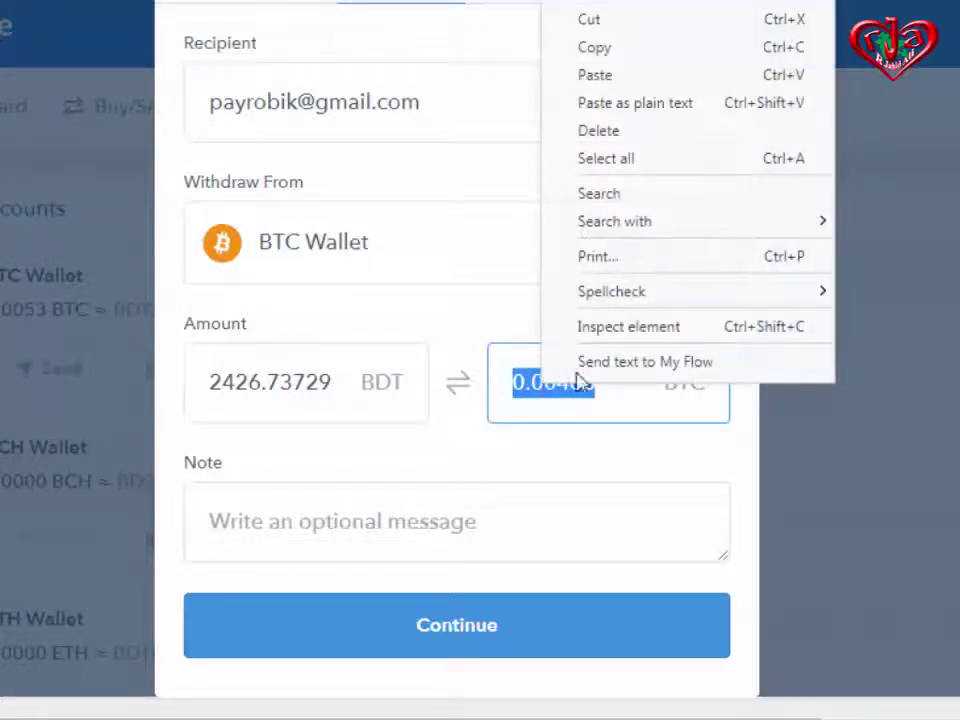
{"action": "left_click", "coordinate": [595, 56]}
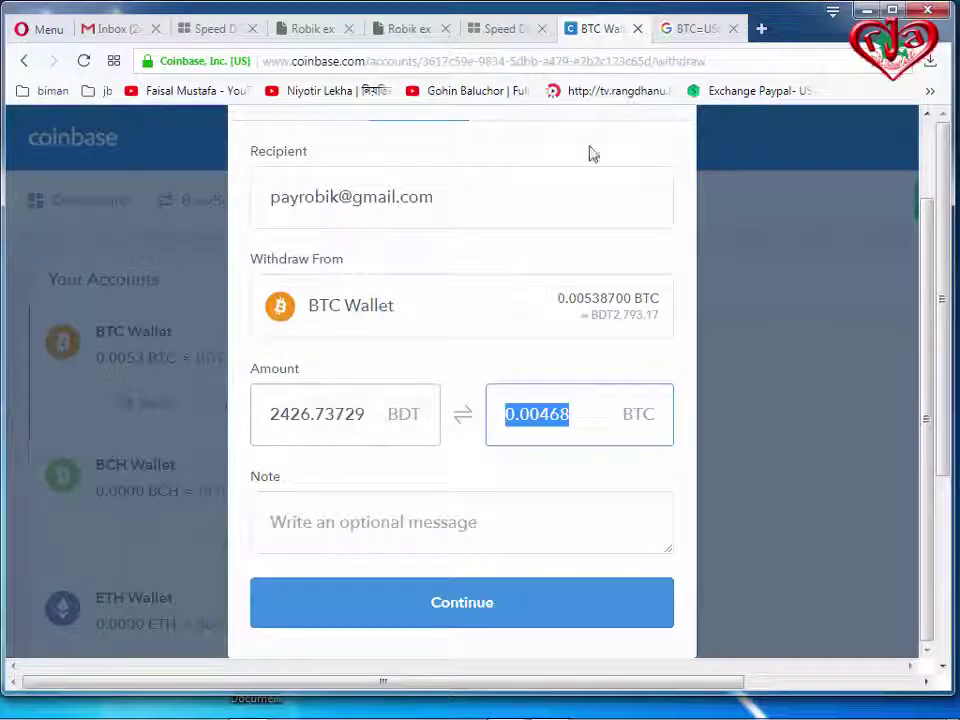
{"action": "left_click", "coordinate": [412, 33]}
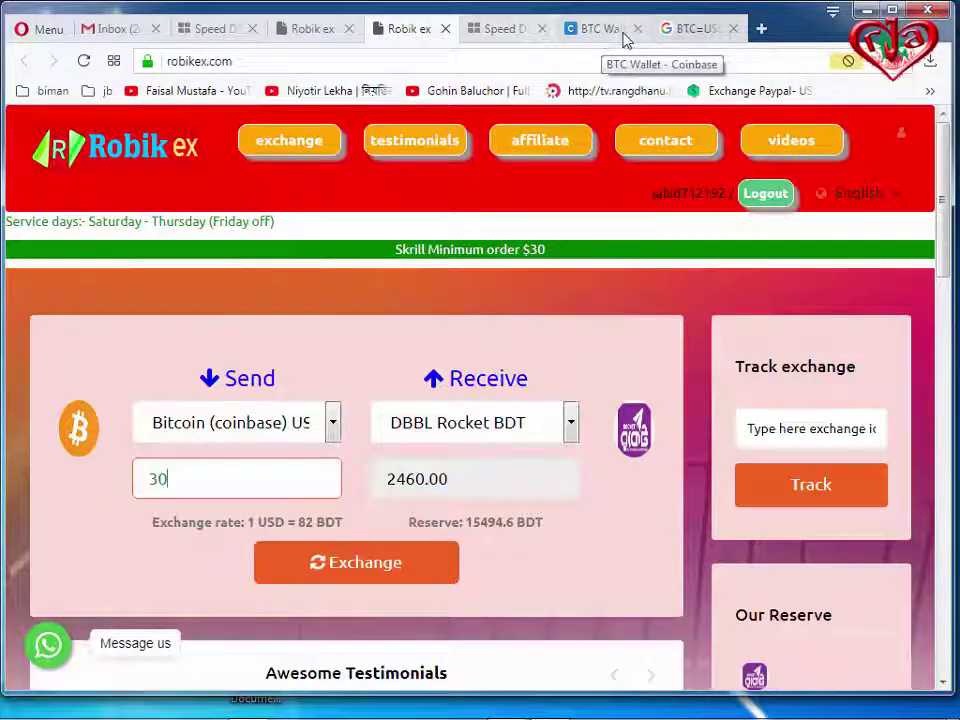
{"action": "left_click", "coordinate": [603, 36]}
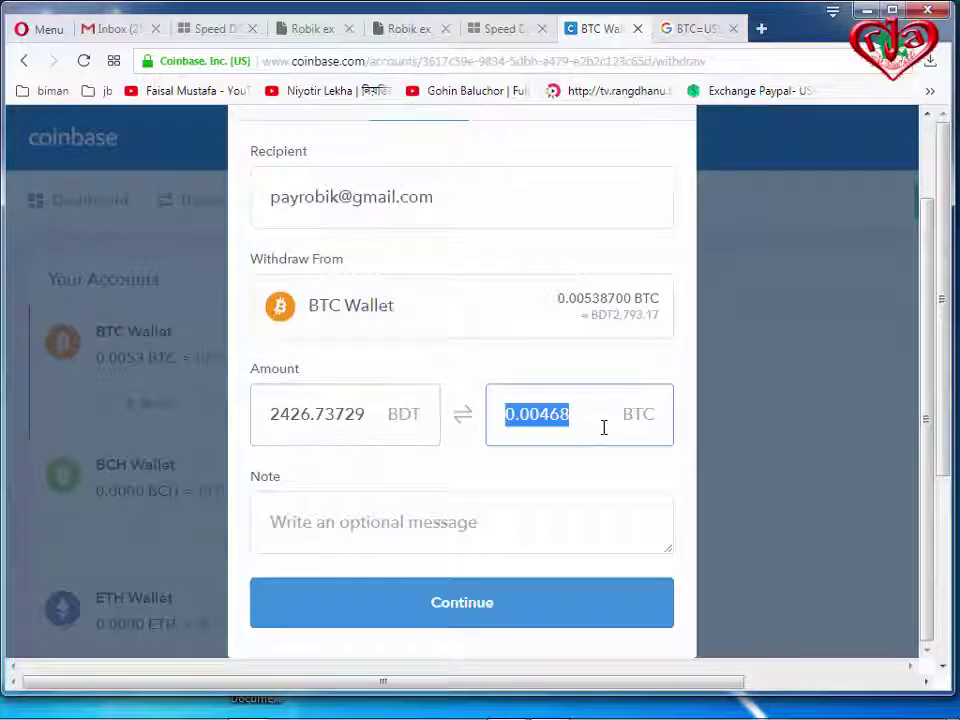
{"action": "right_click", "coordinate": [544, 412]}
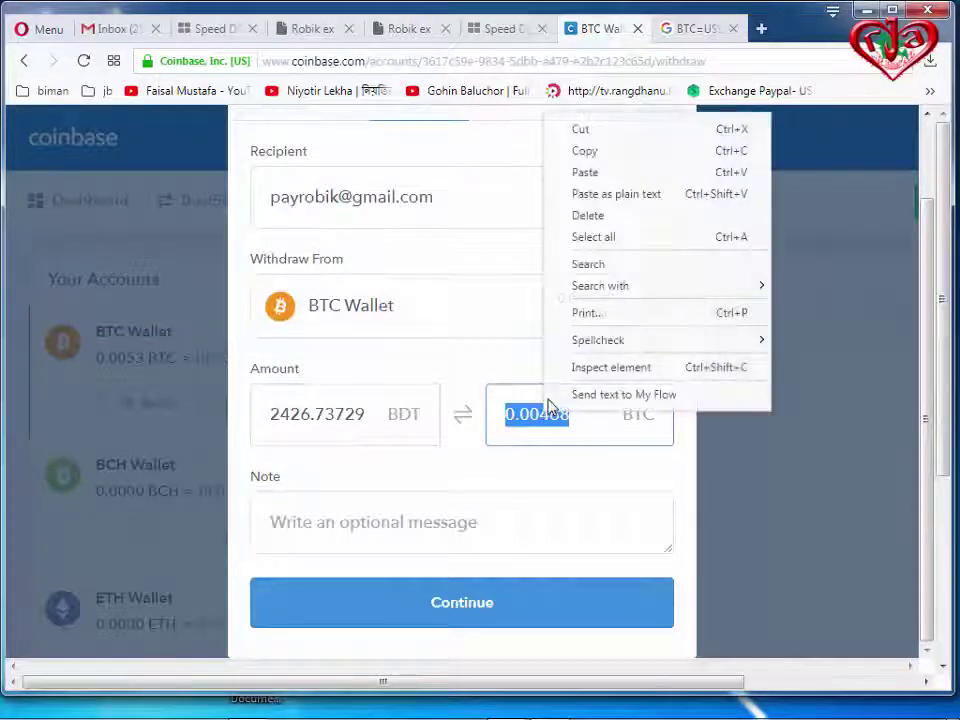
{"action": "left_click", "coordinate": [590, 152]}
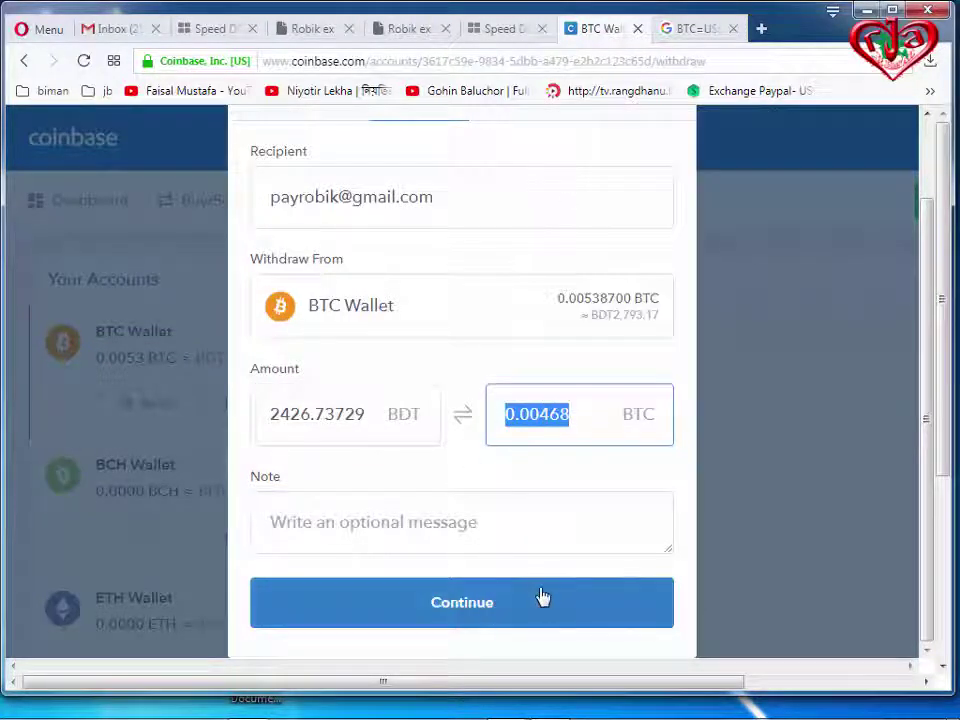
{"action": "left_click", "coordinate": [397, 518]}
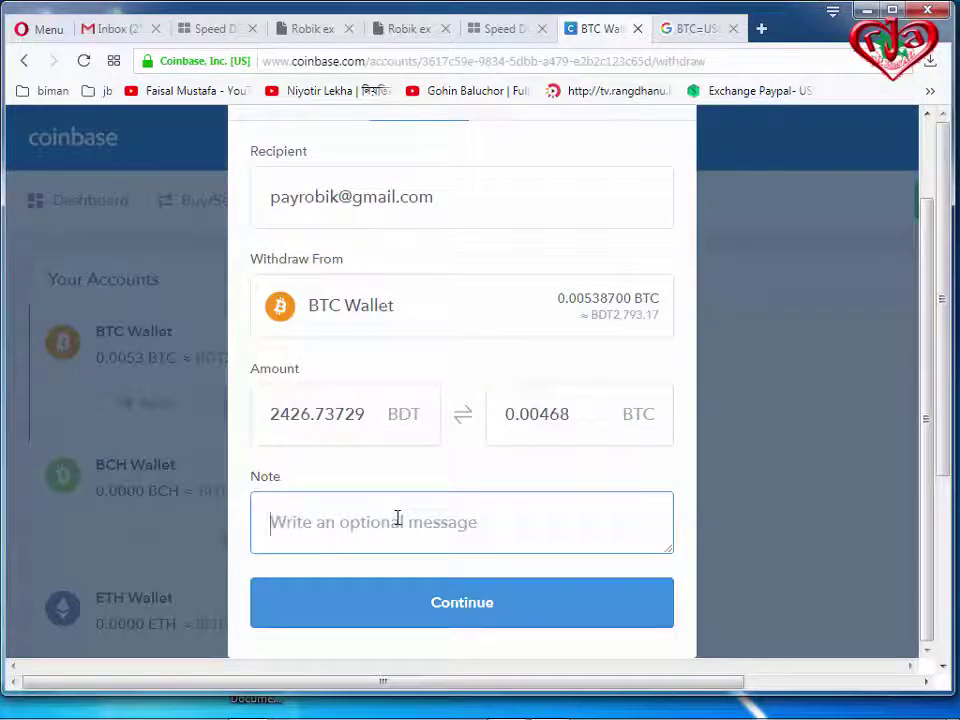
- Write a note asking for USD to be sent to the DBBL account number
{"action": "type", "text": "Pl"}
{"action": "type", "text": "ea"}
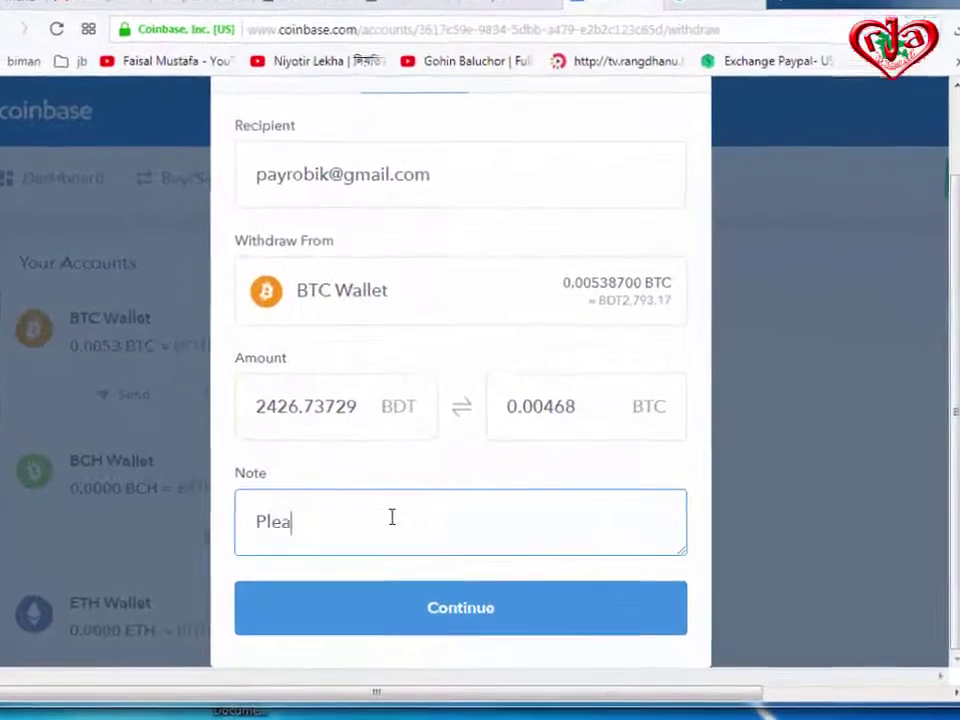
{"action": "type", "text": "s"}
{"action": "type", "text": "e"}
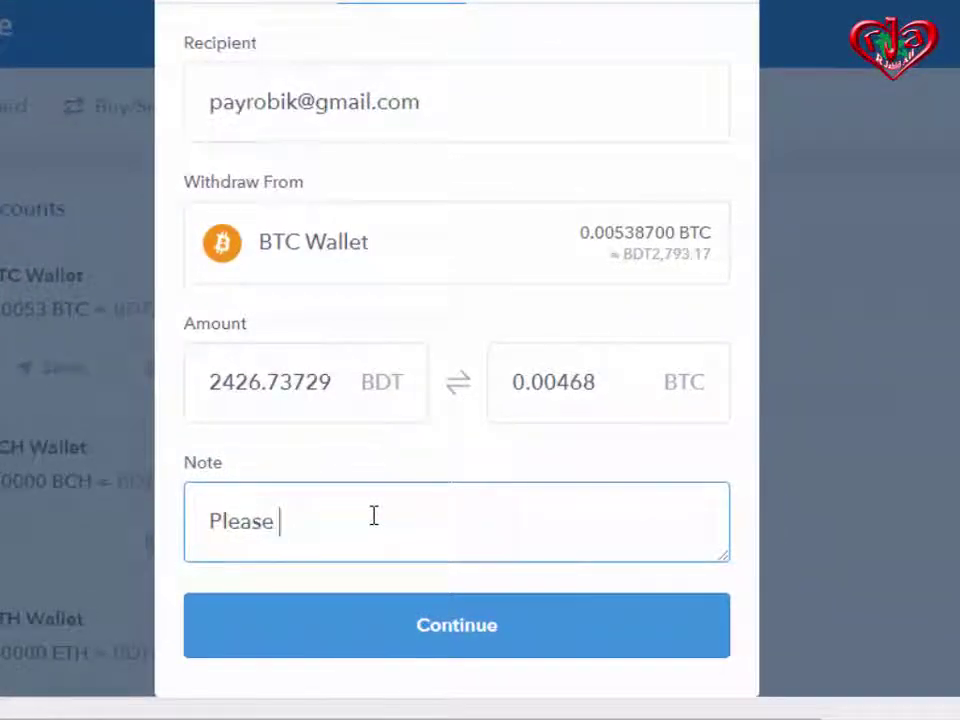
{"action": "type", "text": "send"}
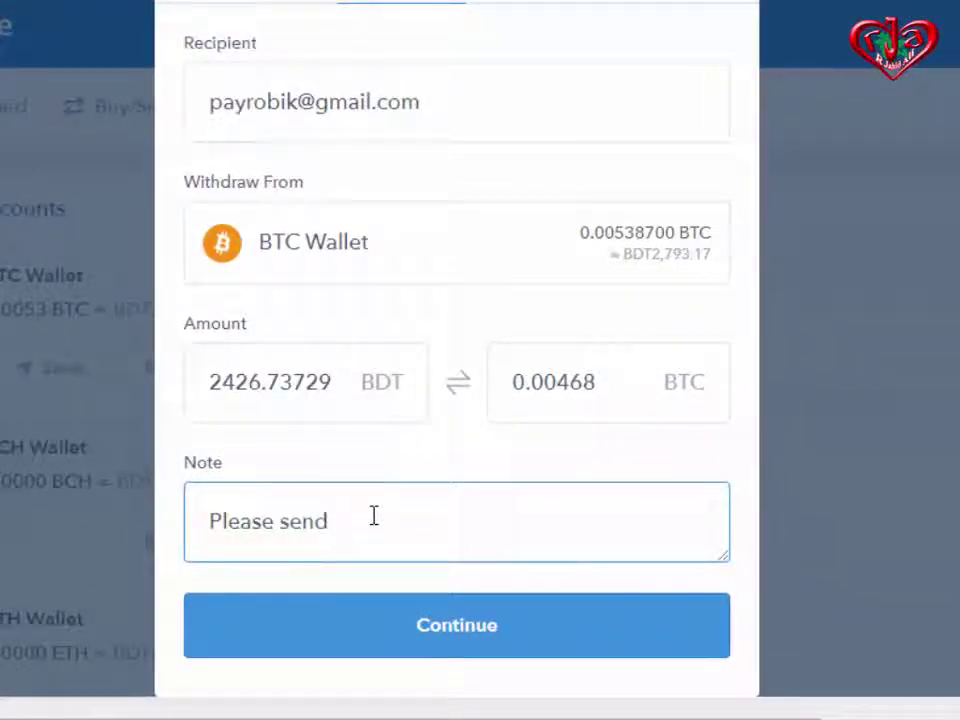
{"action": "type", "text": " Usd"}
{"action": "type", "text": "D m"}
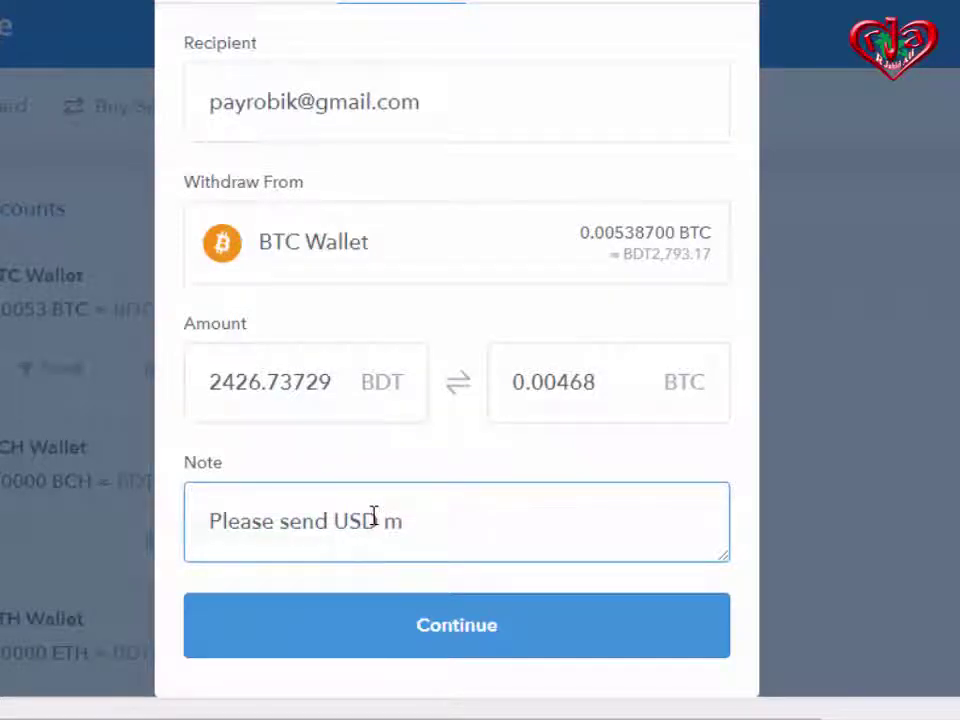
{"action": "key", "text": "BackSpace"}
{"action": "type", "text": "to"}
{"action": "type", "text": "D"}
{"action": "type", "text": "BB"}
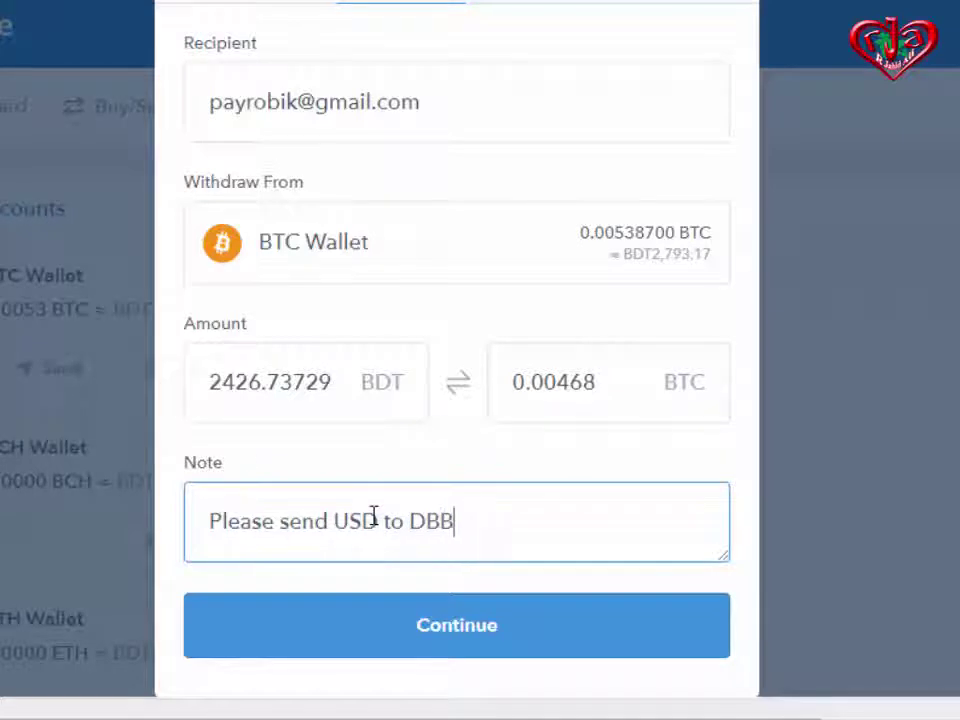
{"action": "type", "text": "L a"}
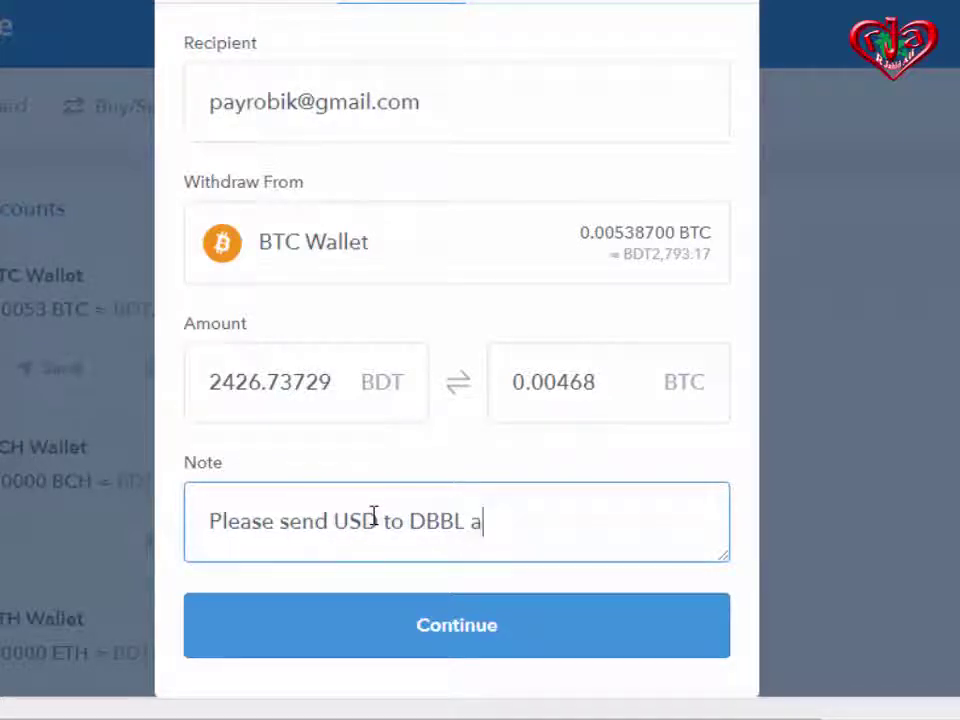
{"action": "type", "text": "count"}
{"action": "type", "text": "u"}
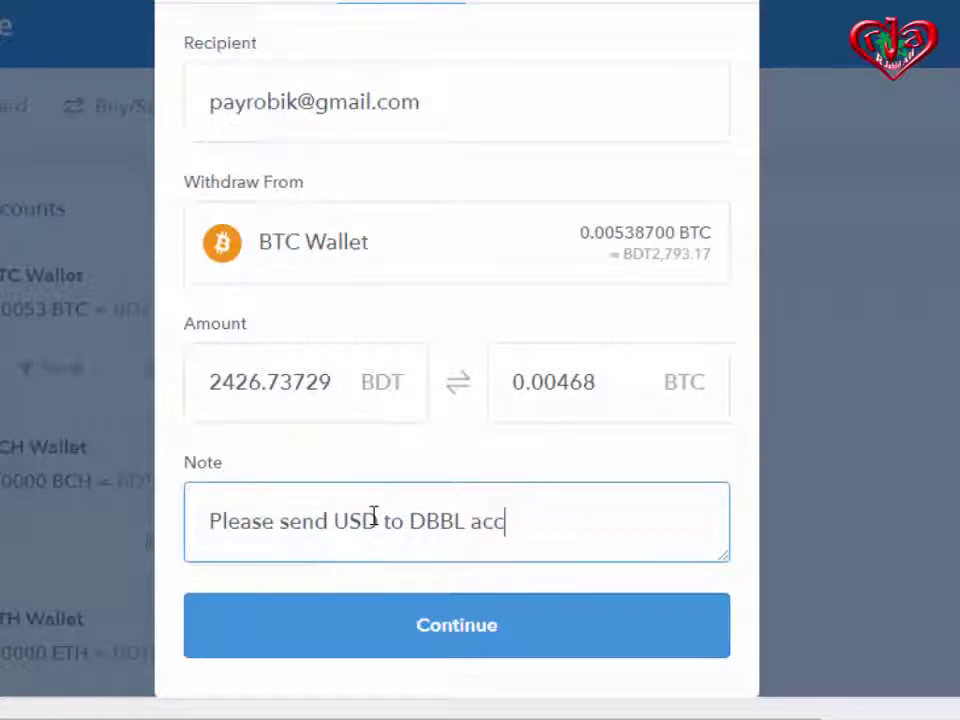
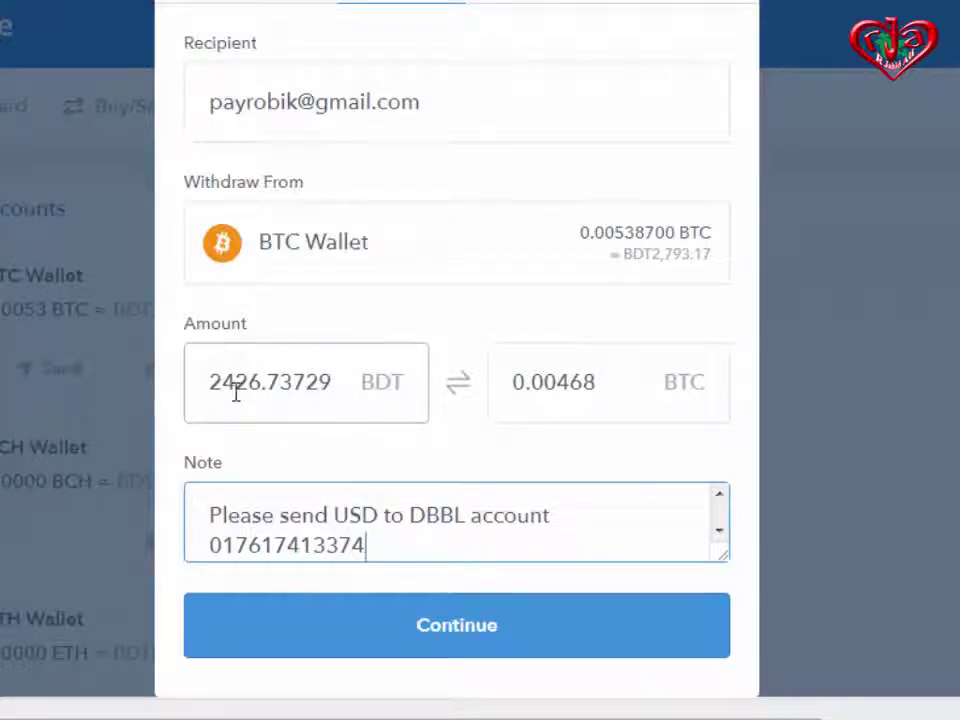
- Proceed to the Confirm BTC Send dialog for 0.00468 BTC (BDT 2,426.74)
{"action": "left_click_drag", "start_coordinate": [235, 390], "coordinate": [261, 392]}
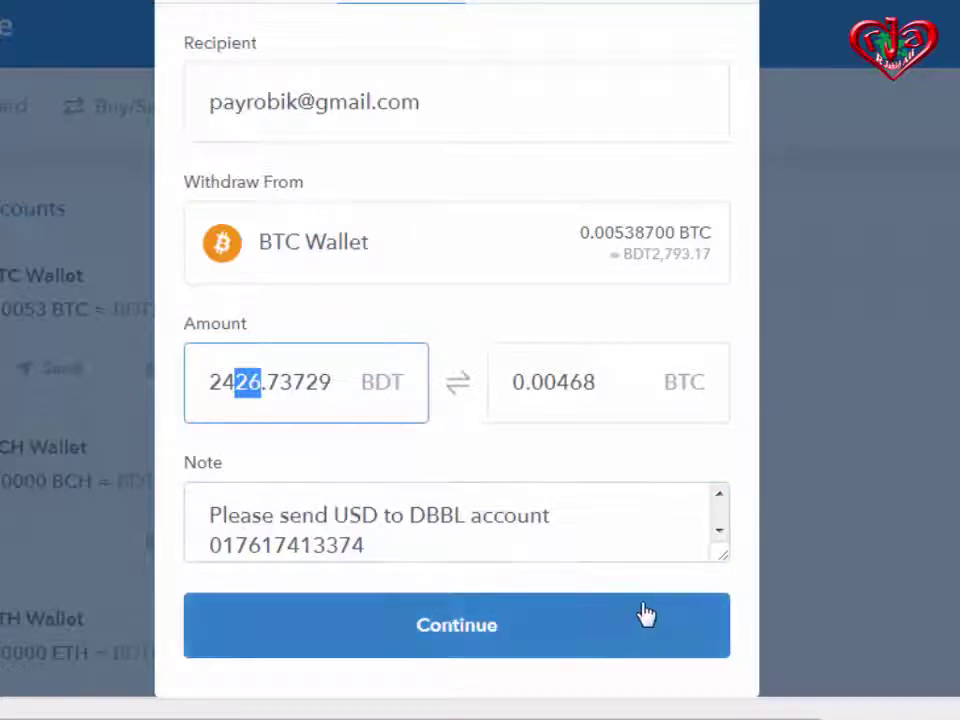
{"action": "scroll", "coordinate": [482, 625], "scroll_direction": "down", "scroll_amount": 3}
{"action": "left_click", "coordinate": [461, 637]}
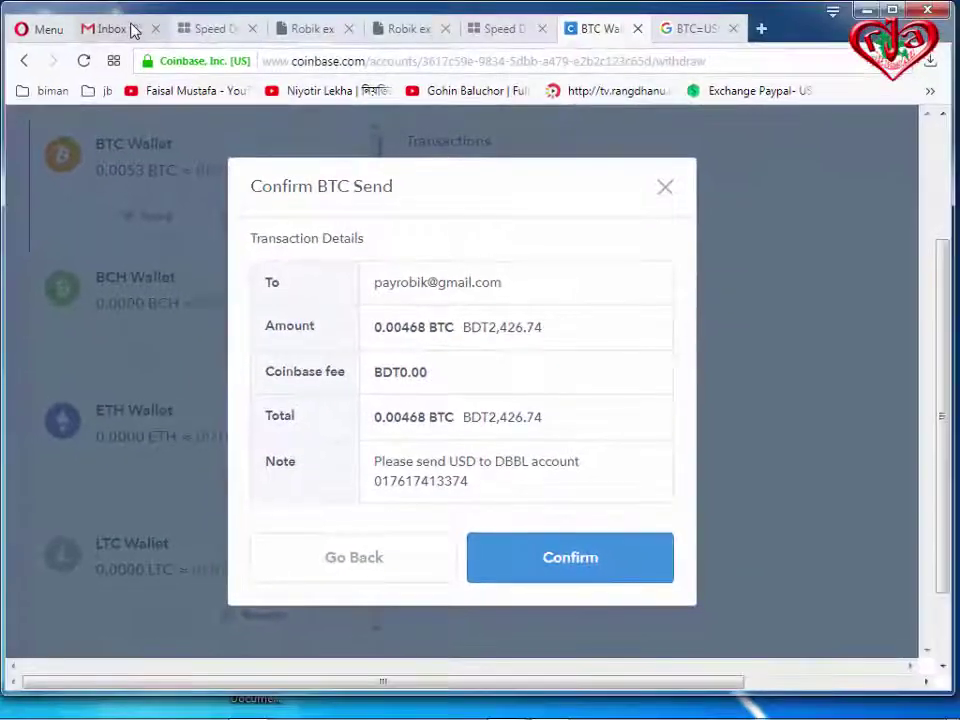
{"action": "left_click", "coordinate": [133, 31]}
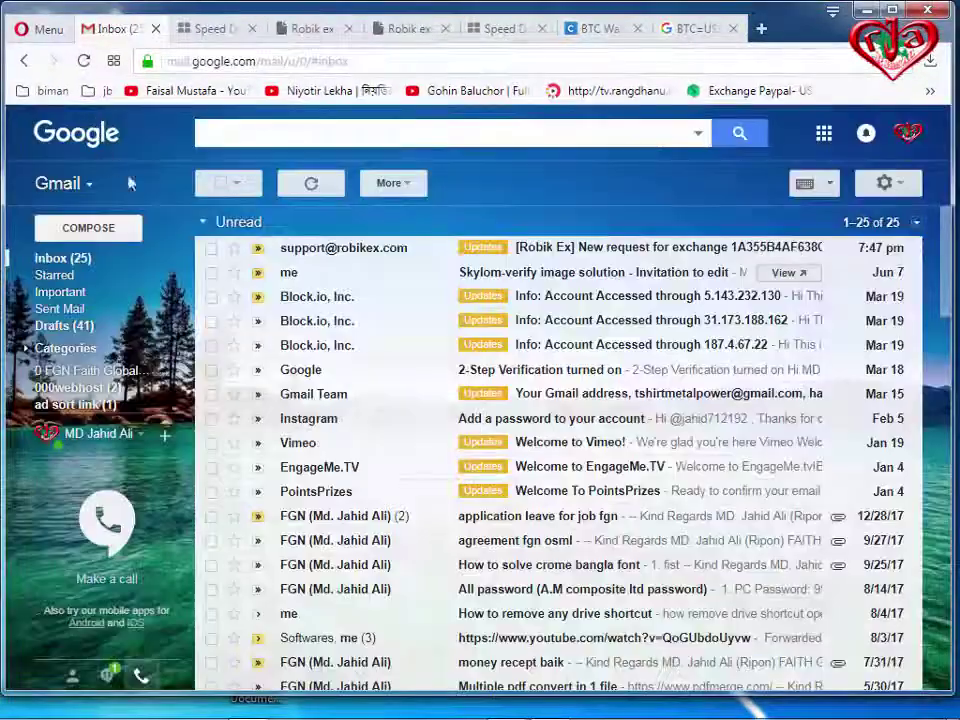
{"action": "left_click", "coordinate": [323, 258]}
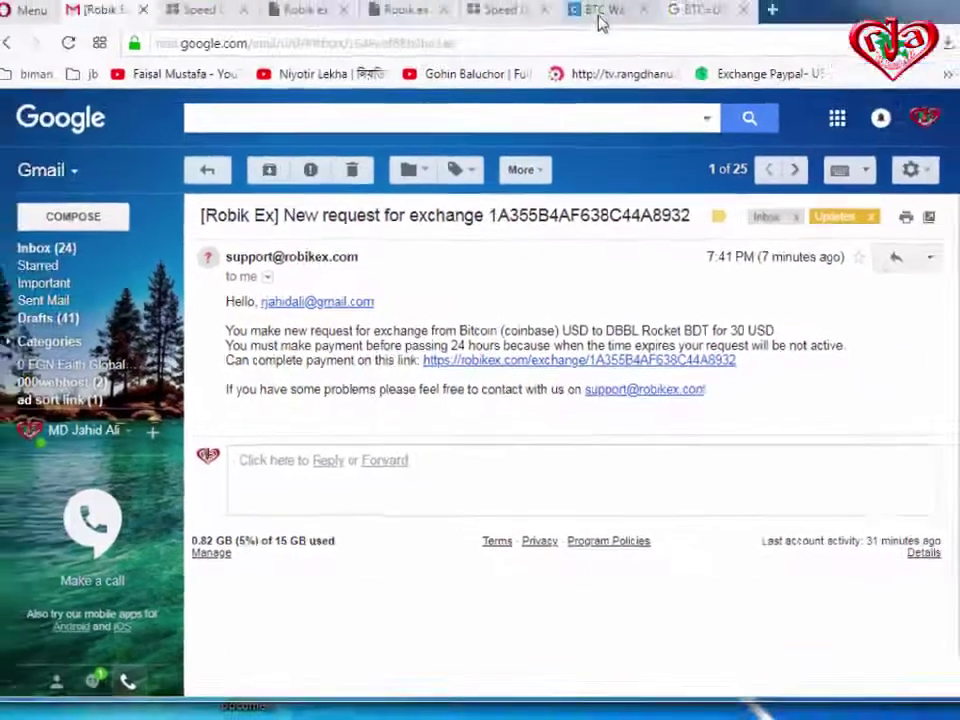
{"action": "left_click", "coordinate": [600, 14]}
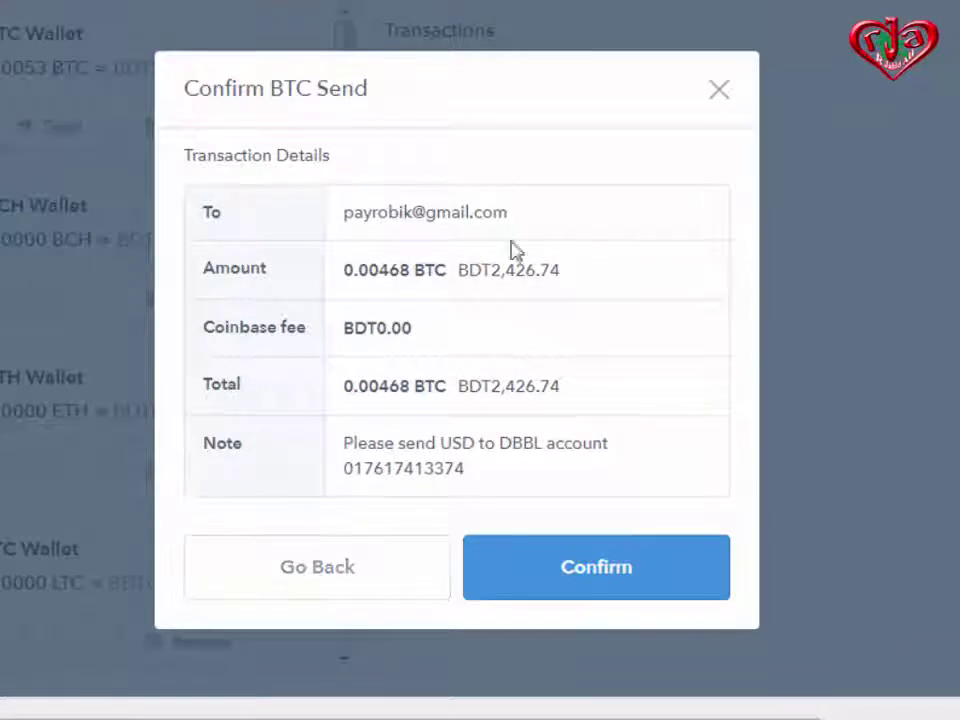
- Confirm sending 0.00468 BTC to Robik Ex and close the Sent Bitcoin details
{"action": "left_click", "coordinate": [597, 587]}
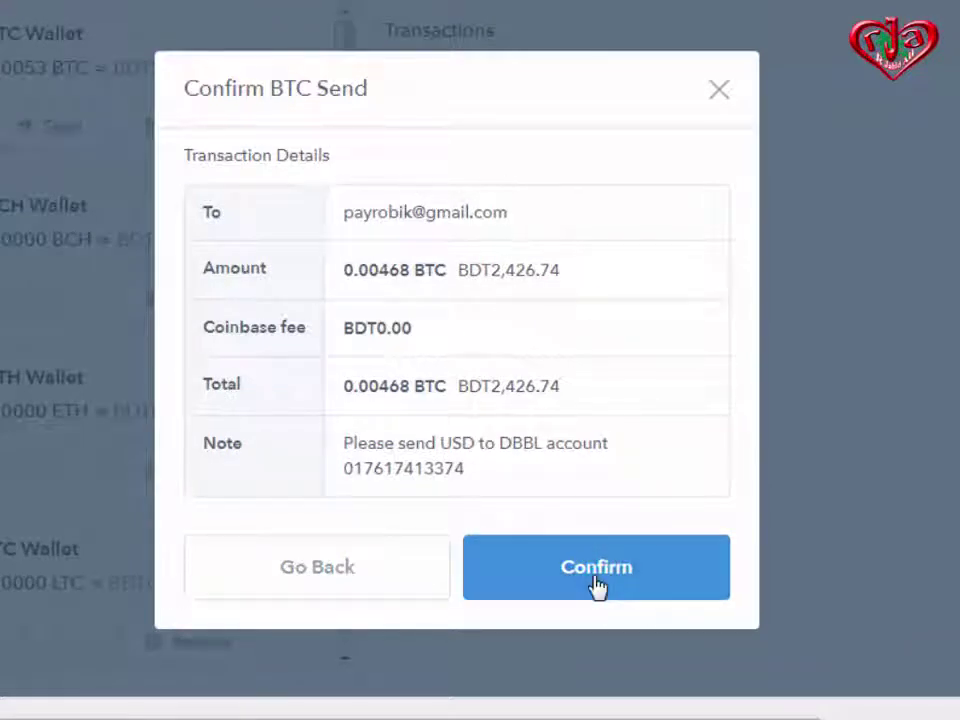
{"action": "left_click", "coordinate": [597, 587]}
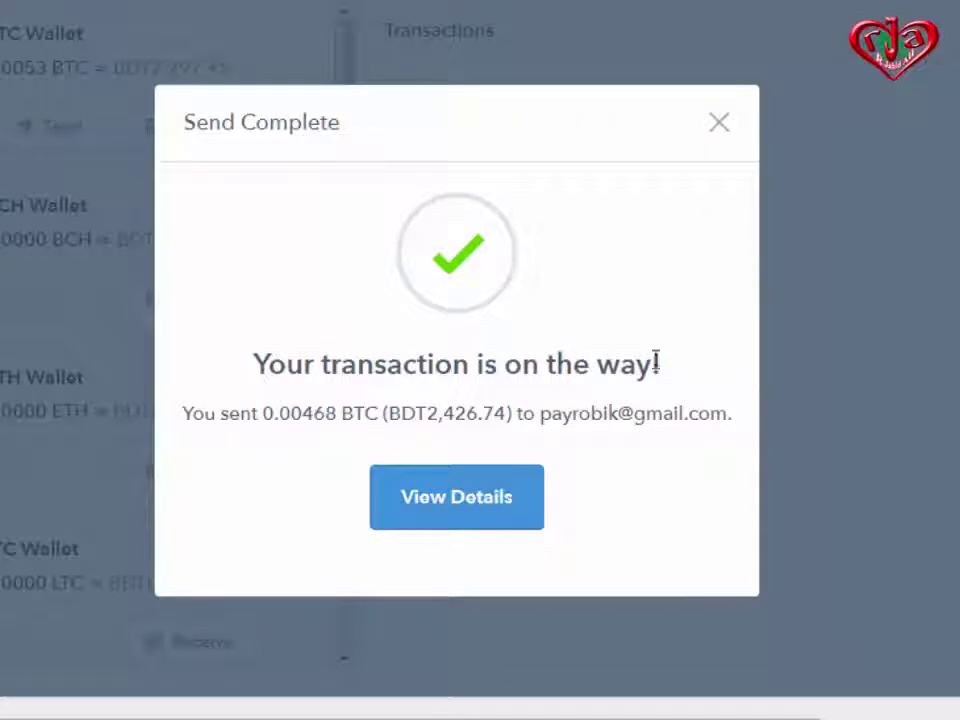
{"action": "left_click", "coordinate": [467, 518]}
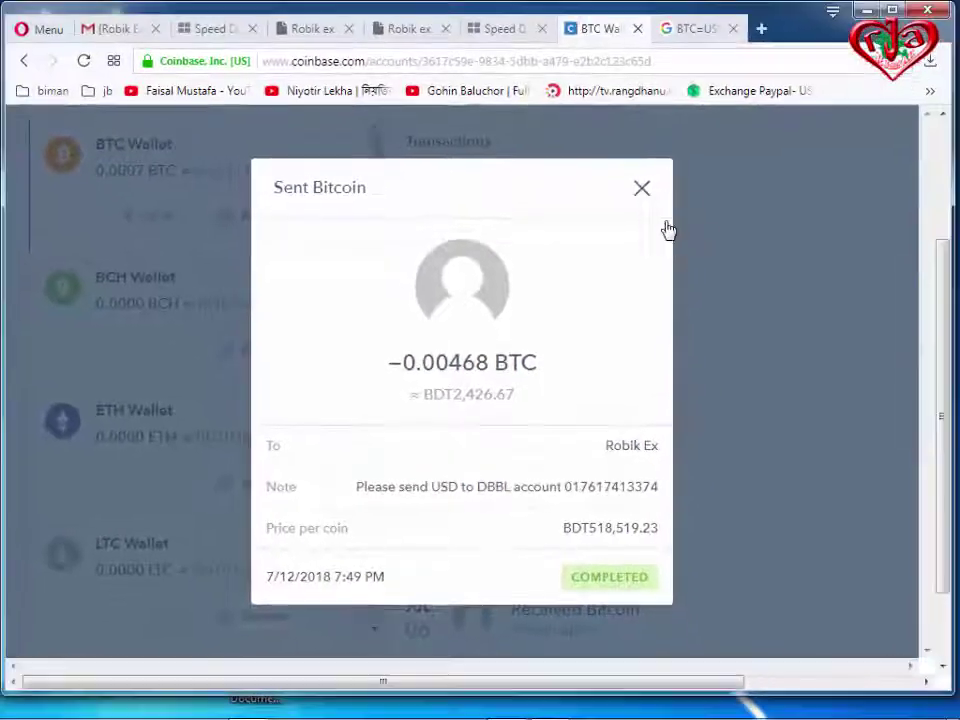
{"action": "left_click", "coordinate": [668, 230]}
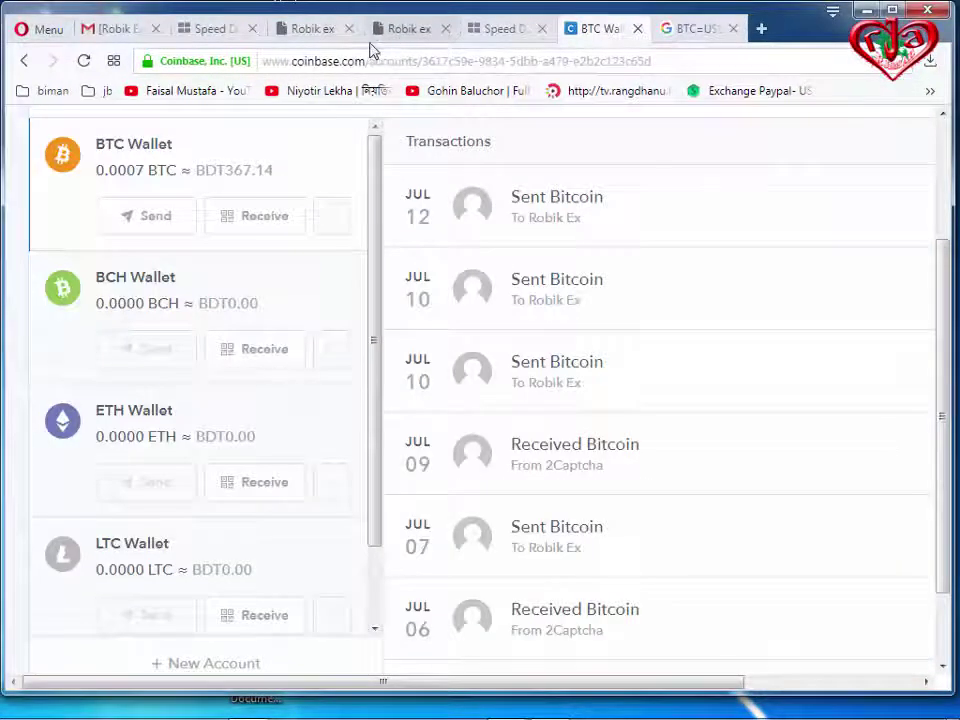
- Locate the transaction number field on Robikex and check the sender name in Coinbase
{"action": "left_click", "coordinate": [315, 30]}
{"action": "scroll", "coordinate": [377, 465], "scroll_direction": "down", "scroll_amount": 3}
{"action": "scroll", "coordinate": [377, 465], "scroll_direction": "down", "scroll_amount": 3}
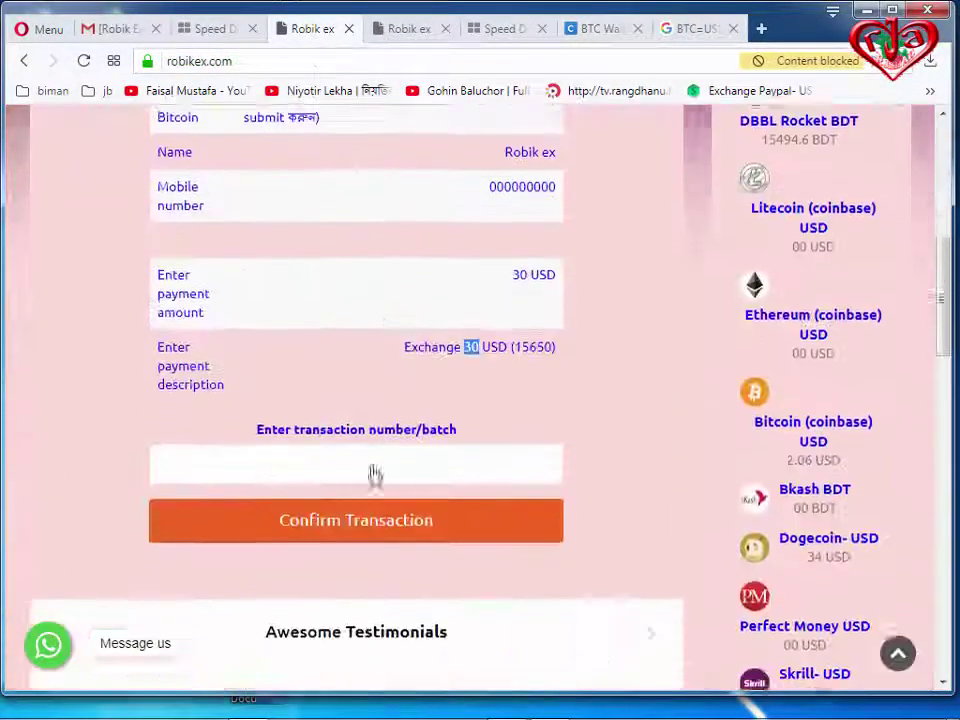
{"action": "left_click", "coordinate": [334, 392]}
{"action": "scroll", "coordinate": [366, 398], "scroll_direction": "up", "scroll_amount": 1}
{"action": "scroll", "coordinate": [452, 197], "scroll_direction": "up", "scroll_amount": 4}
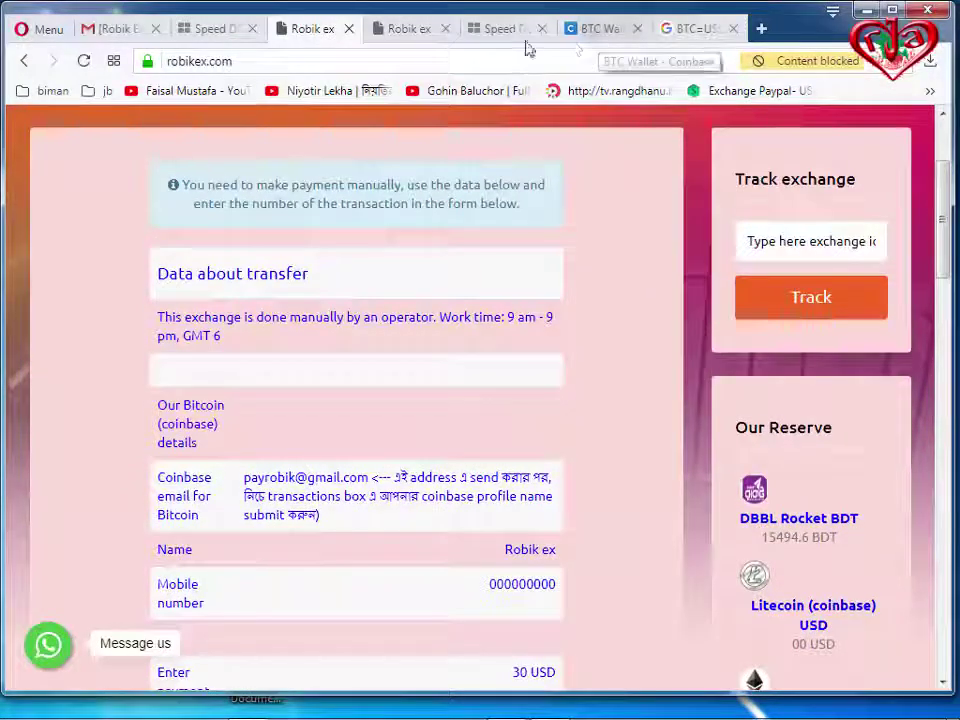
{"action": "left_click", "coordinate": [603, 30]}
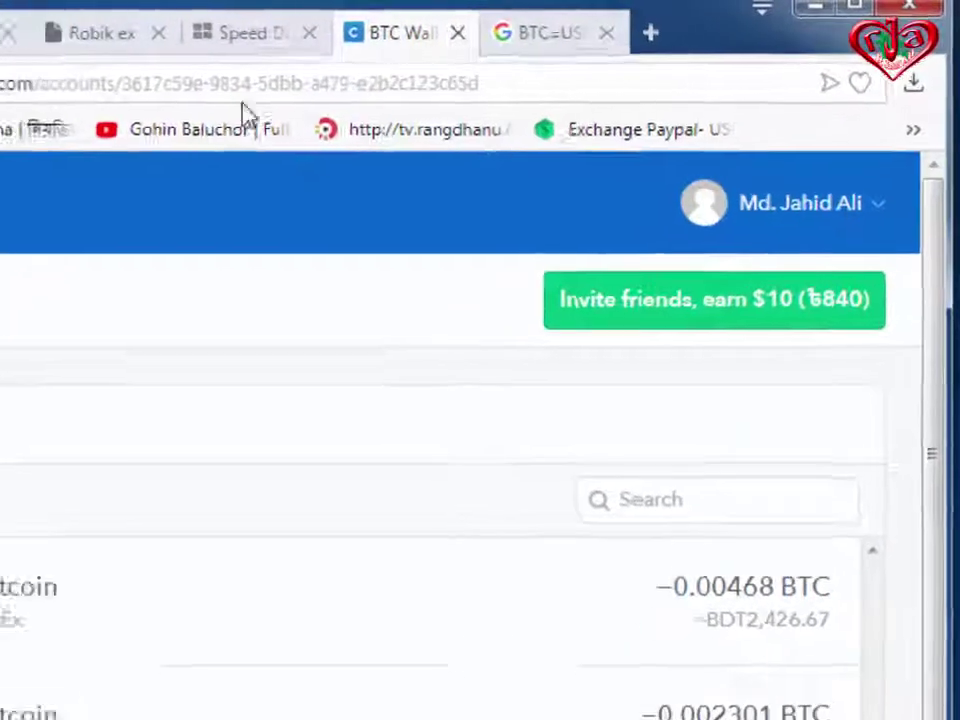
{"action": "left_click", "coordinate": [315, 30]}
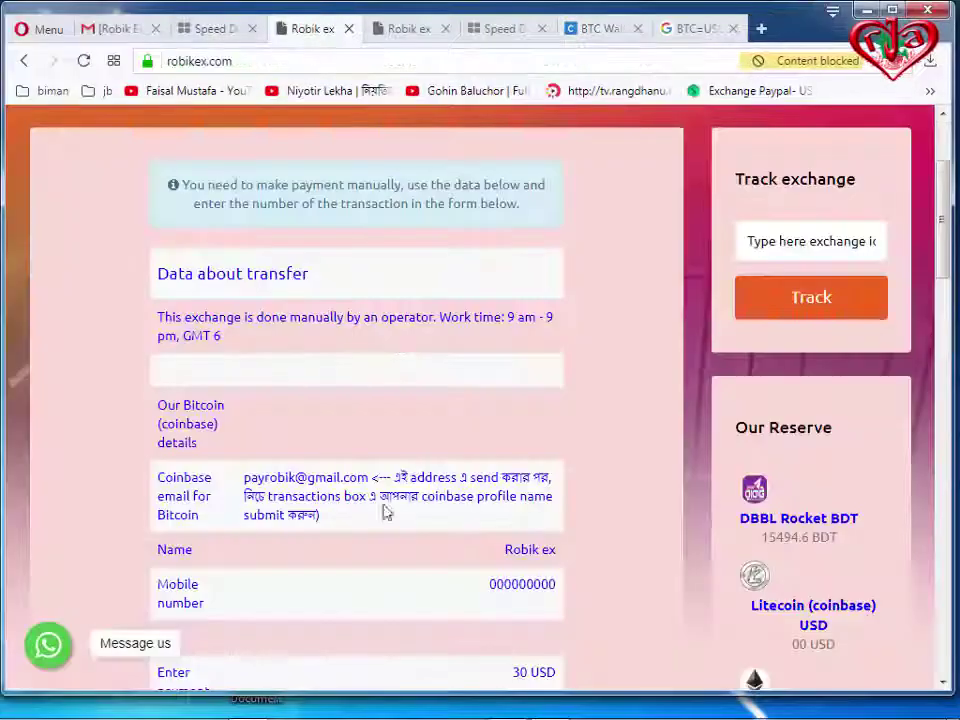
- Enter the sender's Coinbase profile name as the exchange's transaction number
{"action": "scroll", "coordinate": [386, 510], "scroll_direction": "down", "scroll_amount": 2}
{"action": "scroll", "coordinate": [386, 500], "scroll_direction": "down", "scroll_amount": 2}
{"action": "left_click", "coordinate": [321, 486]}
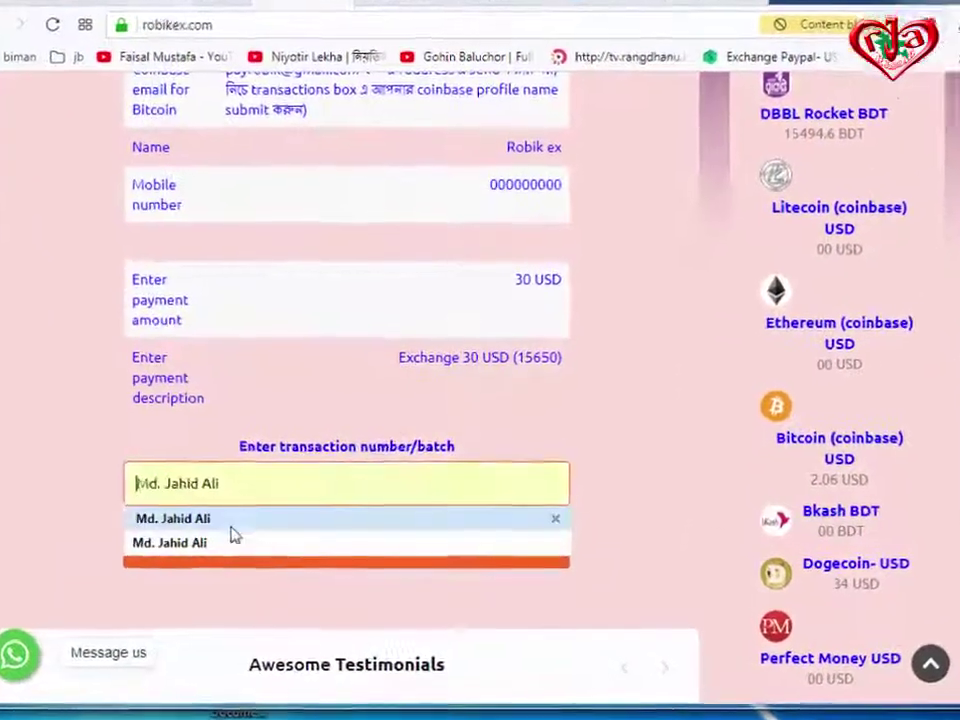
{"action": "left_click", "coordinate": [231, 522]}
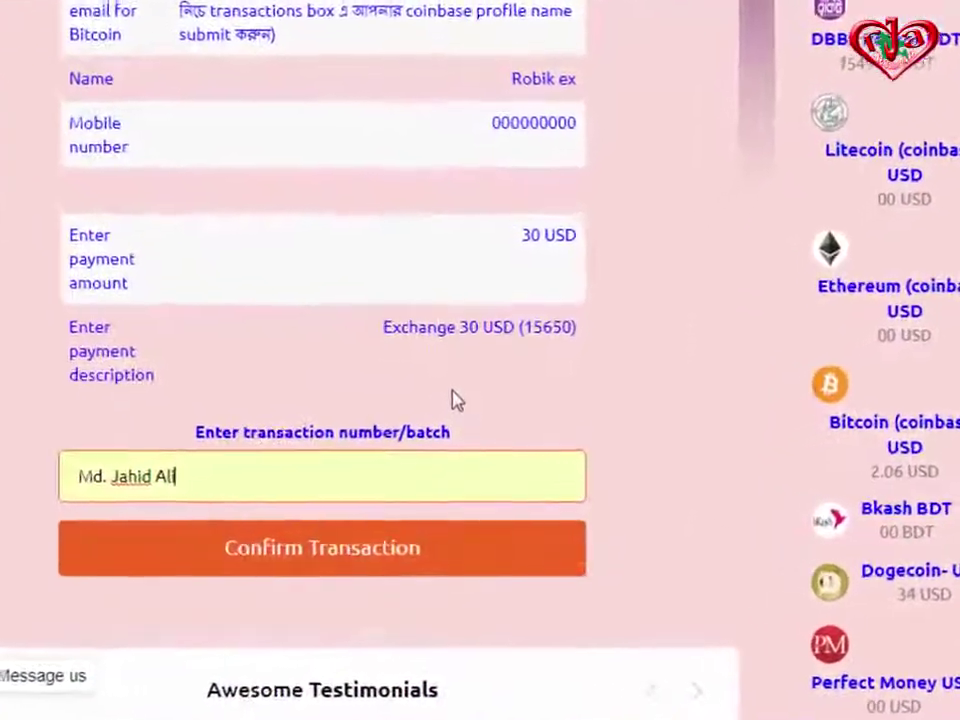
{"action": "scroll", "coordinate": [300, 470], "scroll_direction": "down", "scroll_amount": 2}
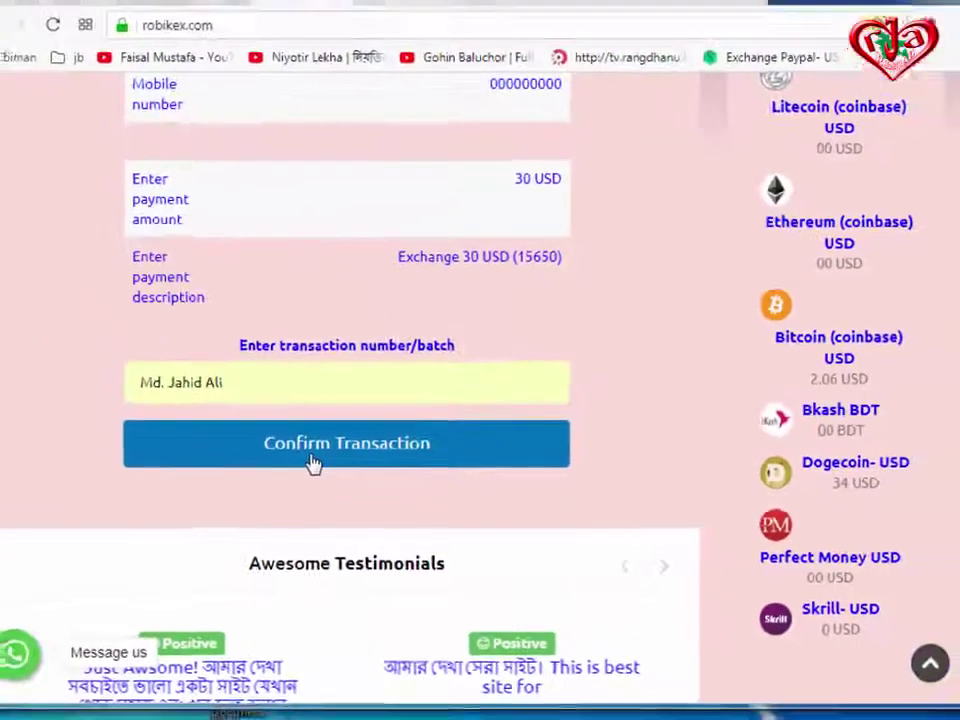
{"action": "scroll", "coordinate": [313, 461], "scroll_direction": "down", "scroll_amount": 5}
- Reload Robikex and find the 30 USD Bitcoin to DBBL Rocket exchange marked Processing
{"action": "scroll", "coordinate": [489, 437], "scroll_direction": "up", "scroll_amount": 3}
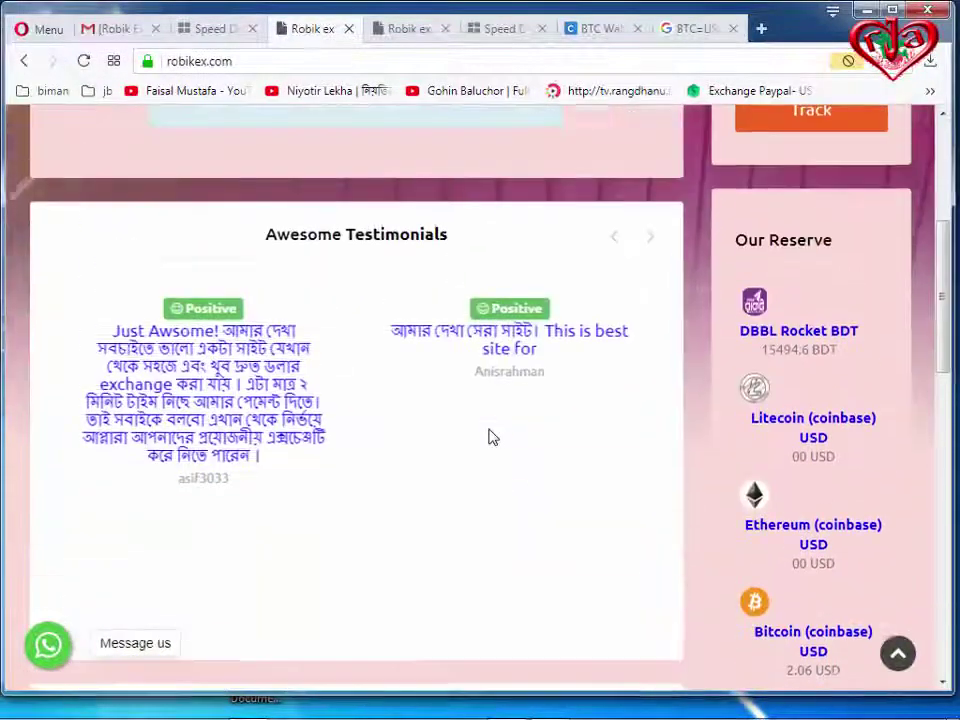
{"action": "scroll", "coordinate": [489, 437], "scroll_direction": "up", "scroll_amount": 2}
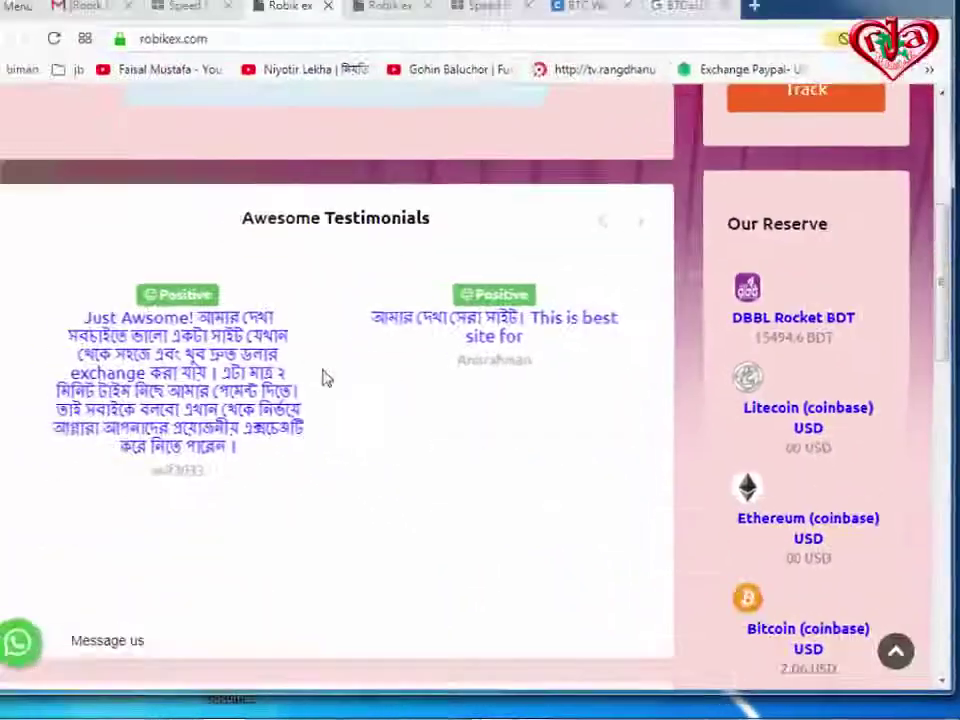
{"action": "scroll", "coordinate": [343, 388], "scroll_direction": "up", "scroll_amount": 4}
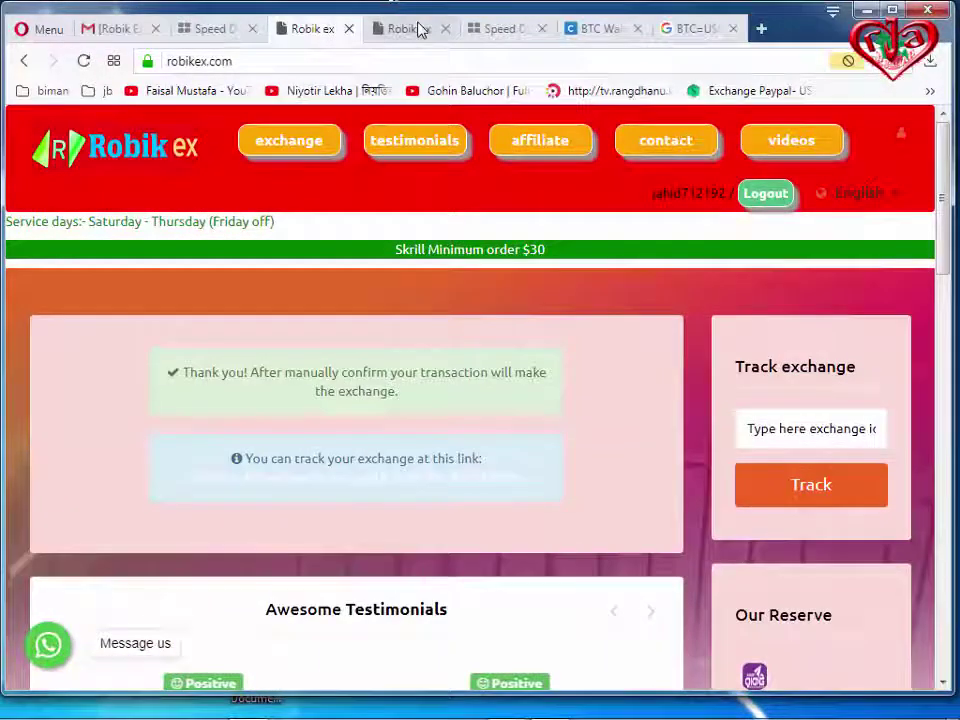
{"action": "left_click", "coordinate": [412, 29]}
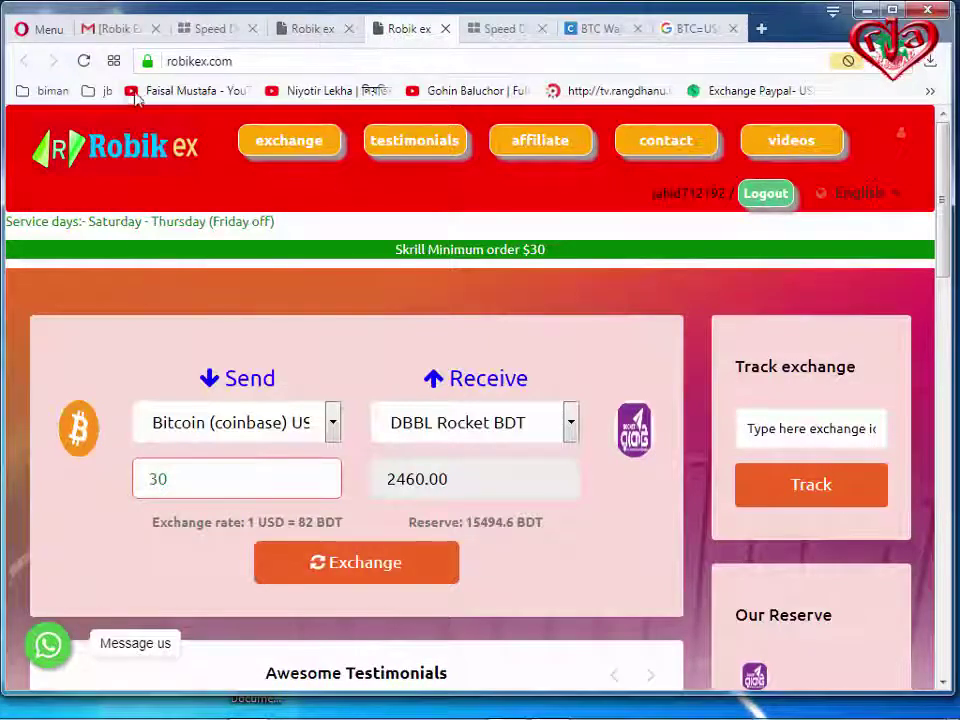
{"action": "left_click", "coordinate": [300, 32]}
{"action": "left_click", "coordinate": [84, 62]}
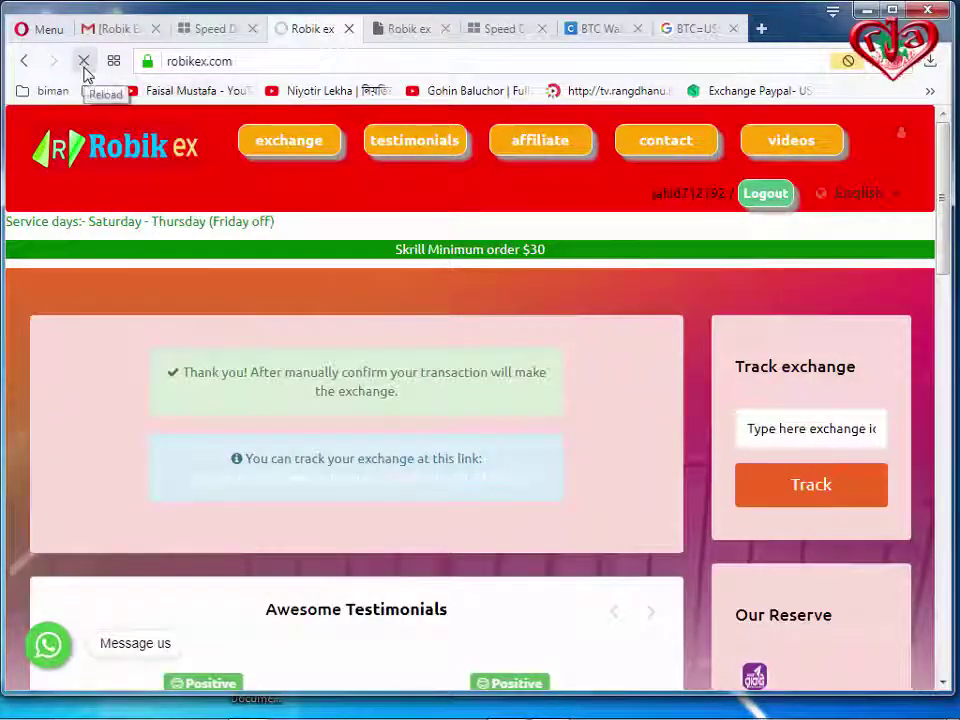
{"action": "scroll", "coordinate": [400, 475], "scroll_direction": "down", "scroll_amount": 4}
{"action": "scroll", "coordinate": [401, 478], "scroll_direction": "down", "scroll_amount": 2}
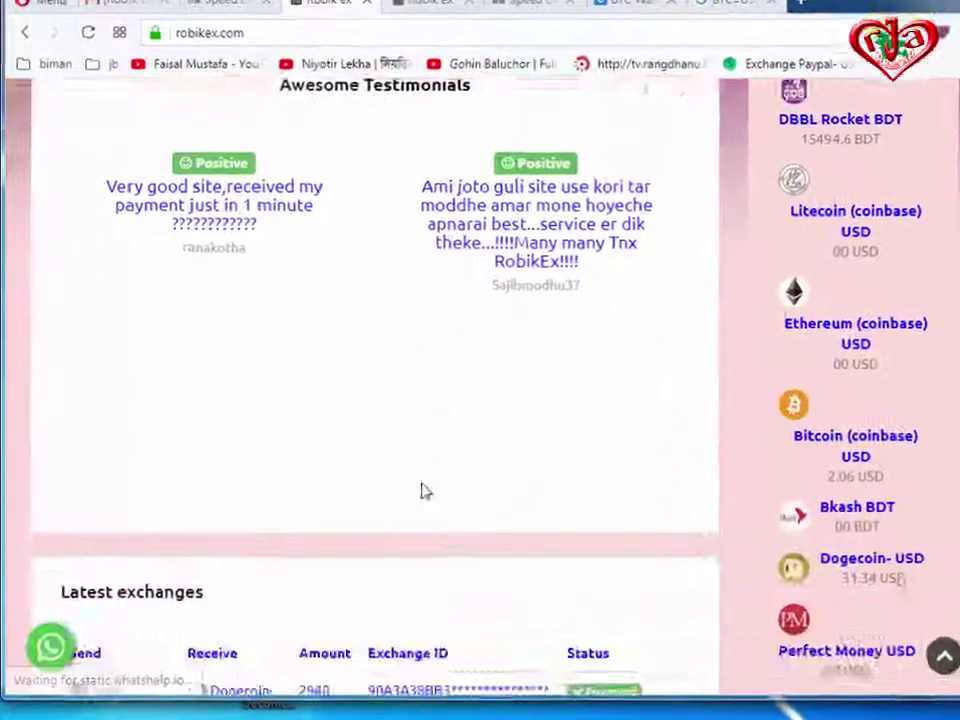
{"action": "scroll", "coordinate": [422, 491], "scroll_direction": "down", "scroll_amount": 2}
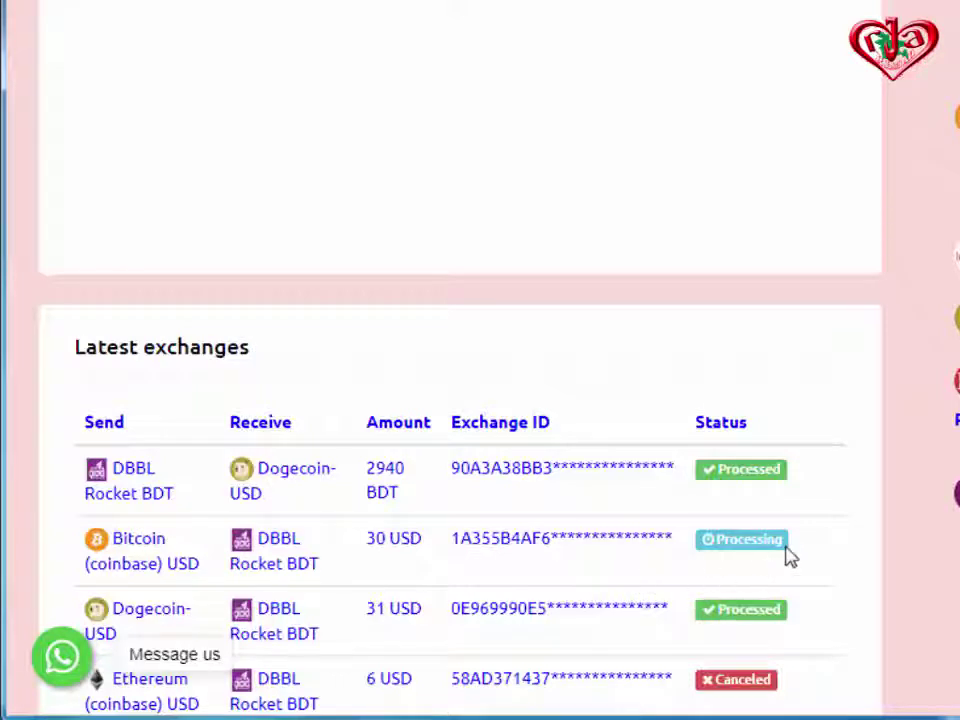
{"action": "scroll", "coordinate": [497, 569], "scroll_direction": "down", "scroll_amount": 3}
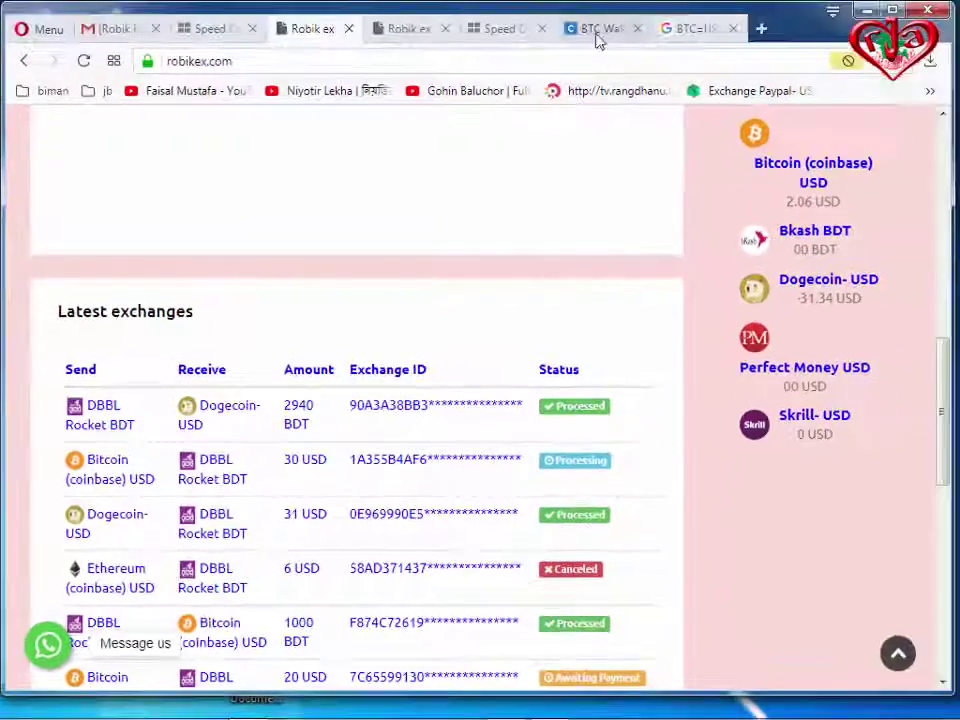
{"action": "left_click", "coordinate": [507, 30]}
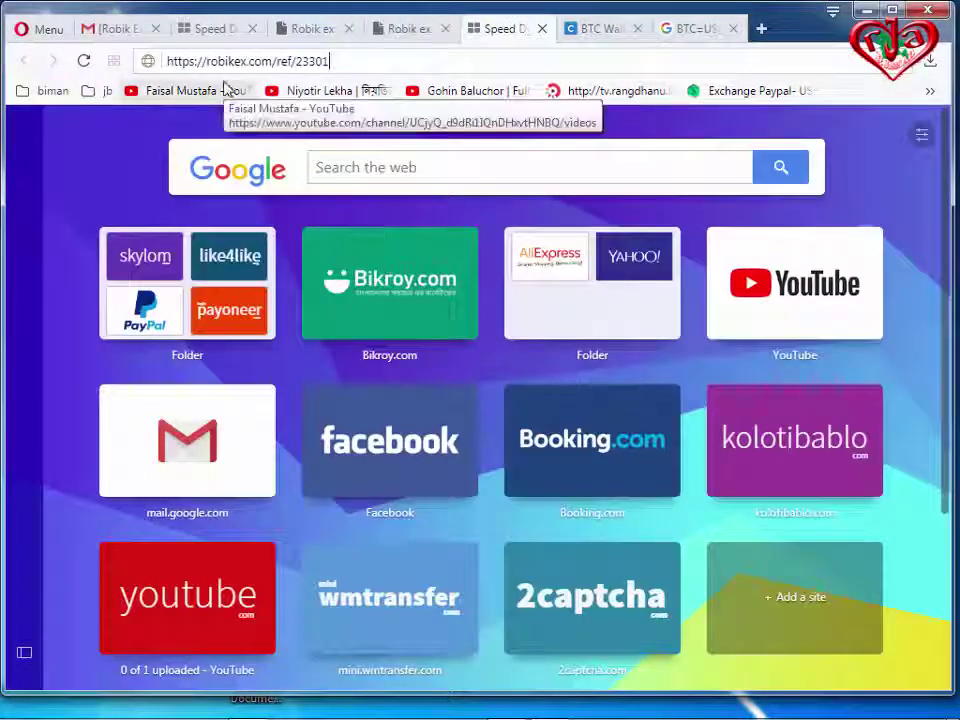
{"action": "left_click", "coordinate": [604, 34]}
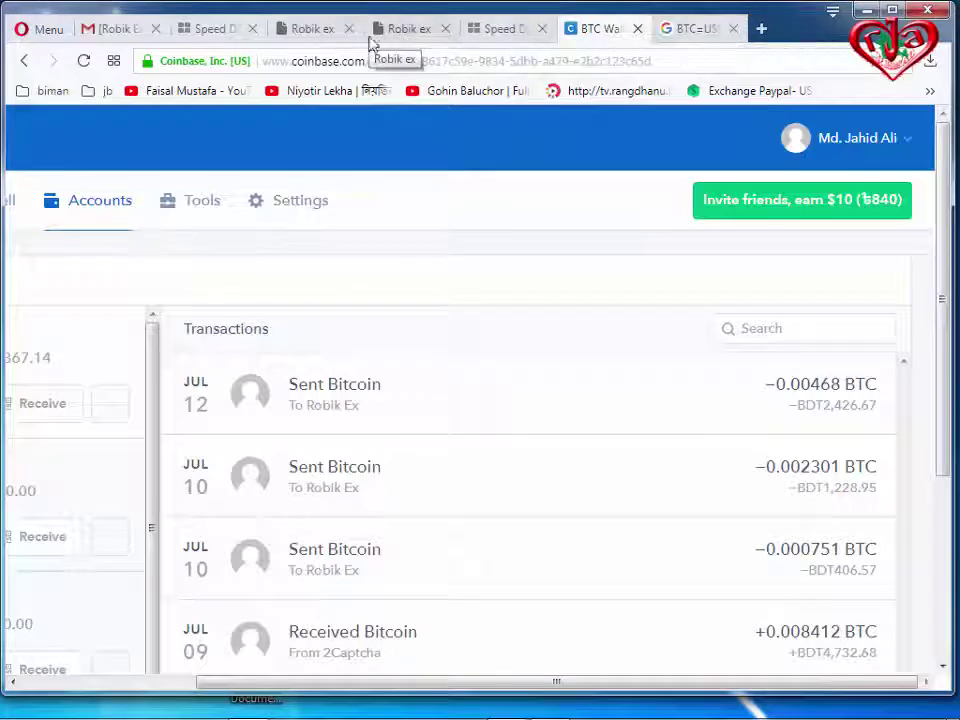
{"action": "left_click", "coordinate": [402, 33]}
{"action": "left_click", "coordinate": [226, 33]}
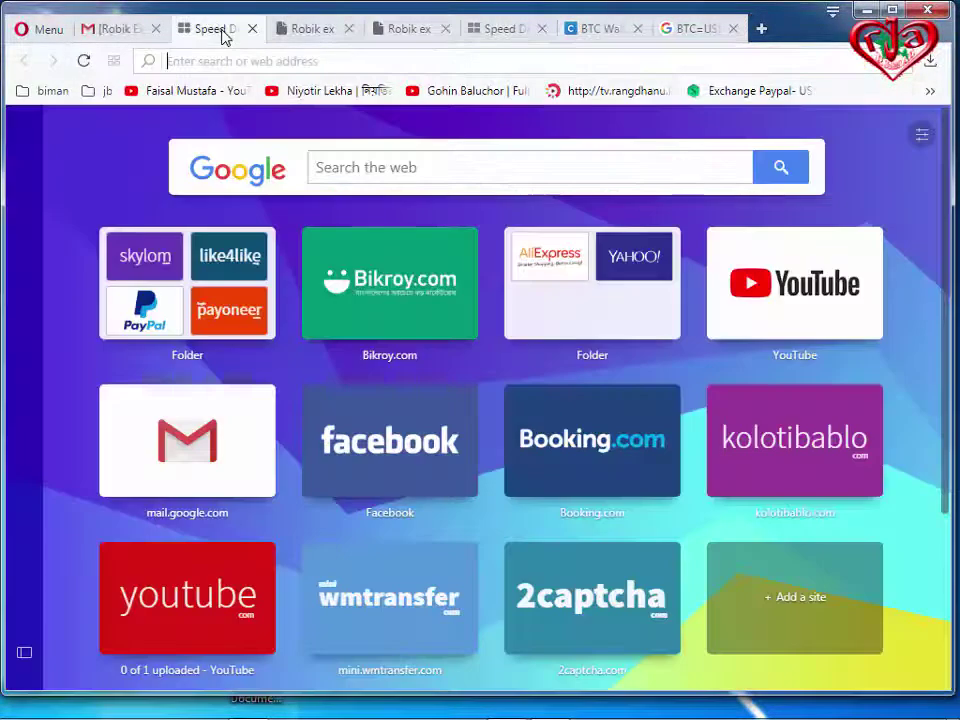
{"action": "left_click", "coordinate": [420, 30]}
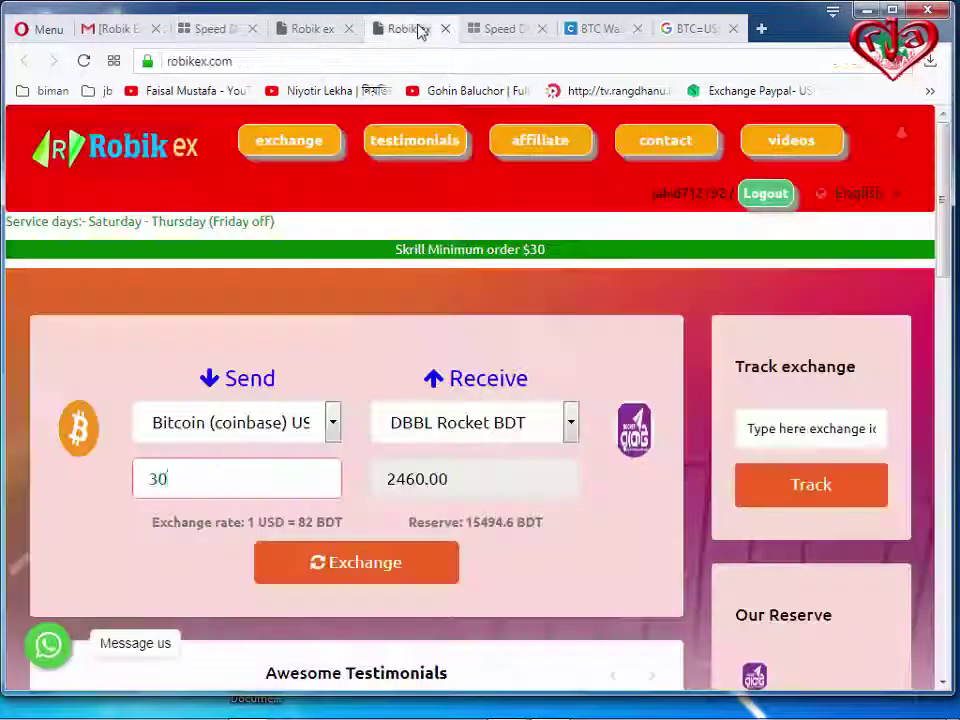
{"action": "left_click", "coordinate": [503, 33]}
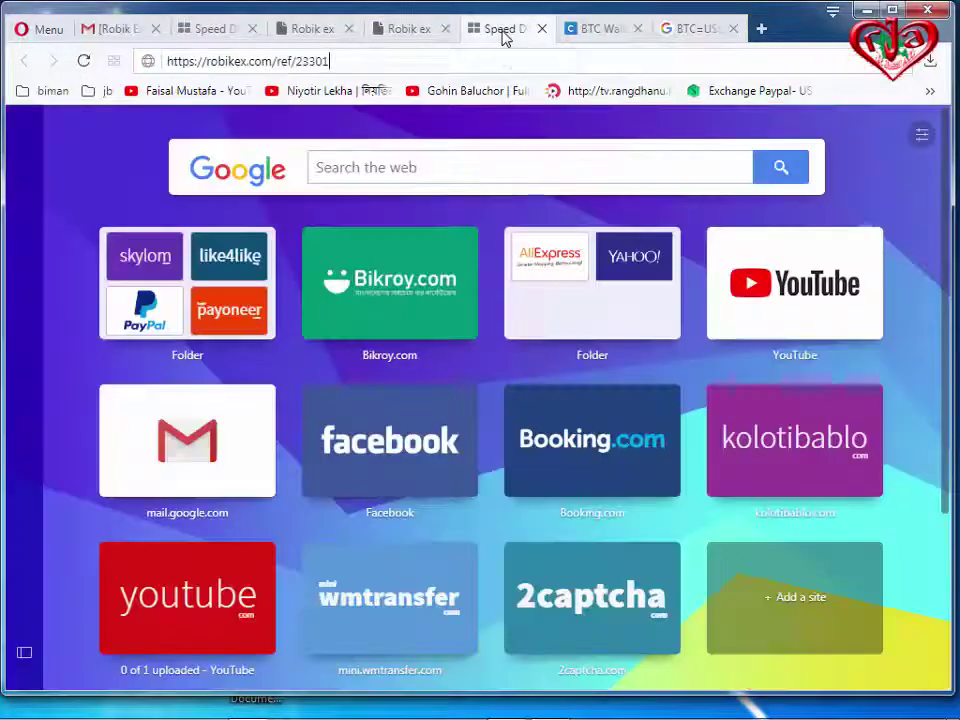
{"action": "left_click", "coordinate": [595, 33]}
{"action": "left_click", "coordinate": [690, 32]}
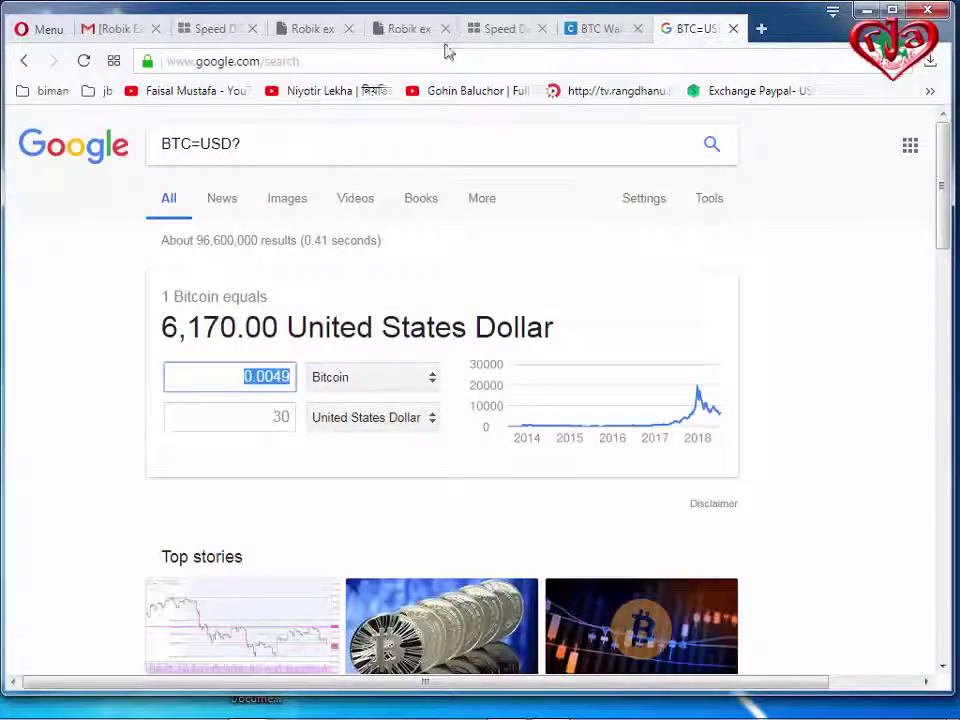
{"action": "left_click", "coordinate": [414, 32]}
{"action": "left_click", "coordinate": [317, 29]}
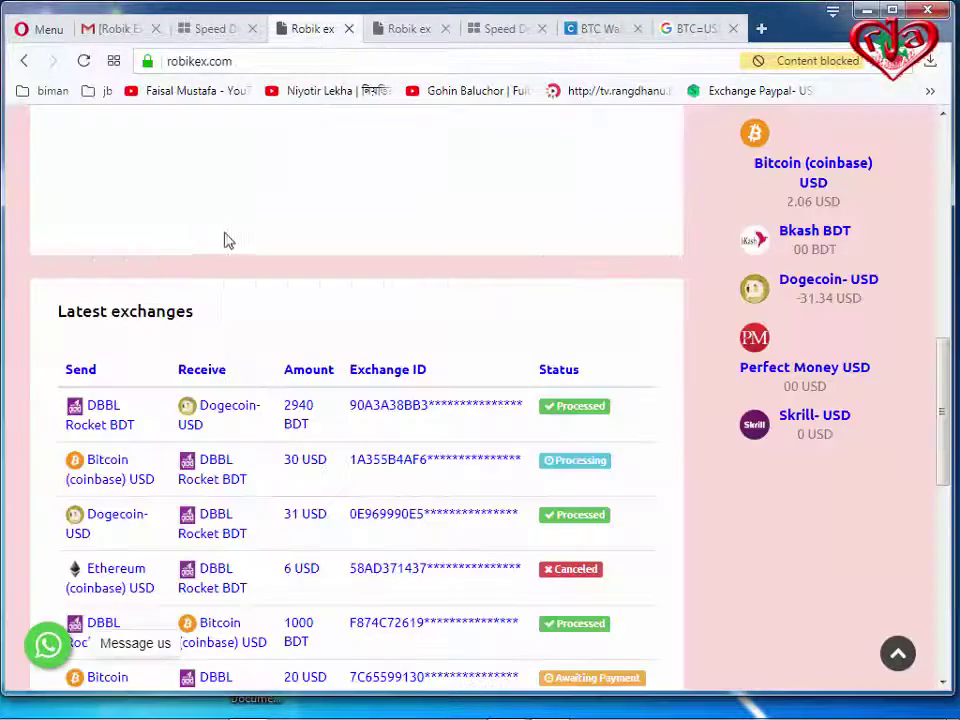
{"action": "scroll", "coordinate": [560, 302], "scroll_direction": "up", "scroll_amount": 3}
{"action": "scroll", "coordinate": [561, 300], "scroll_direction": "up", "scroll_amount": 5}
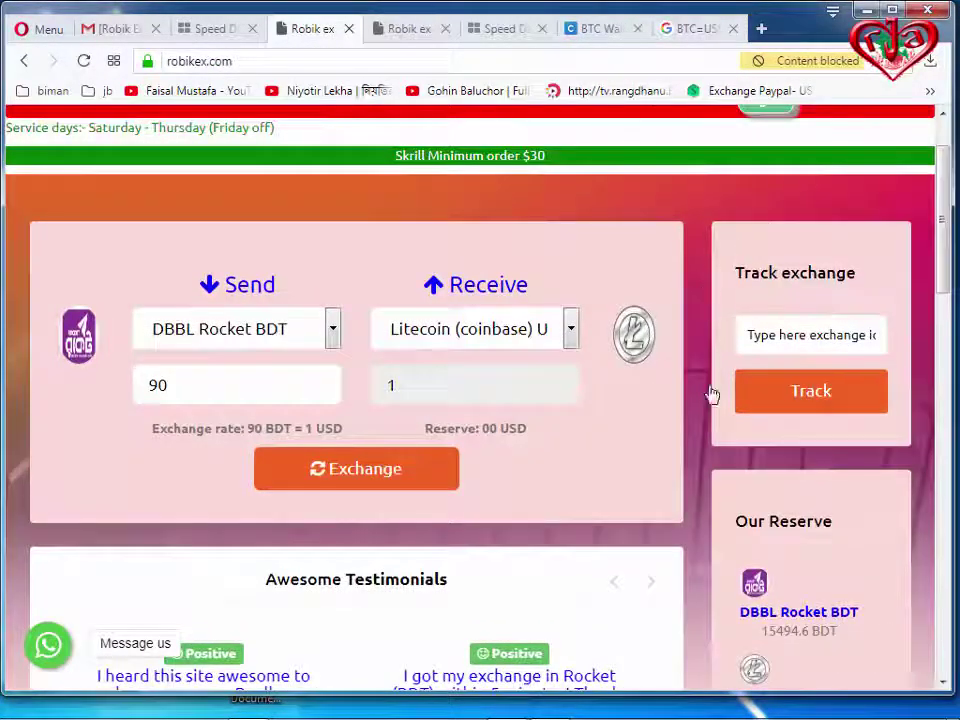
{"action": "scroll", "coordinate": [670, 265], "scroll_direction": "up", "scroll_amount": 2}
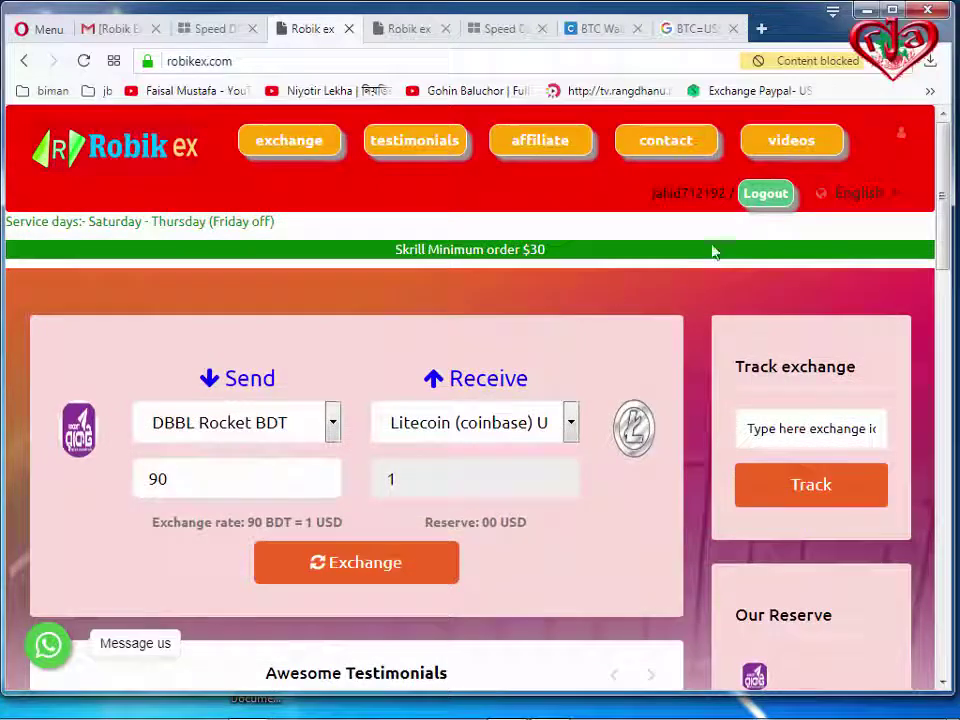
- Open My Exchanges and copy the ID of the Processing 30 USD Bitcoin exchange
{"action": "left_click", "coordinate": [672, 199]}
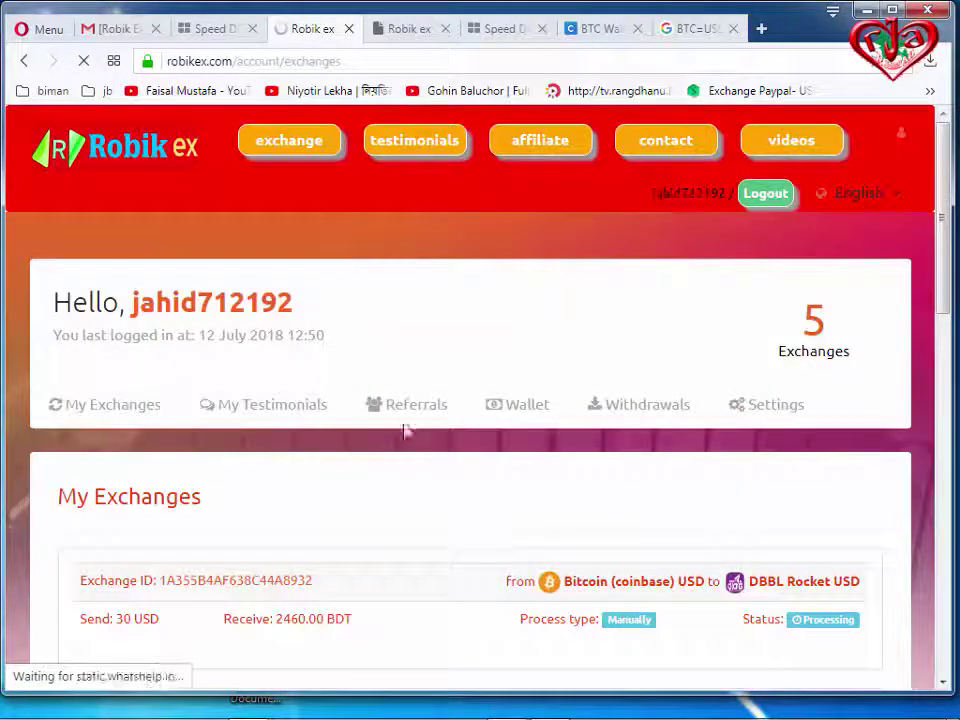
{"action": "scroll", "coordinate": [424, 411], "scroll_direction": "down", "scroll_amount": 3}
{"action": "scroll", "coordinate": [428, 408], "scroll_direction": "down", "scroll_amount": 2}
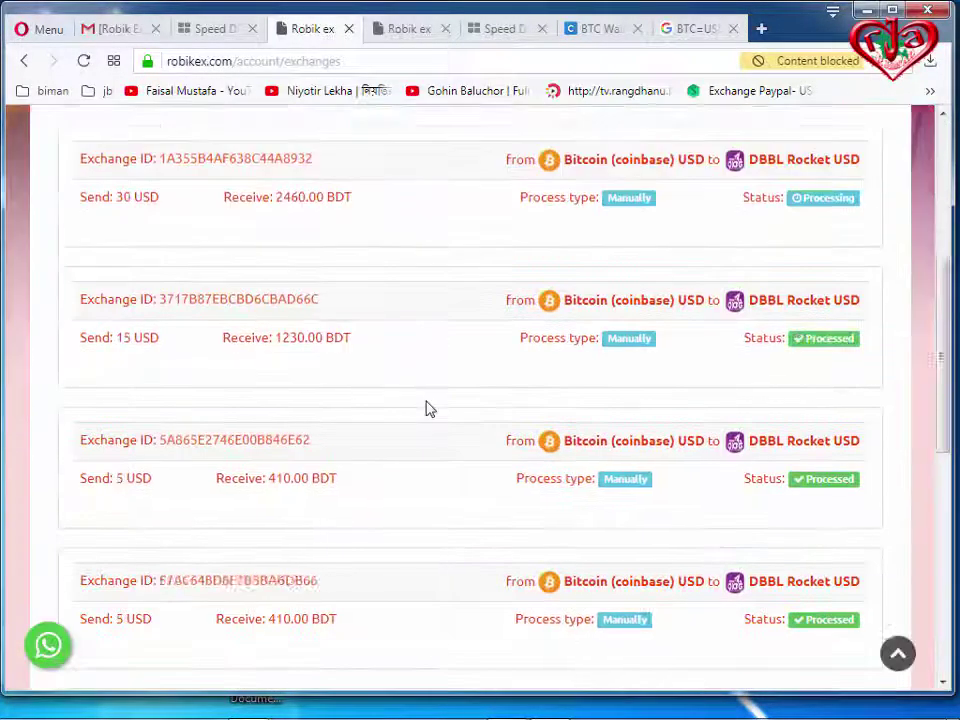
{"action": "scroll", "coordinate": [440, 408], "scroll_direction": "down", "scroll_amount": 1}
{"action": "scroll", "coordinate": [520, 405], "scroll_direction": "up", "scroll_amount": 4}
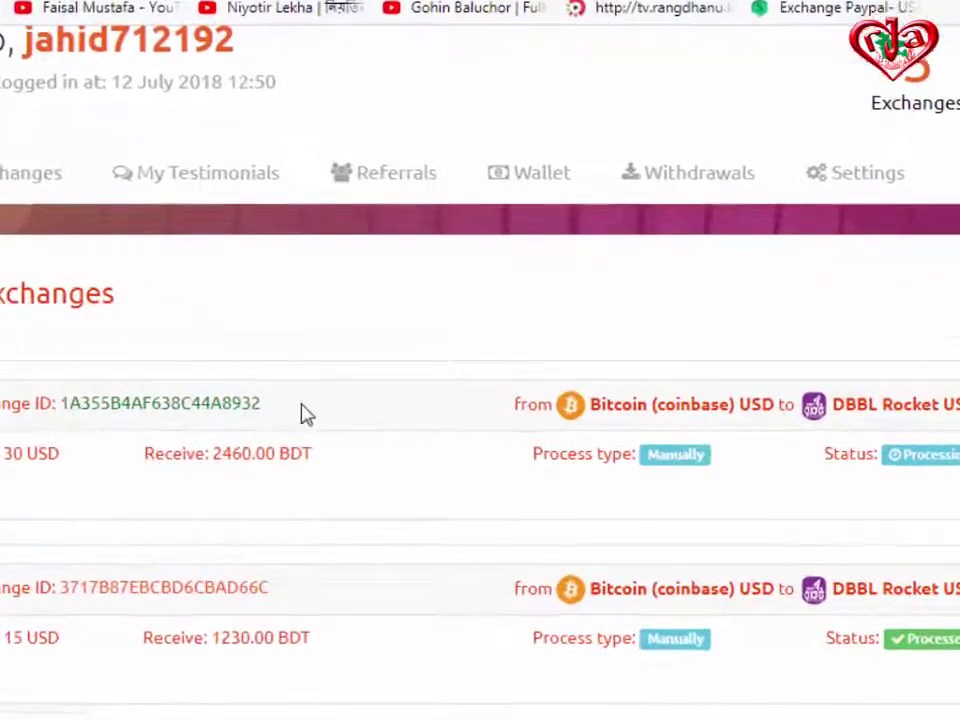
{"action": "left_click_drag", "start_coordinate": [262, 403], "coordinate": [60, 403]}
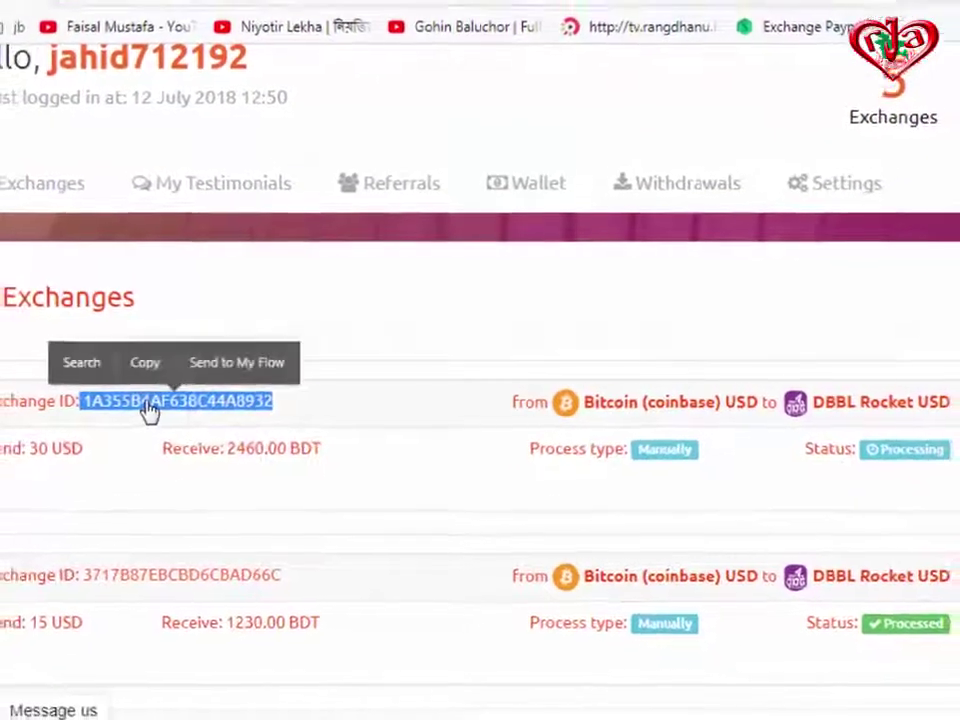
{"action": "left_click", "coordinate": [145, 363]}
- Close the extra Speed Dial tab and the duplicate Robik ex tab
{"action": "left_click", "coordinate": [503, 12]}
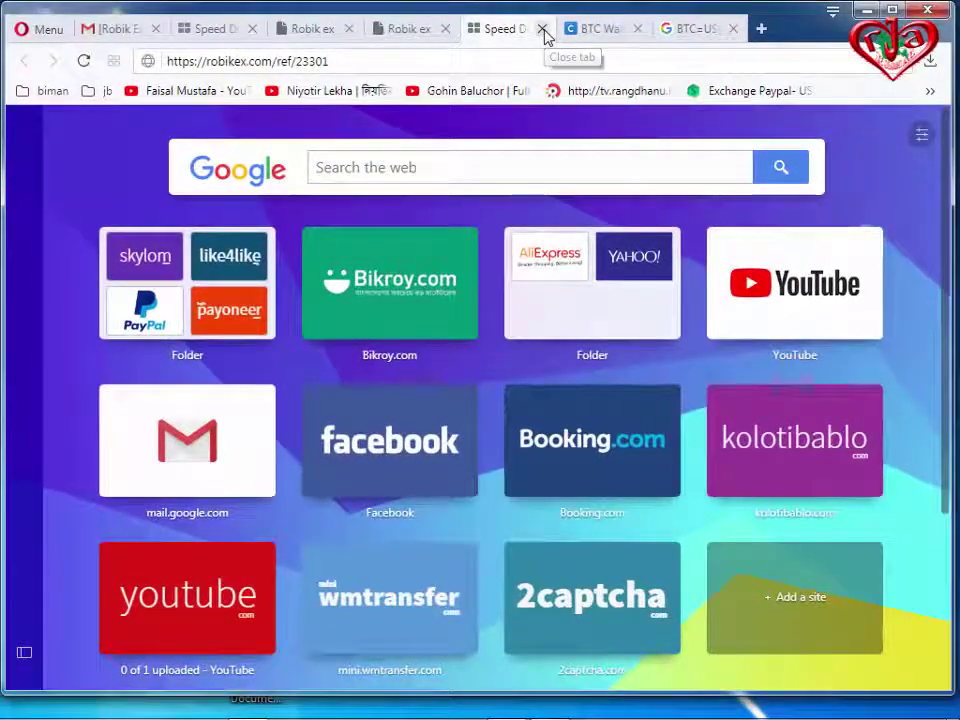
{"action": "left_click", "coordinate": [542, 29]}
{"action": "left_click", "coordinate": [433, 33]}
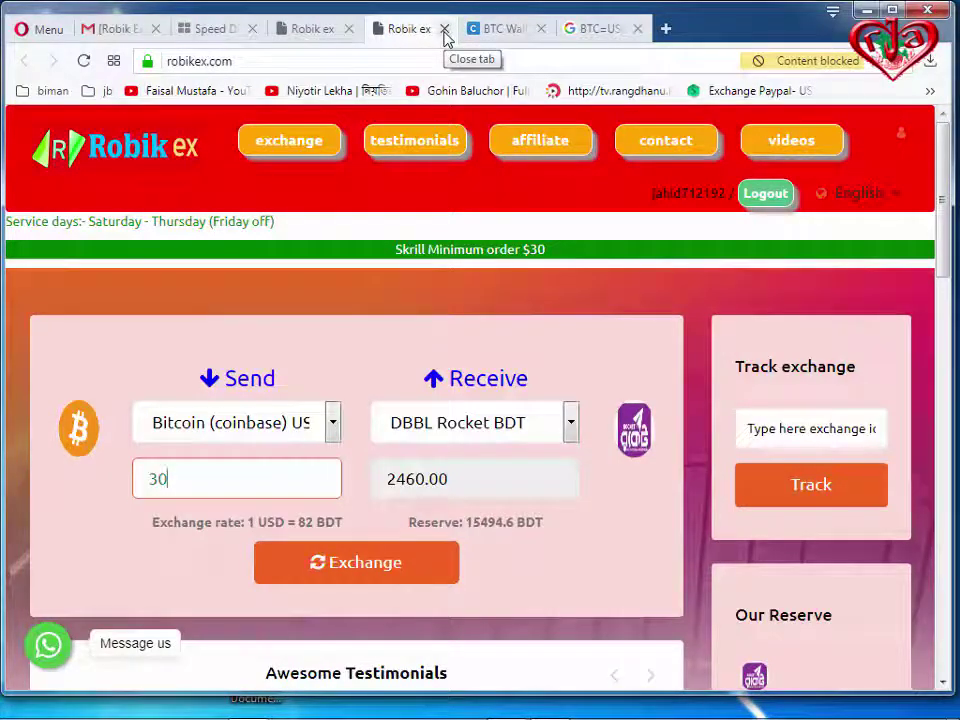
{"action": "left_click", "coordinate": [444, 31]}
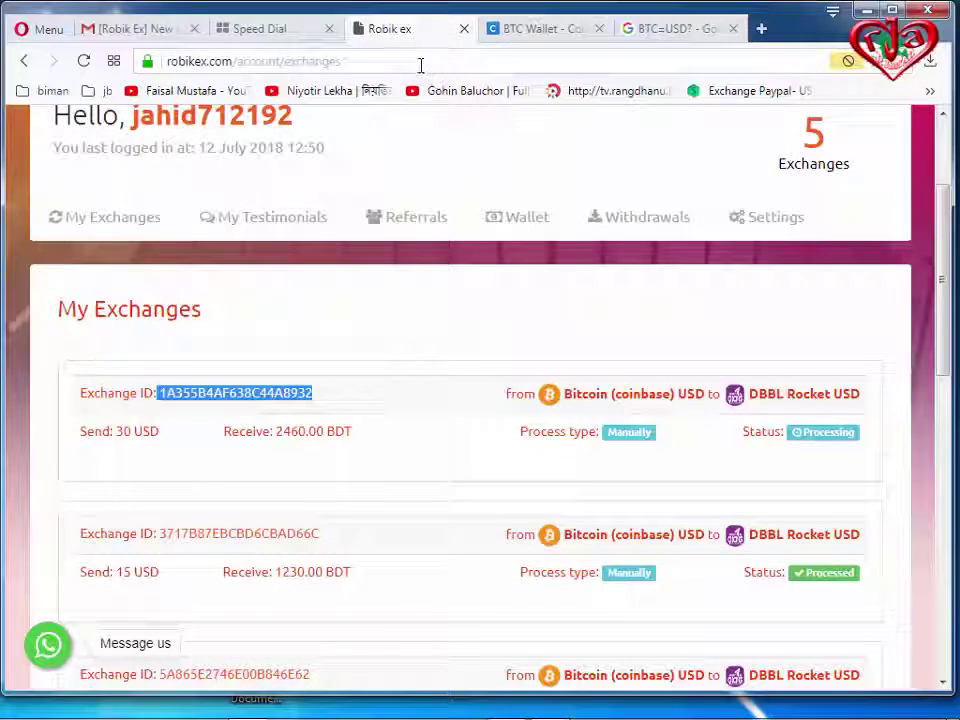
- Paste the copied exchange ID into the Speed Dial tab's address bar
{"action": "right_click", "coordinate": [414, 60]}
{"action": "left_click", "coordinate": [270, 29]}
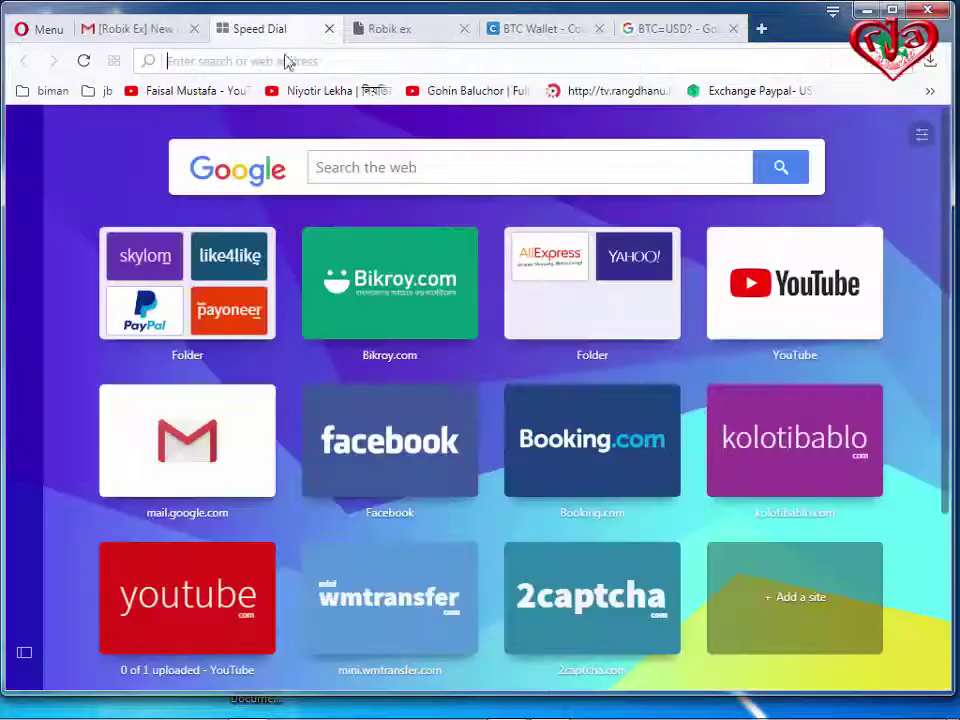
{"action": "right_click", "coordinate": [286, 62]}
{"action": "left_click", "coordinate": [315, 150]}
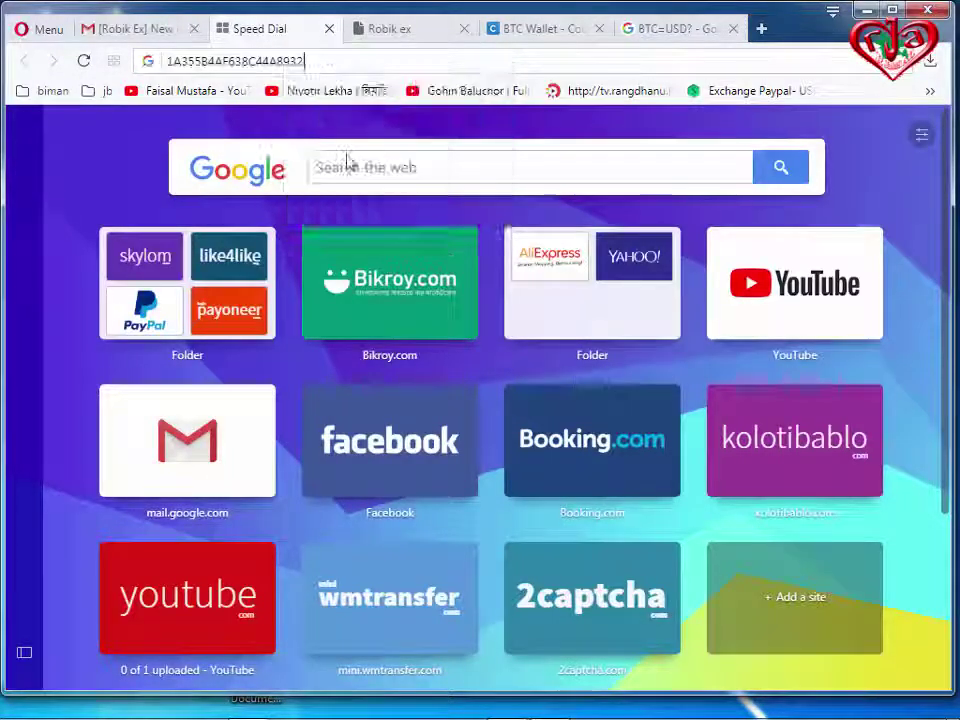
{"action": "left_click", "coordinate": [428, 38]}
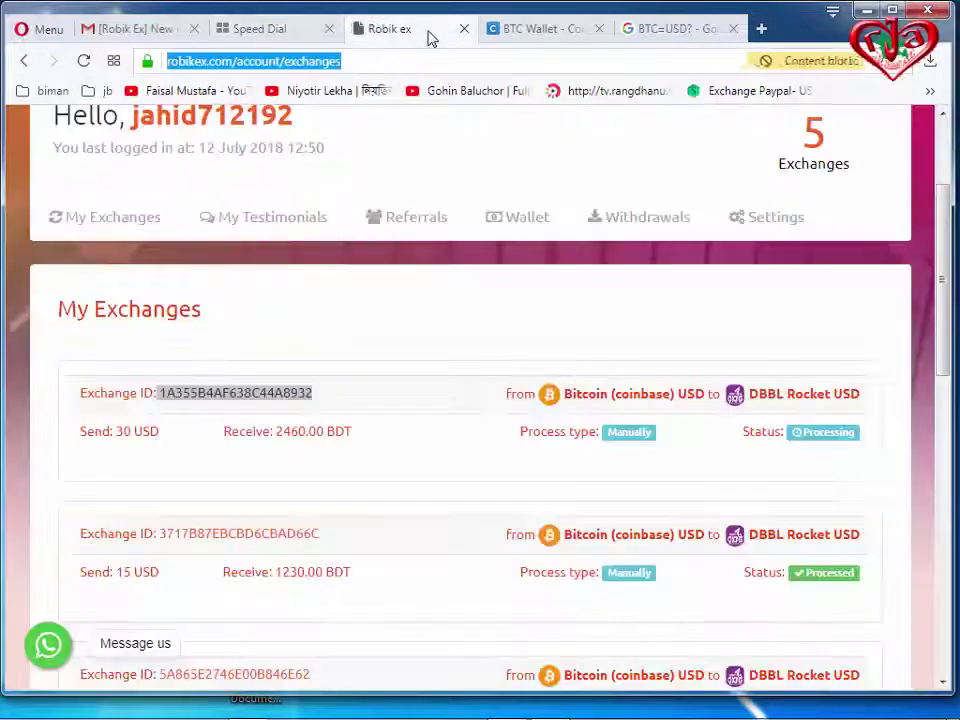
{"action": "left_click", "coordinate": [281, 33]}
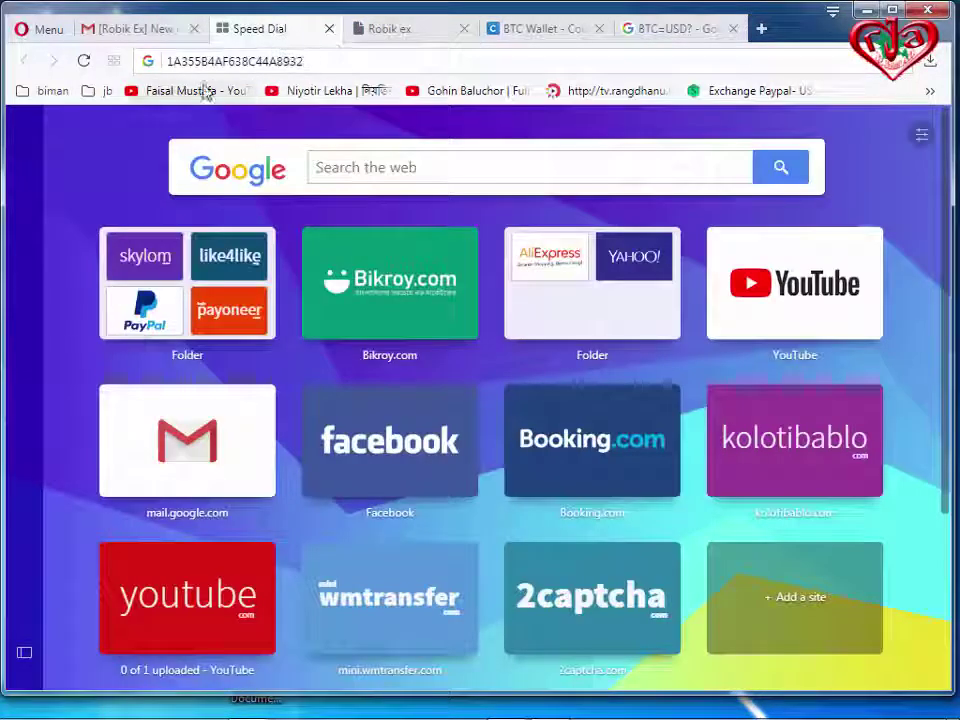